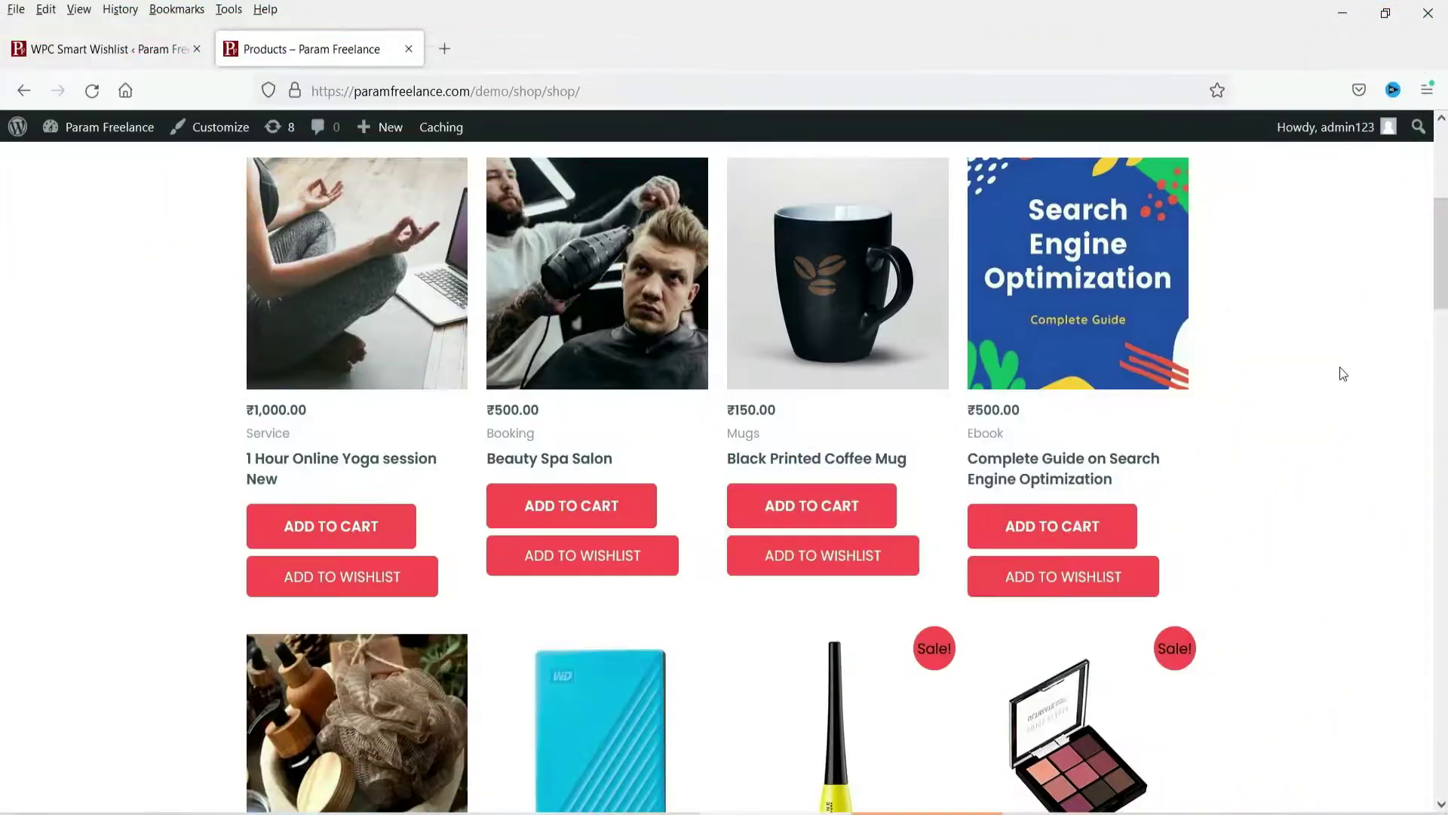
Add the SEO guide ebook and Eye Liner to the wishlist, then open the full Wishlist page.
left_click(1070, 595)
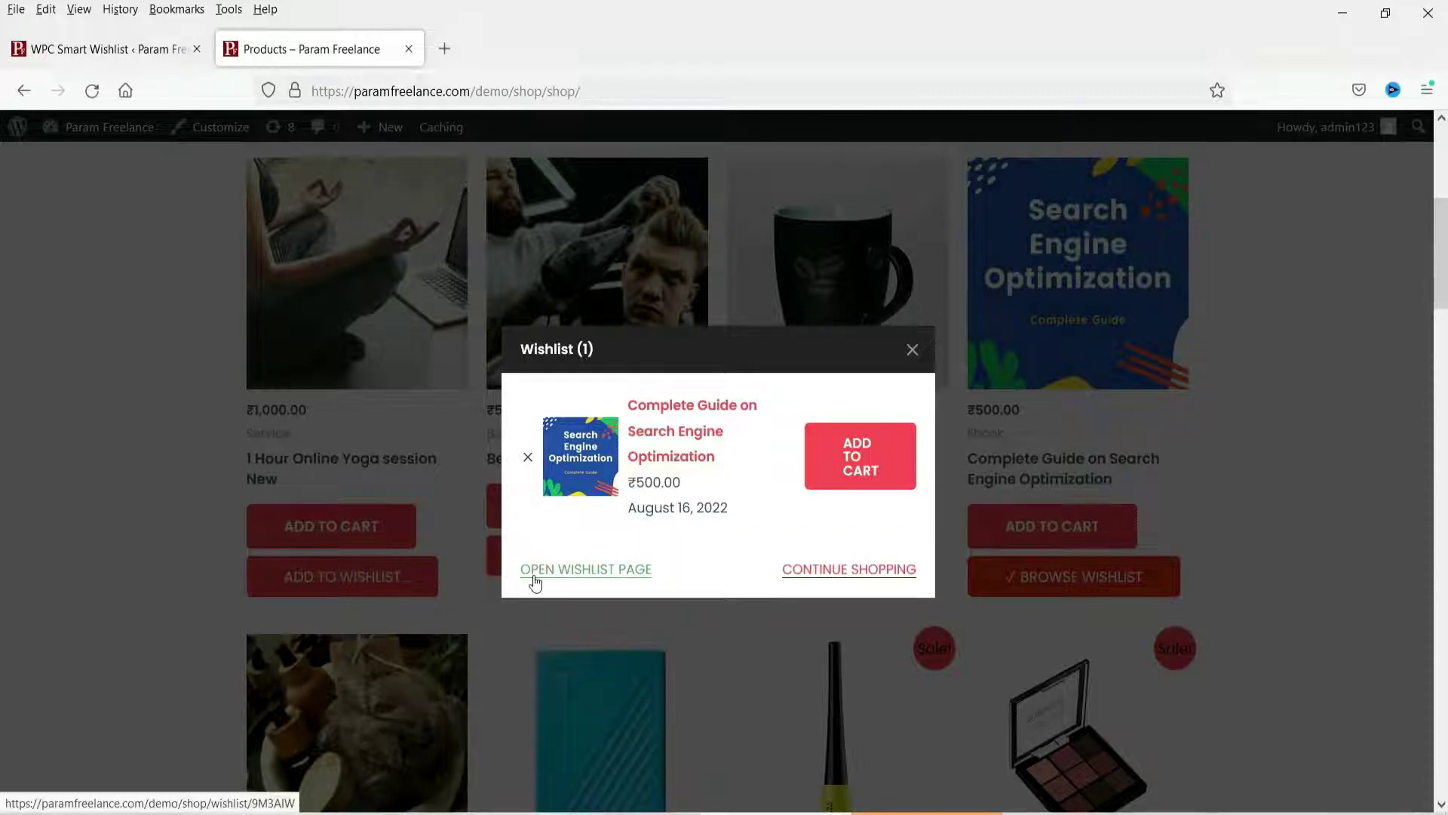
left_click(881, 579)
scroll(912, 459, "down", 8)
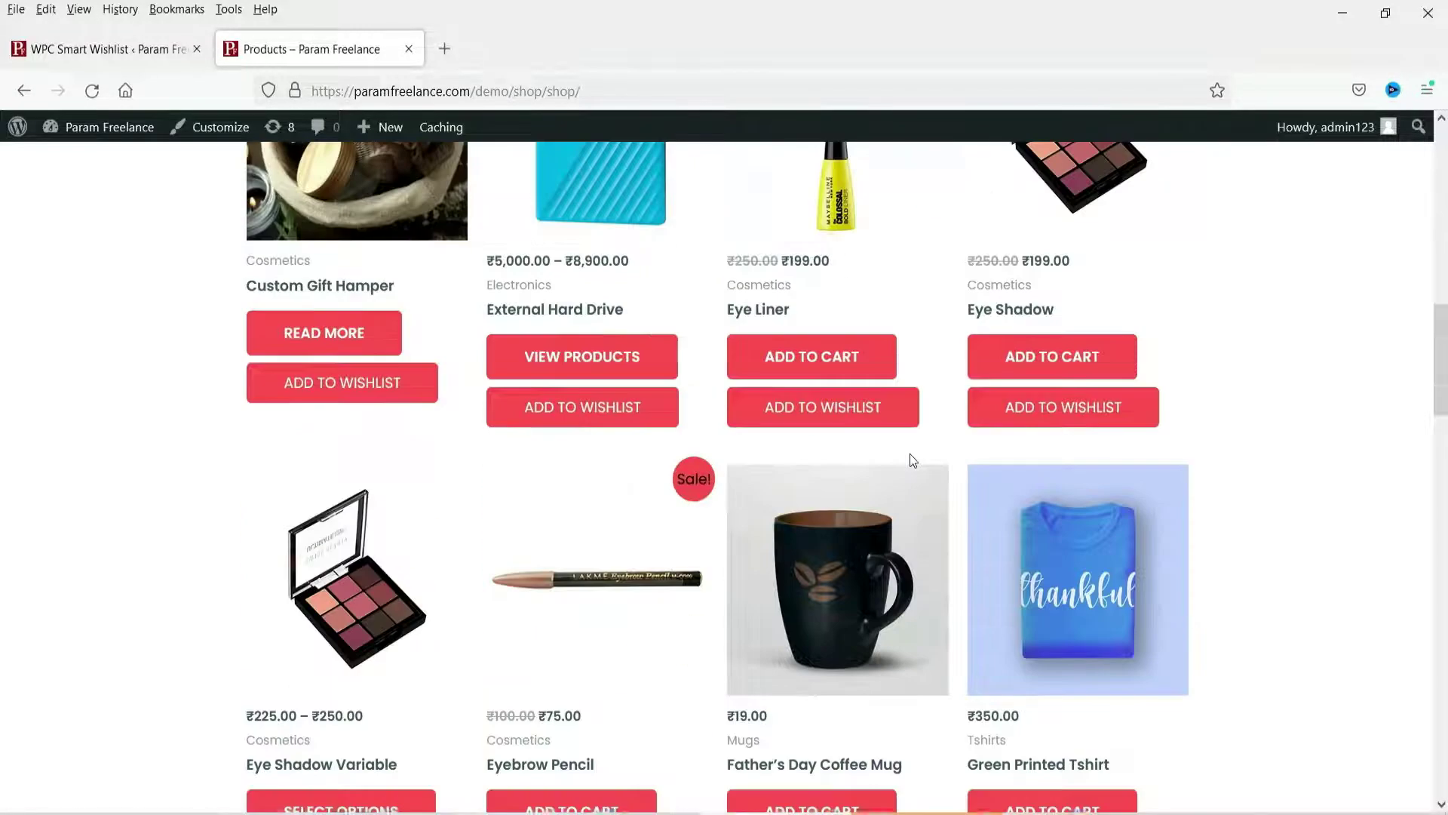
left_click(815, 414)
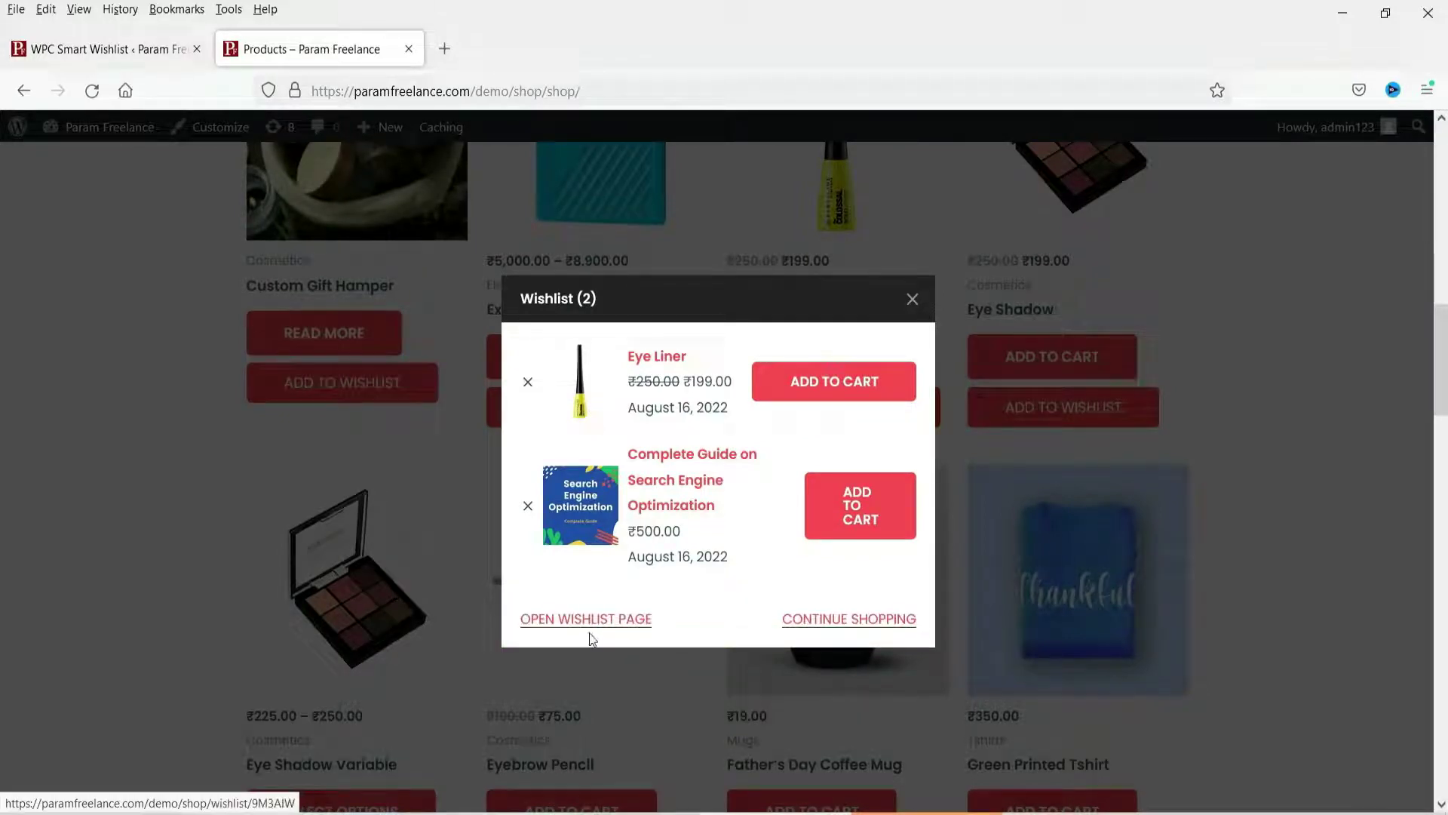
left_click(587, 622)
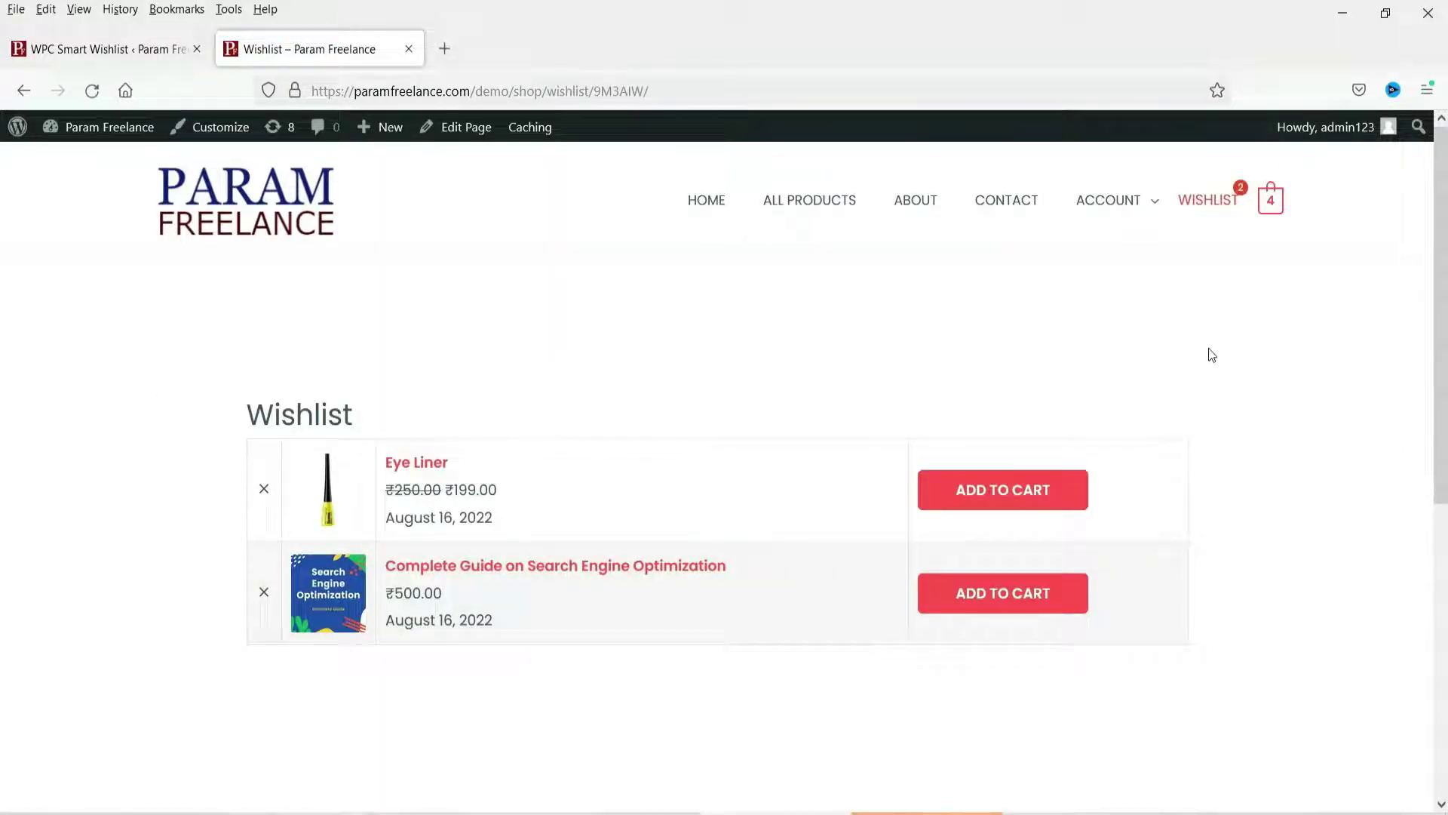
Open the wishlist from the WISHLIST menu link, add Eye Liner to the cart, and reload.
left_click(1216, 208)
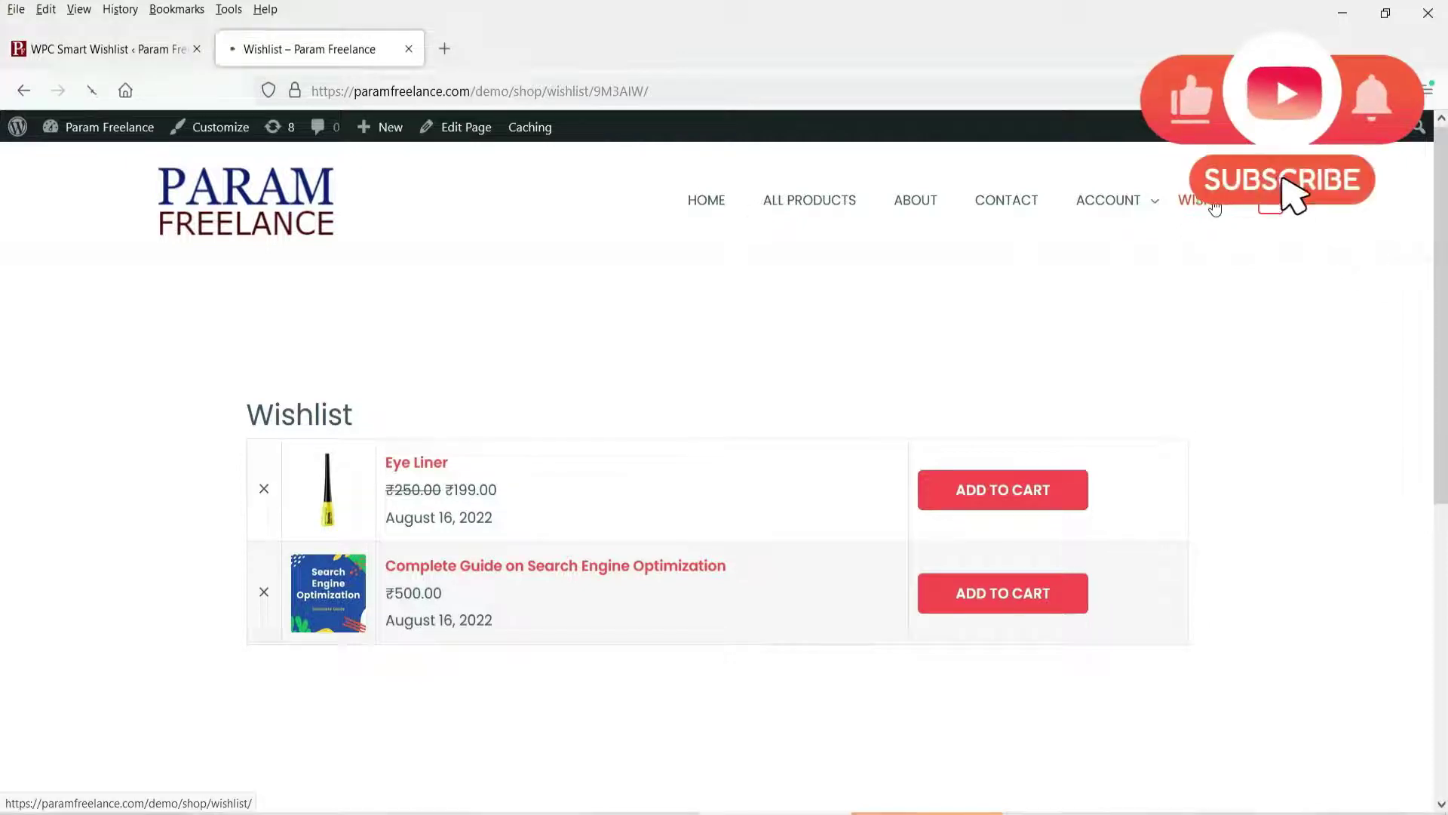
left_click(1014, 497)
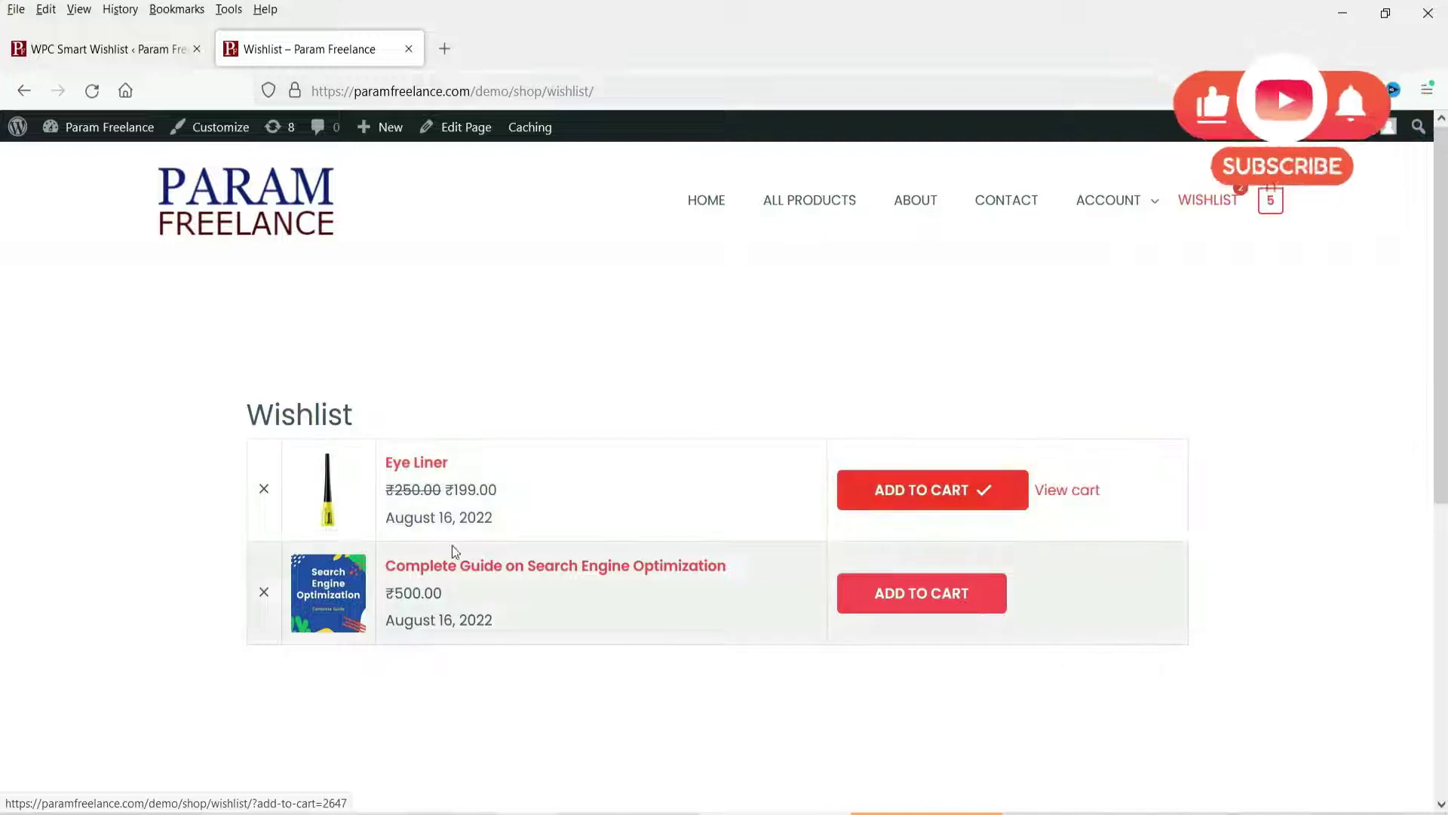
left_click(94, 90)
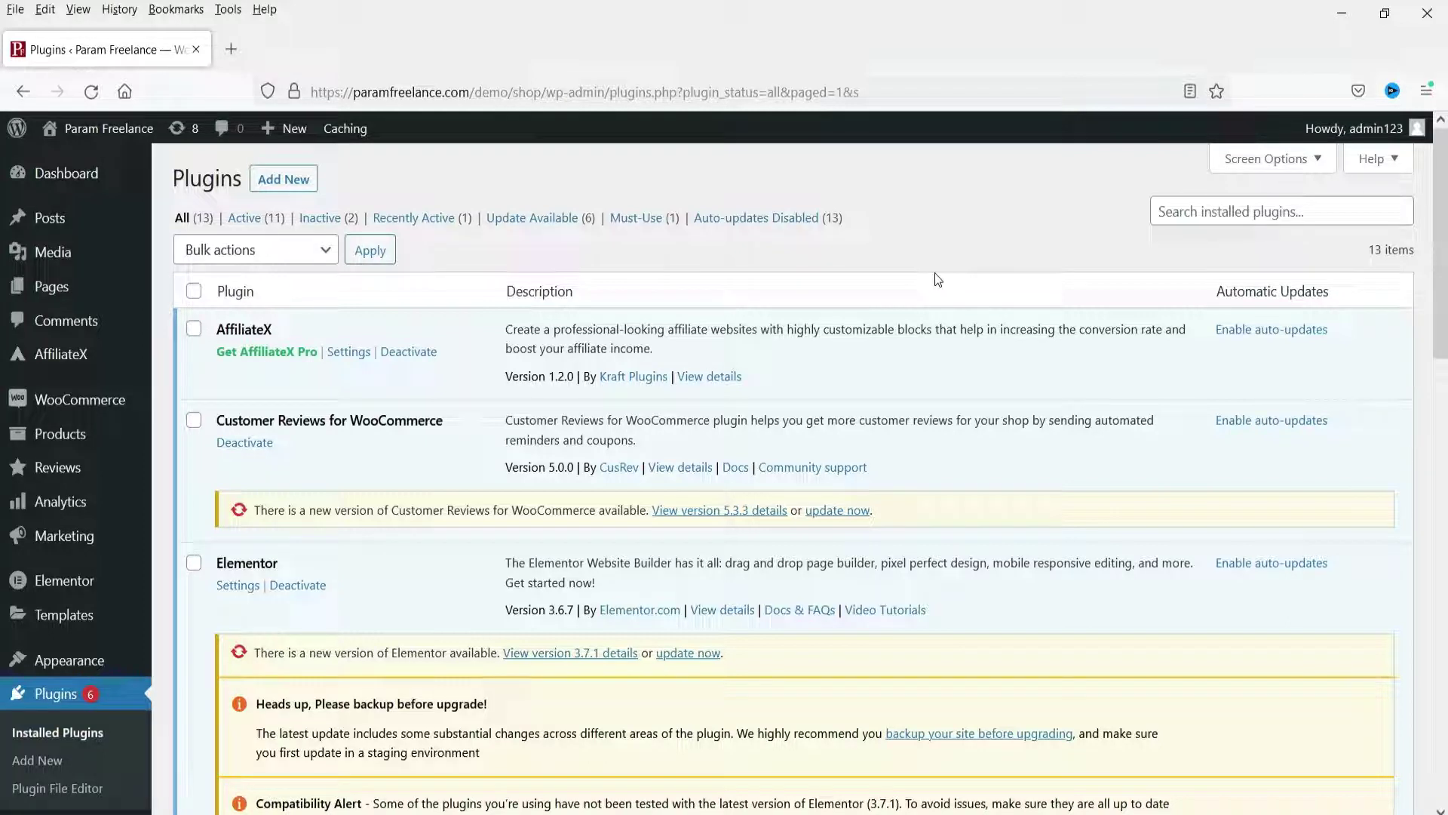
Search new plugins for 'woocommerce wishlist', then install and activate TI WooCommerce Wishlist.
left_click(39, 759)
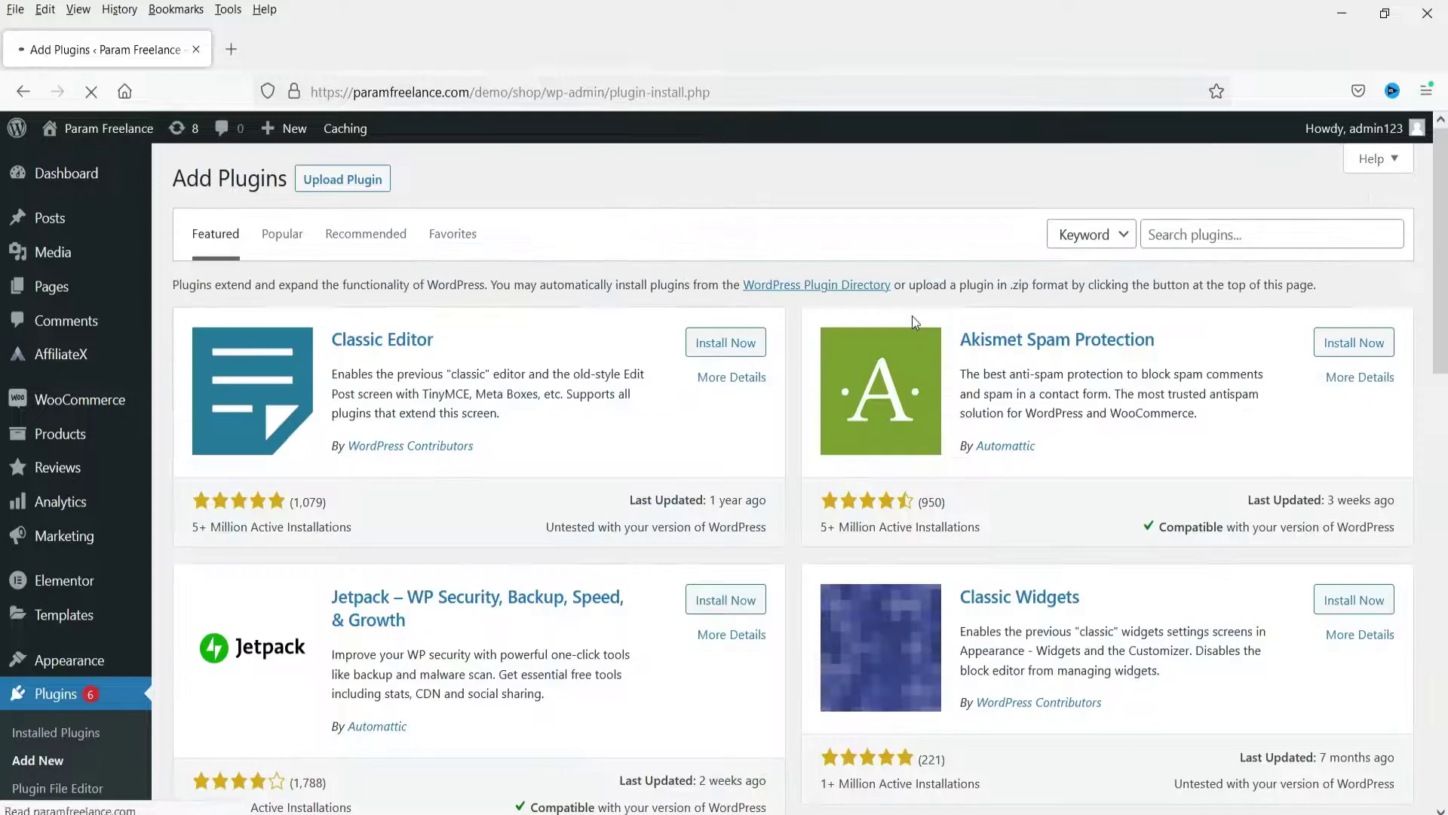
left_click(1202, 231)
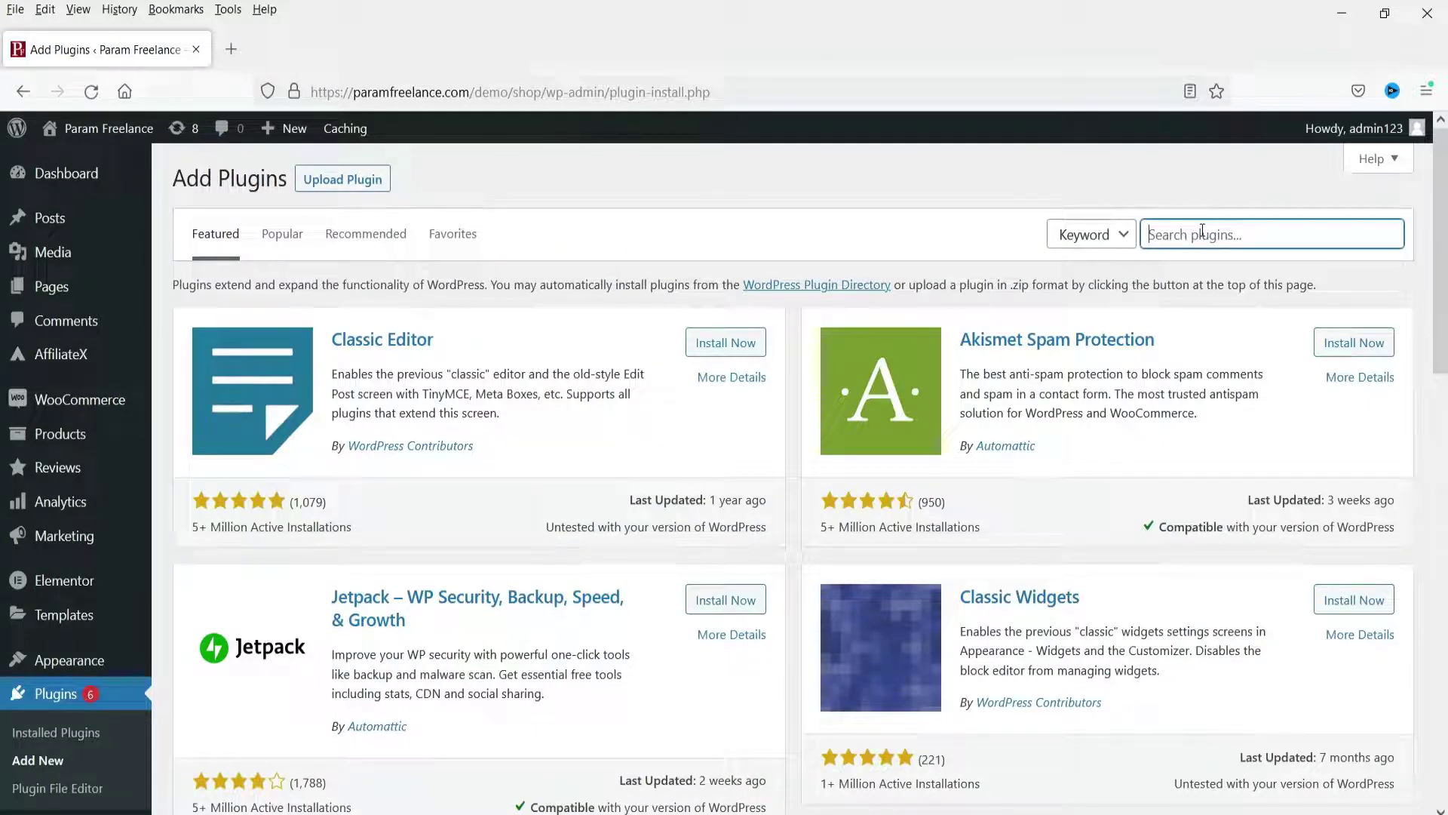
type("wooc")
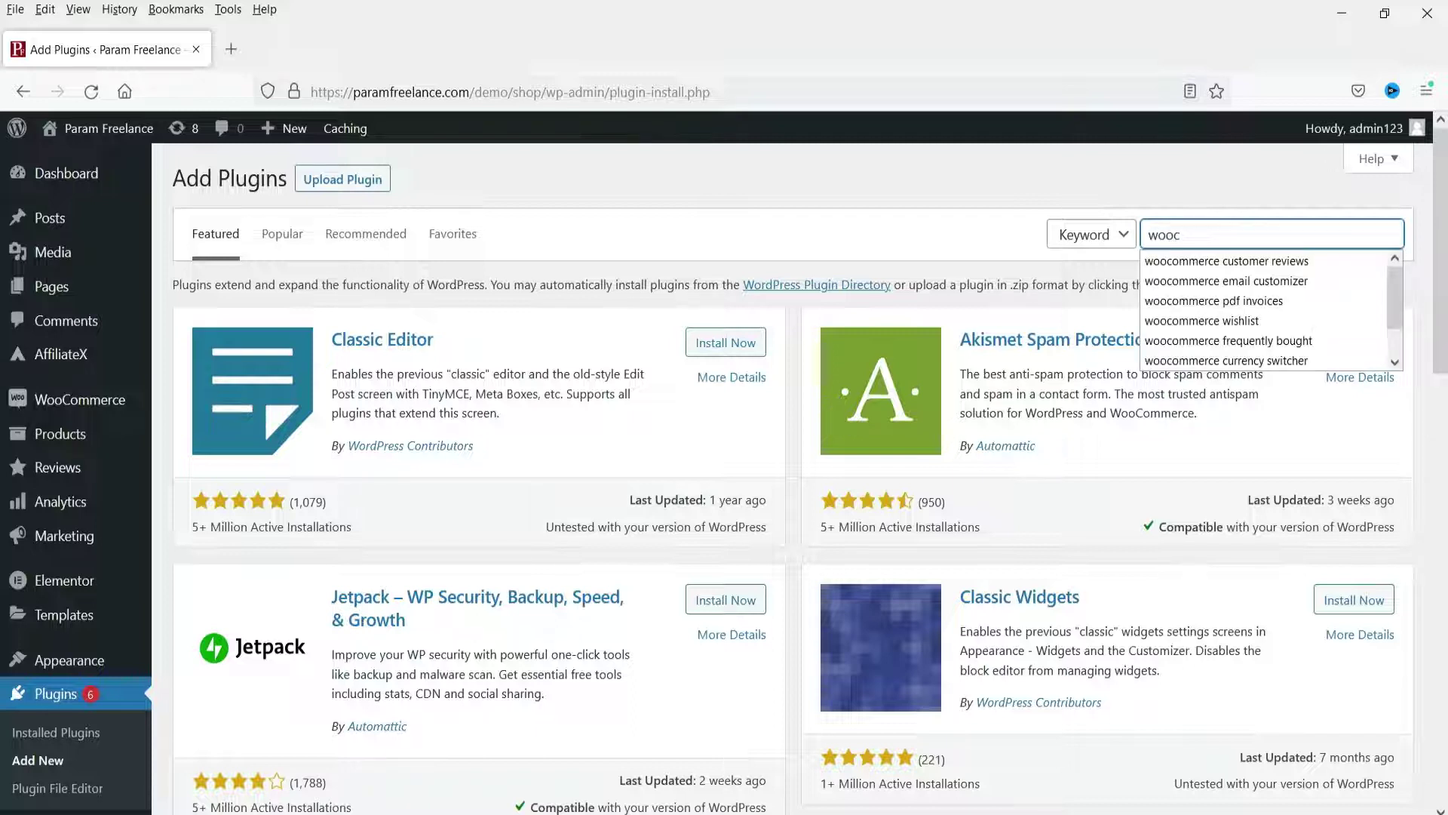
type("ommerce wishlist")
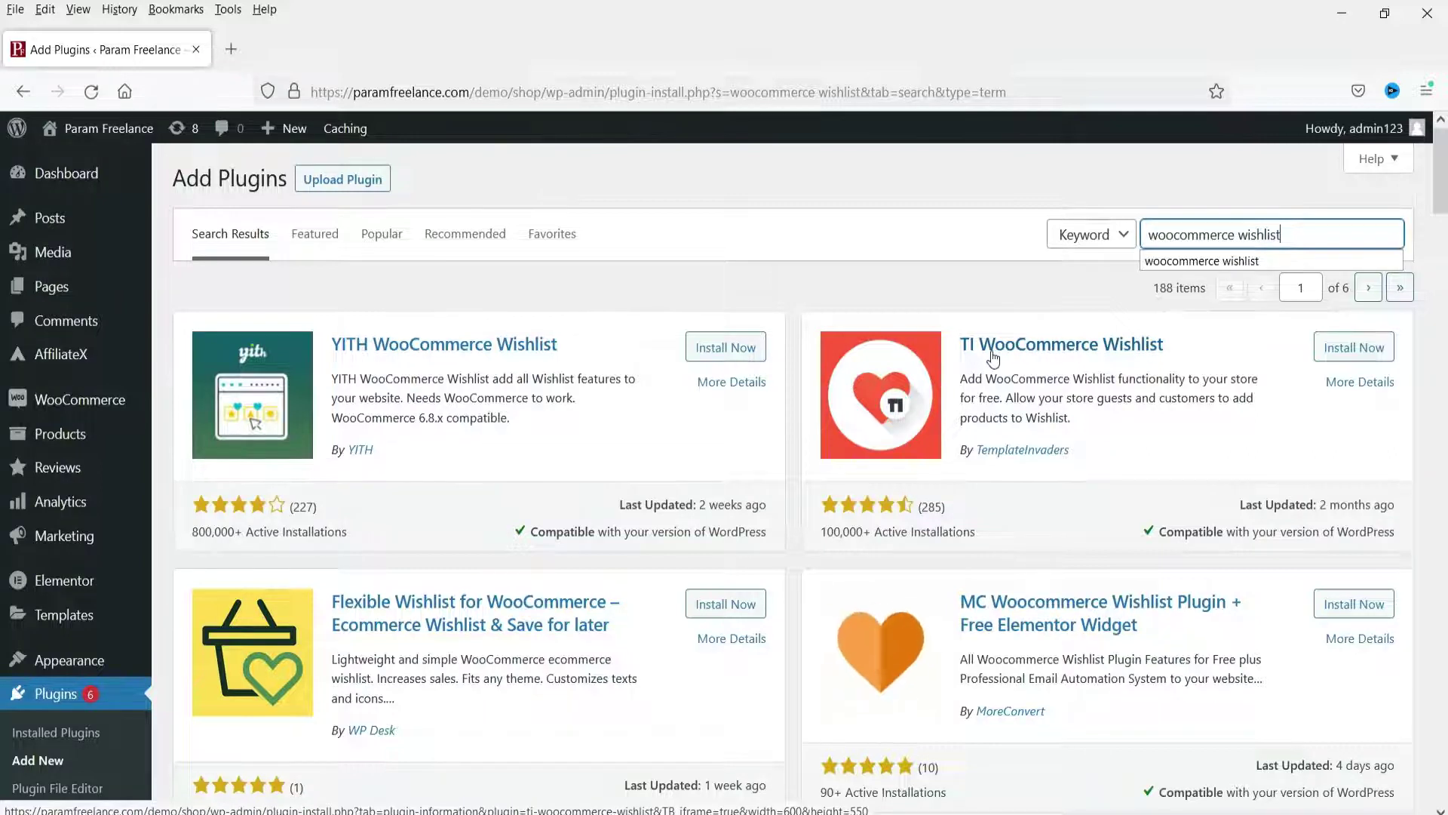
left_click(1355, 348)
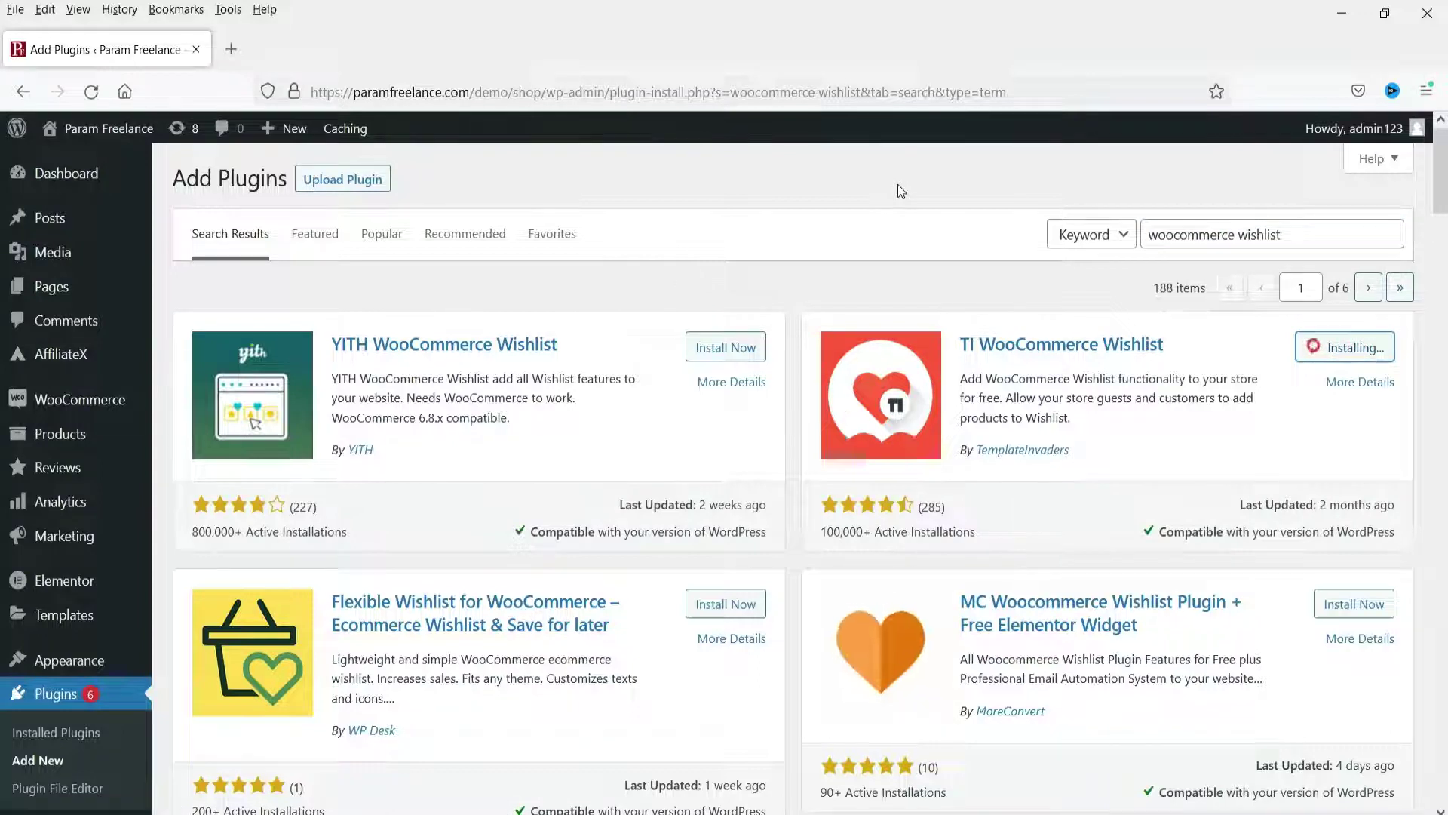
left_click(1350, 349)
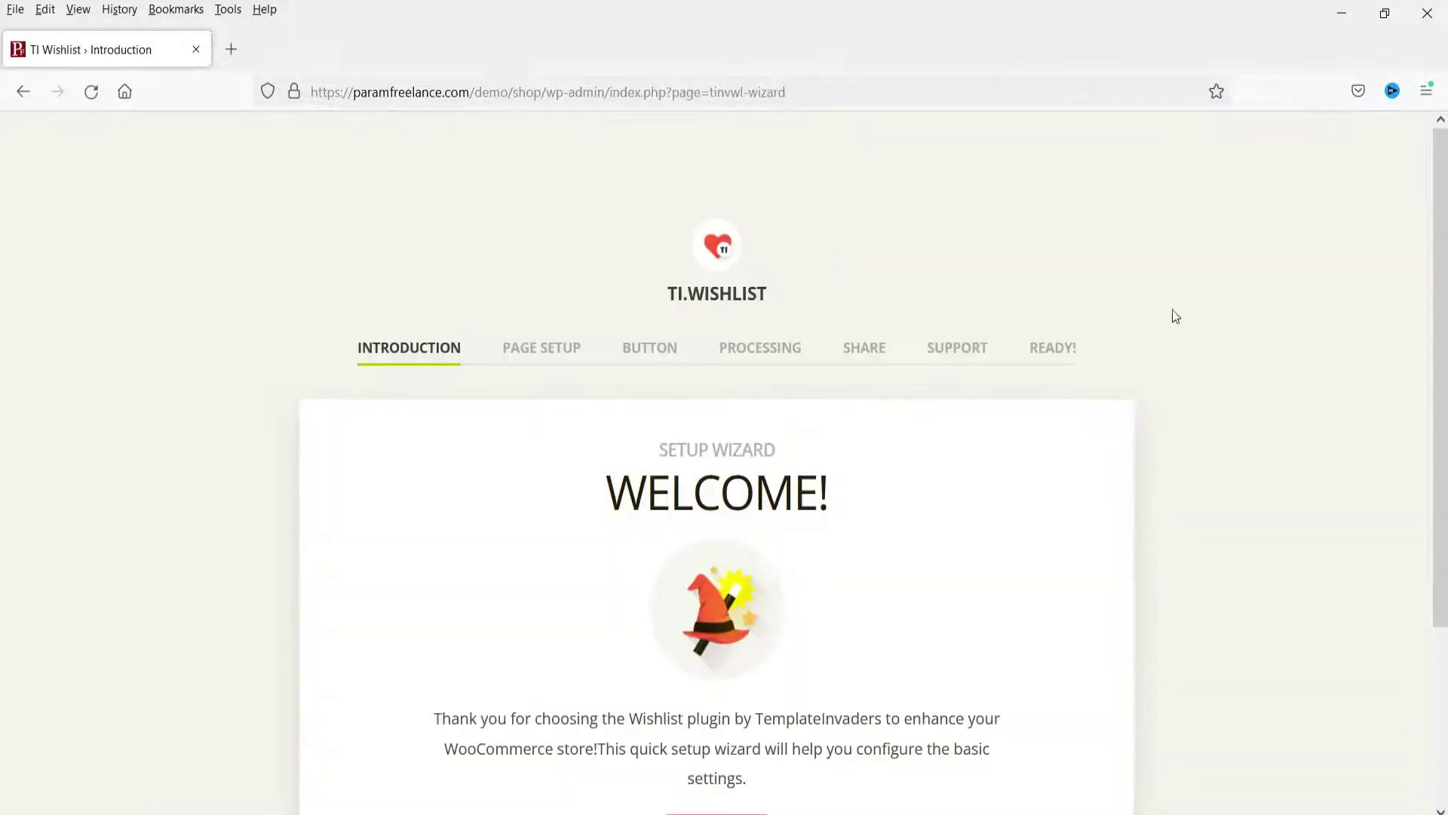
Start the TI Wishlist setup wizard from its Welcome page.
scroll(1207, 325, "down", 3)
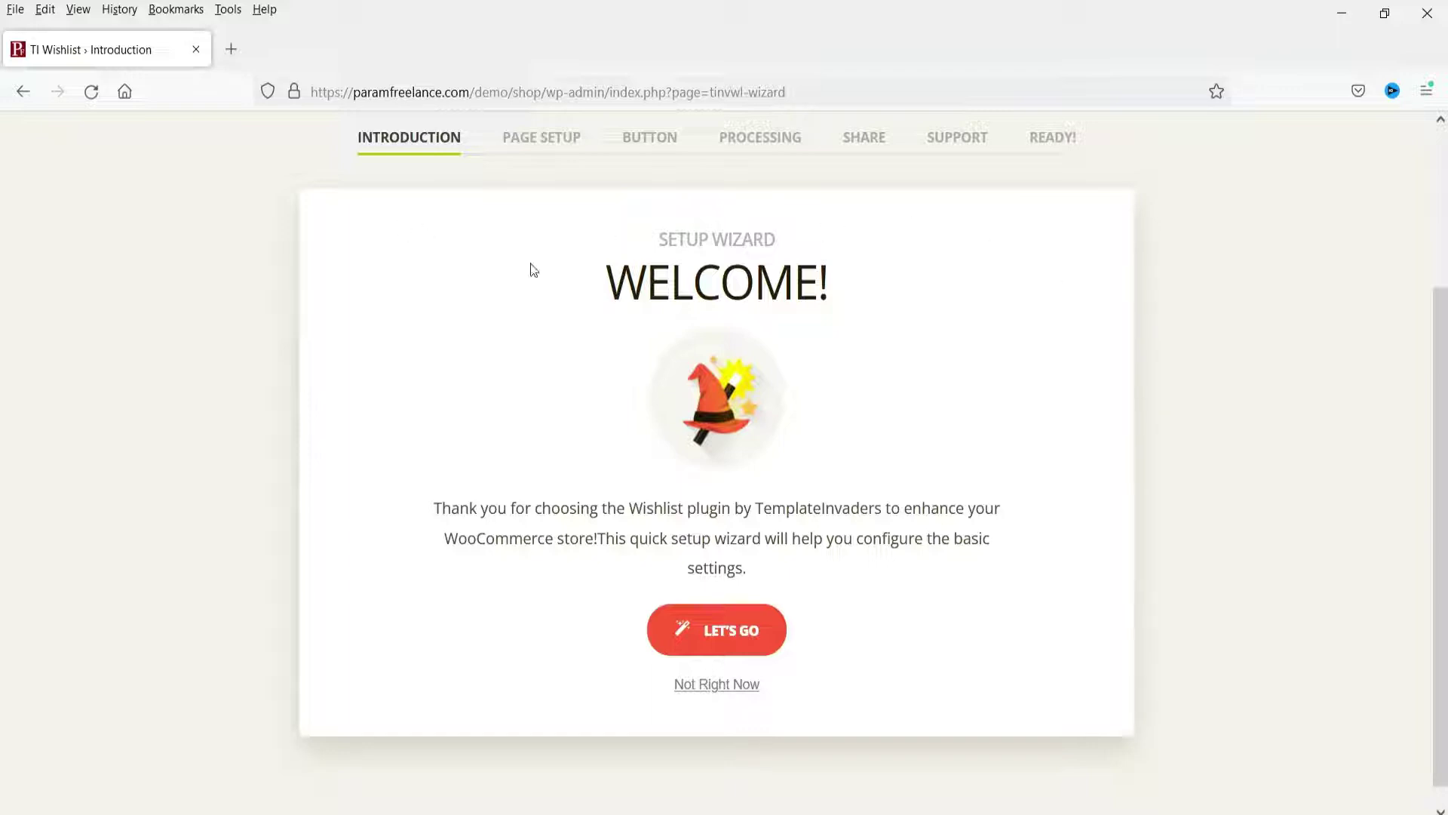
scroll(722, 287, "up", 1)
scroll(721, 287, "up", 2)
left_click(716, 736)
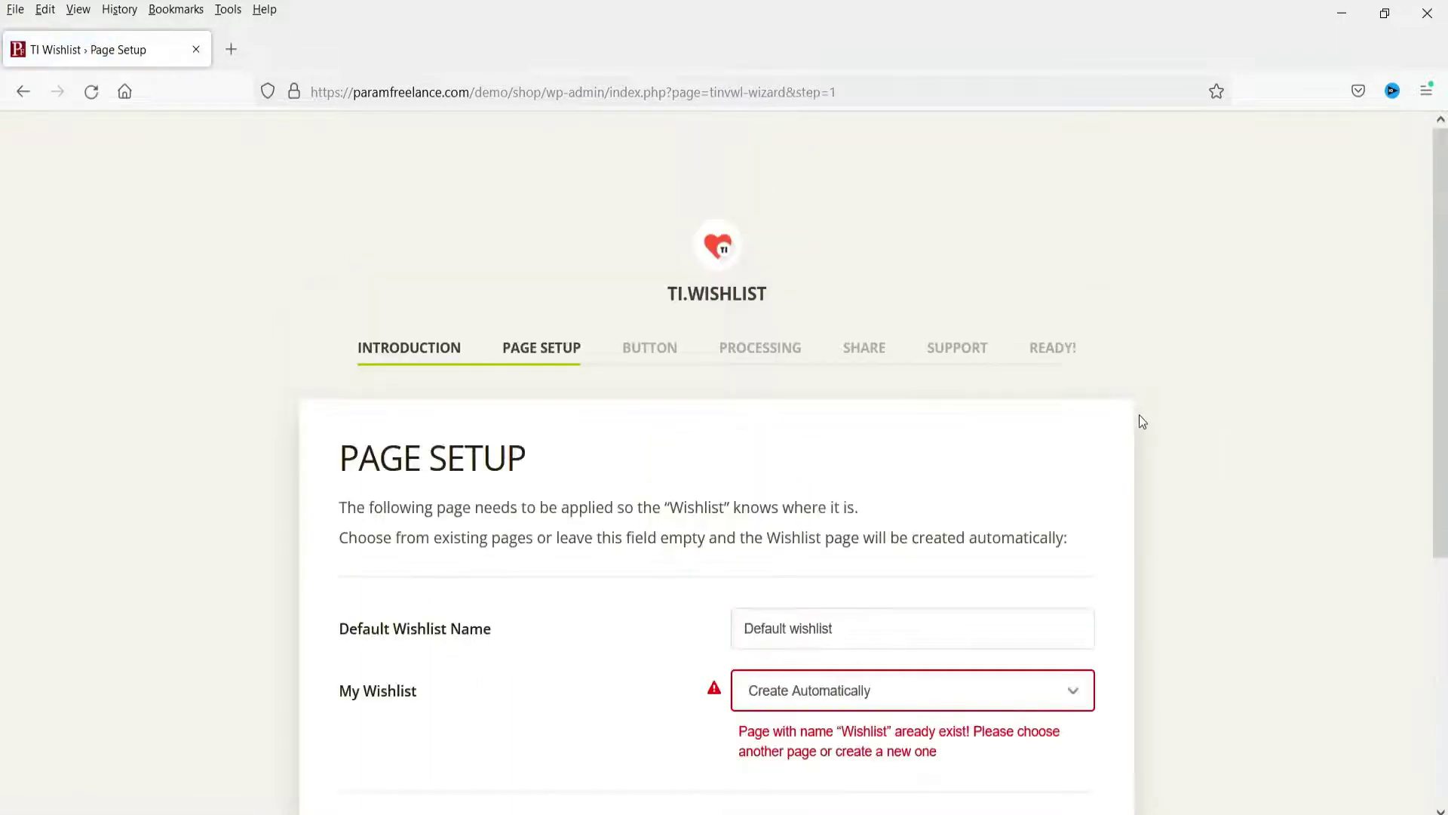
Name the wishlist 'My Wishlist', assign the existing Wishlist page, and continue.
scroll(602, 339, "down", 3)
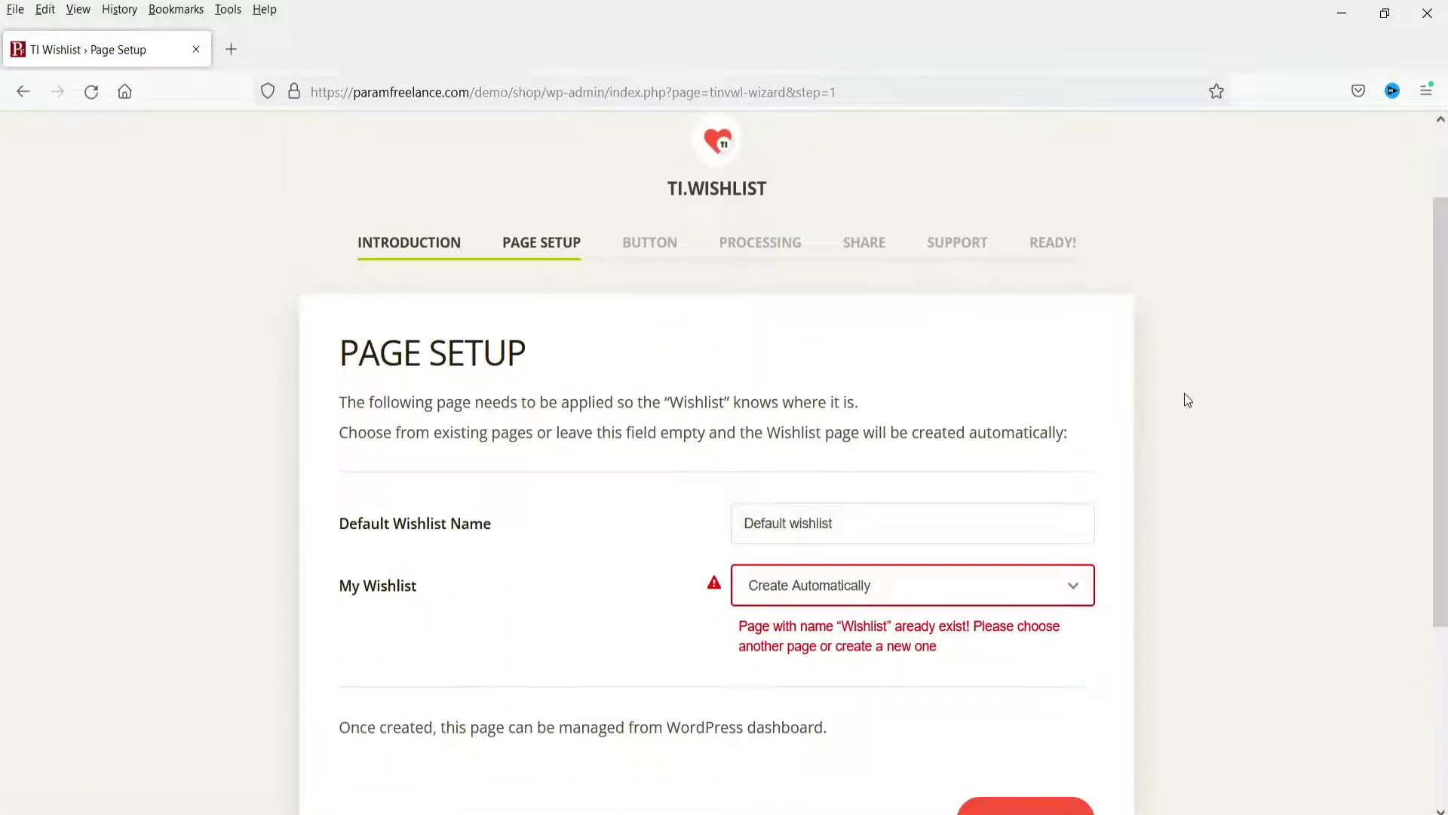
scroll(1184, 400, "down", 3)
triple_click(747, 324)
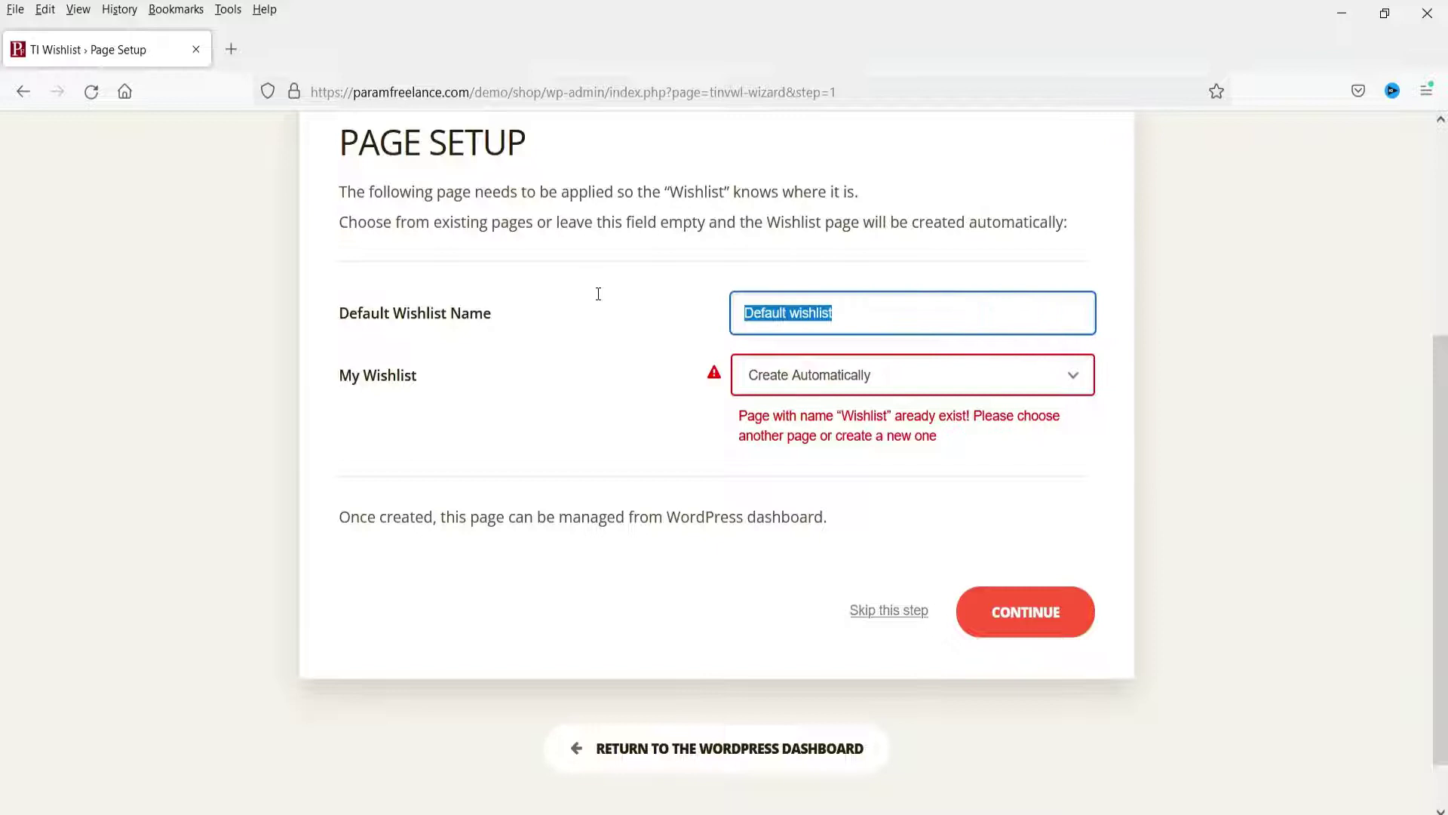
type("My Wishlist")
left_click(837, 385)
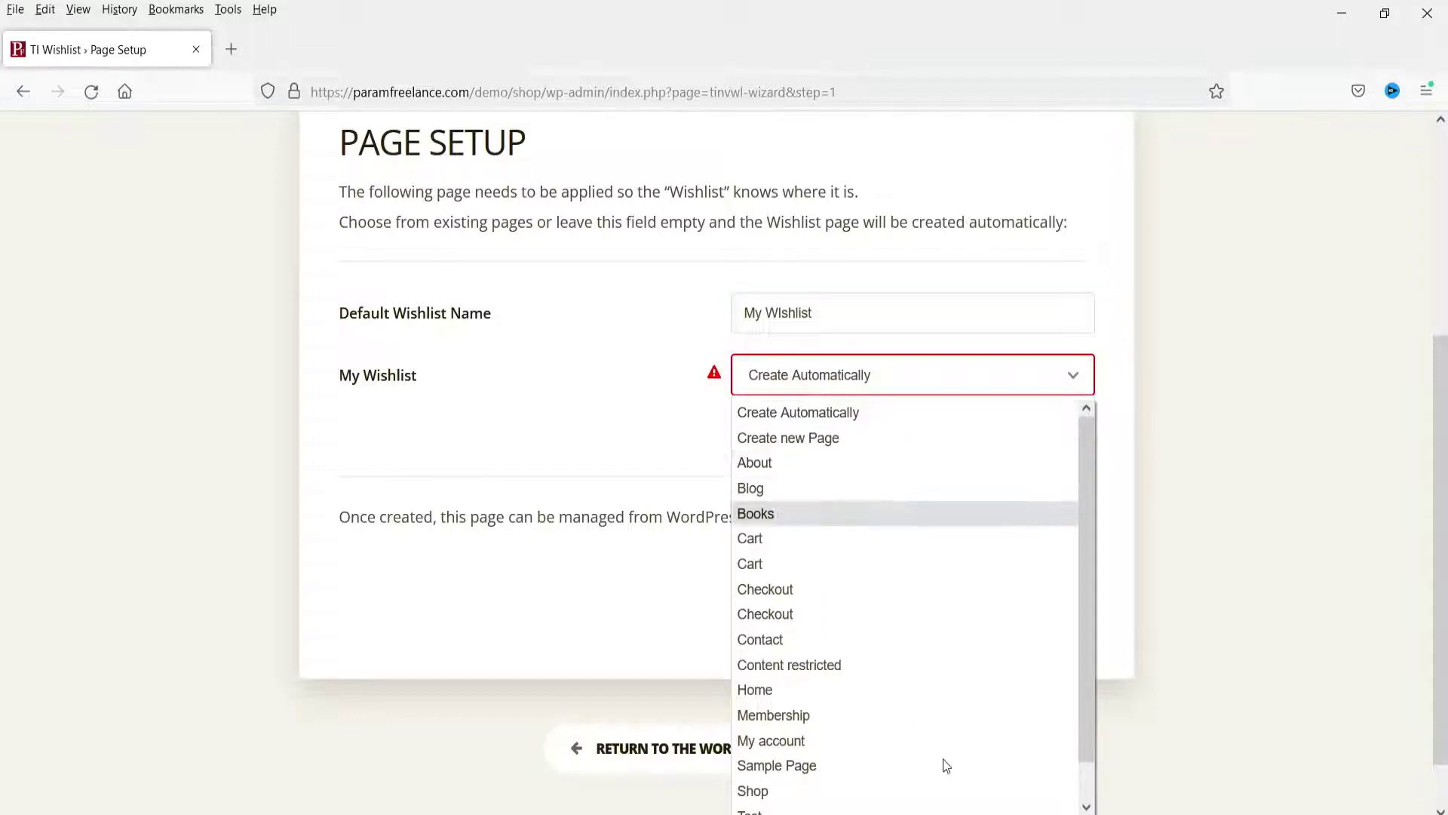
scroll(903, 702, "down", 1)
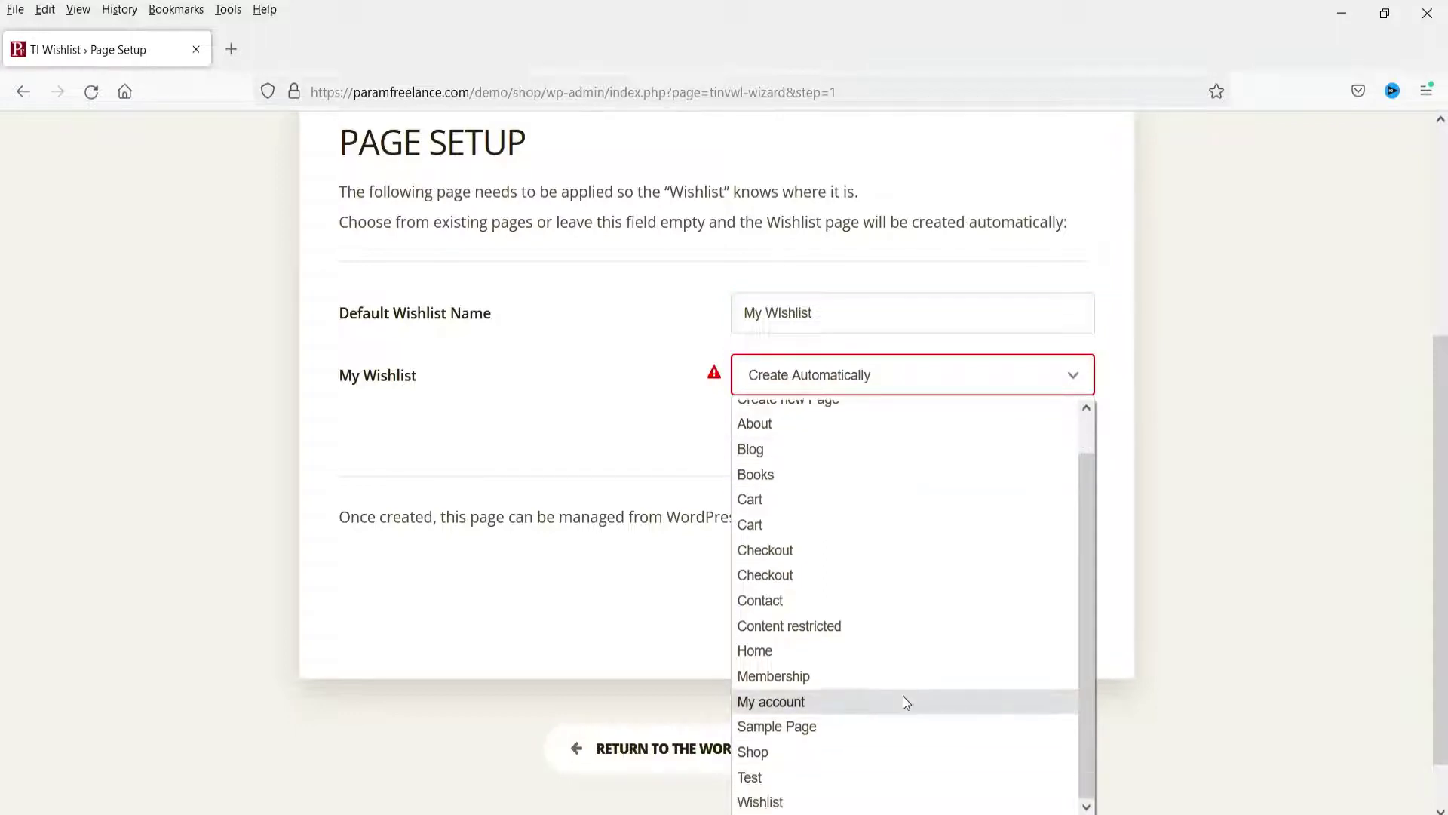
left_click(818, 804)
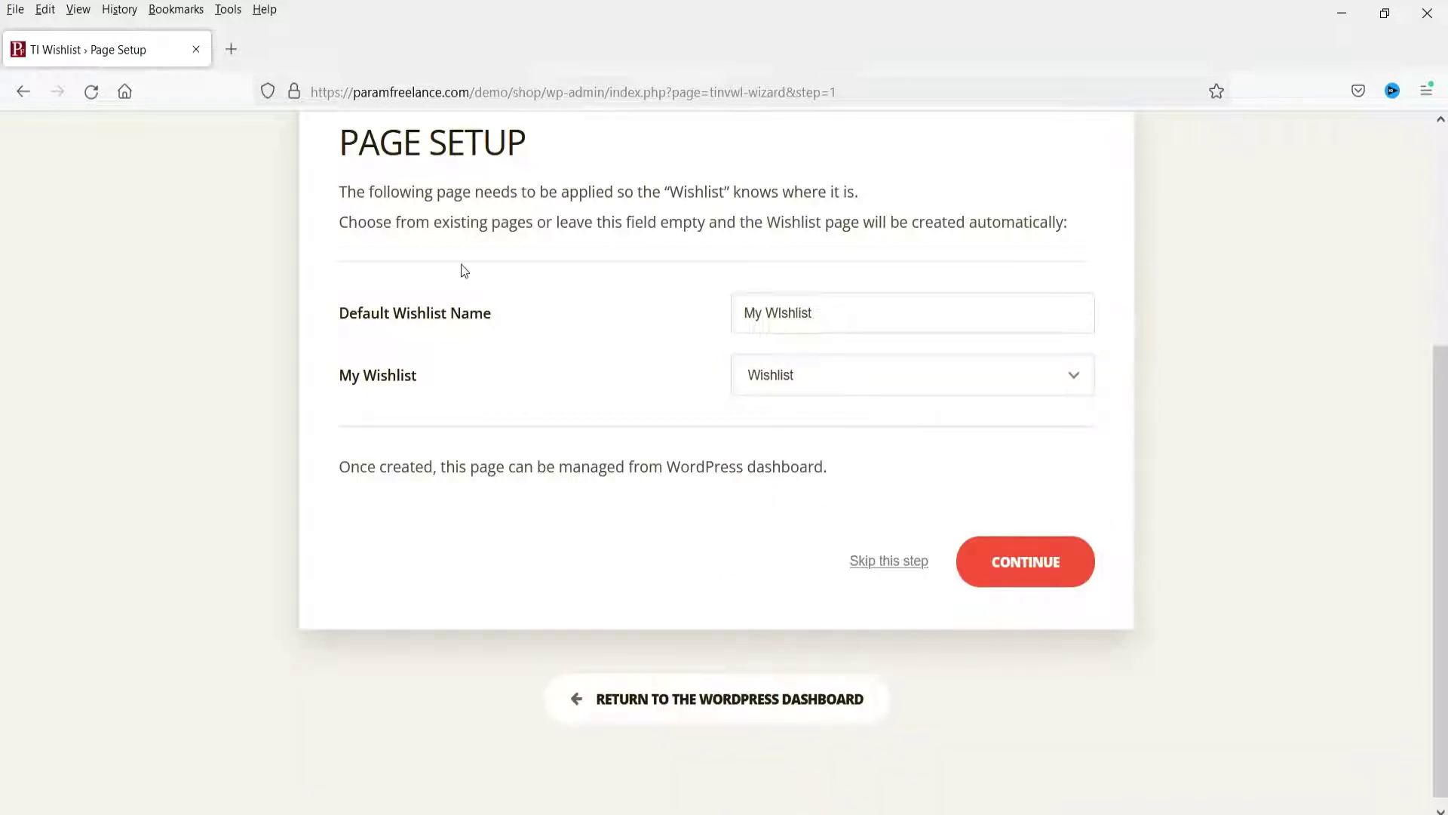
left_click(1013, 566)
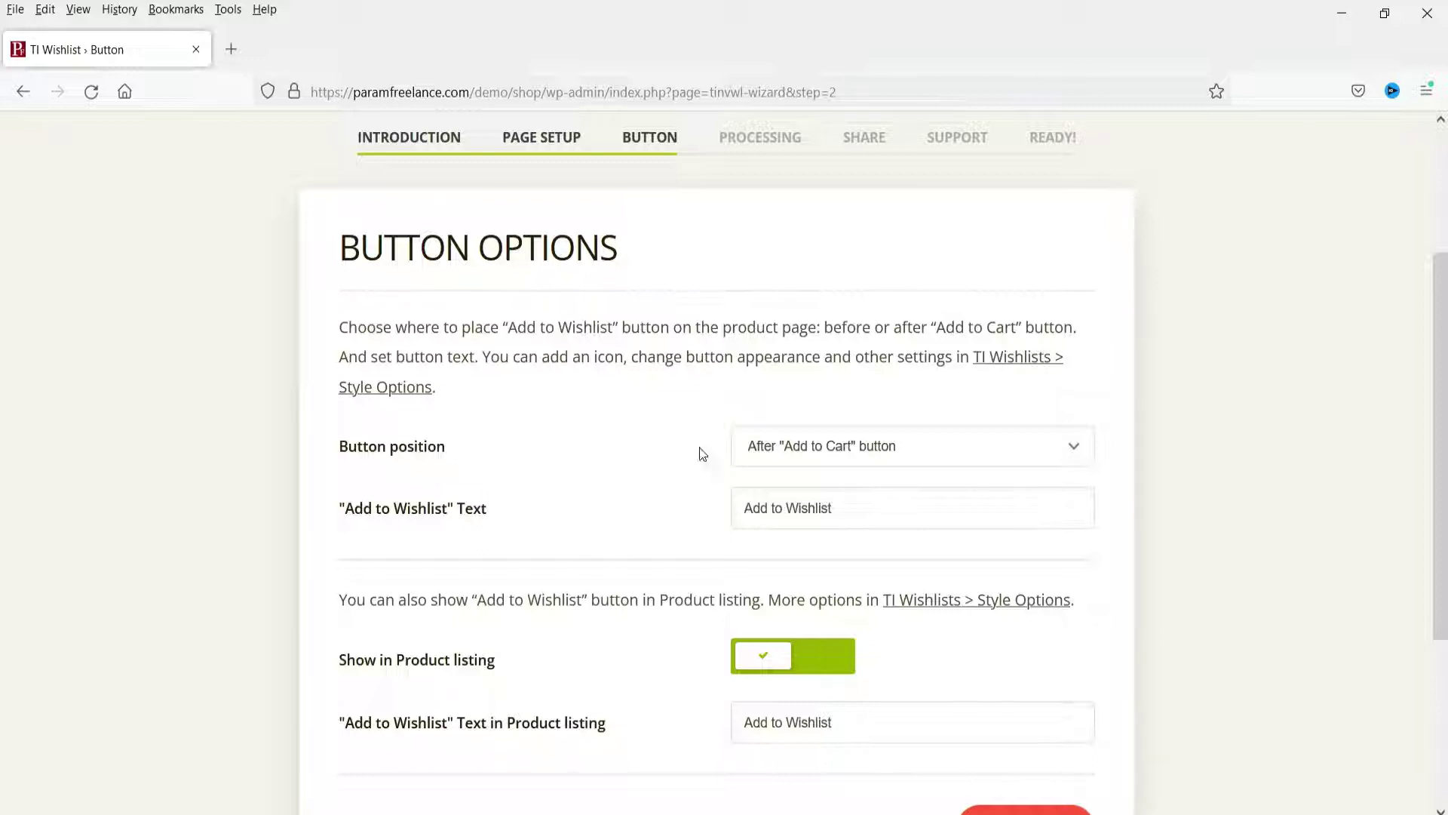
Keep the wishlist button After "Add to Cart" and confirm the shop shows Add to Wishlist links.
left_click(836, 439)
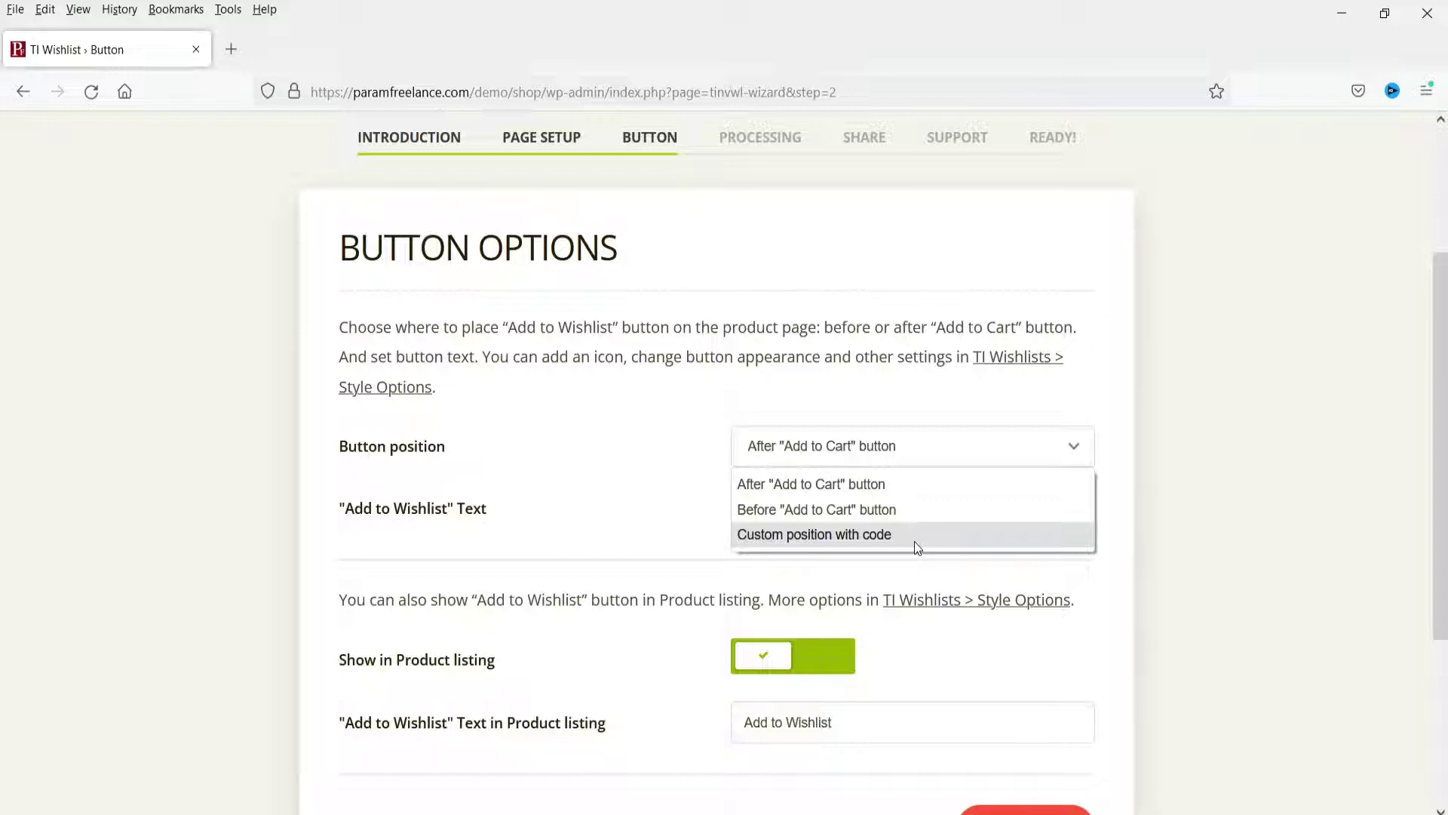
left_click(916, 490)
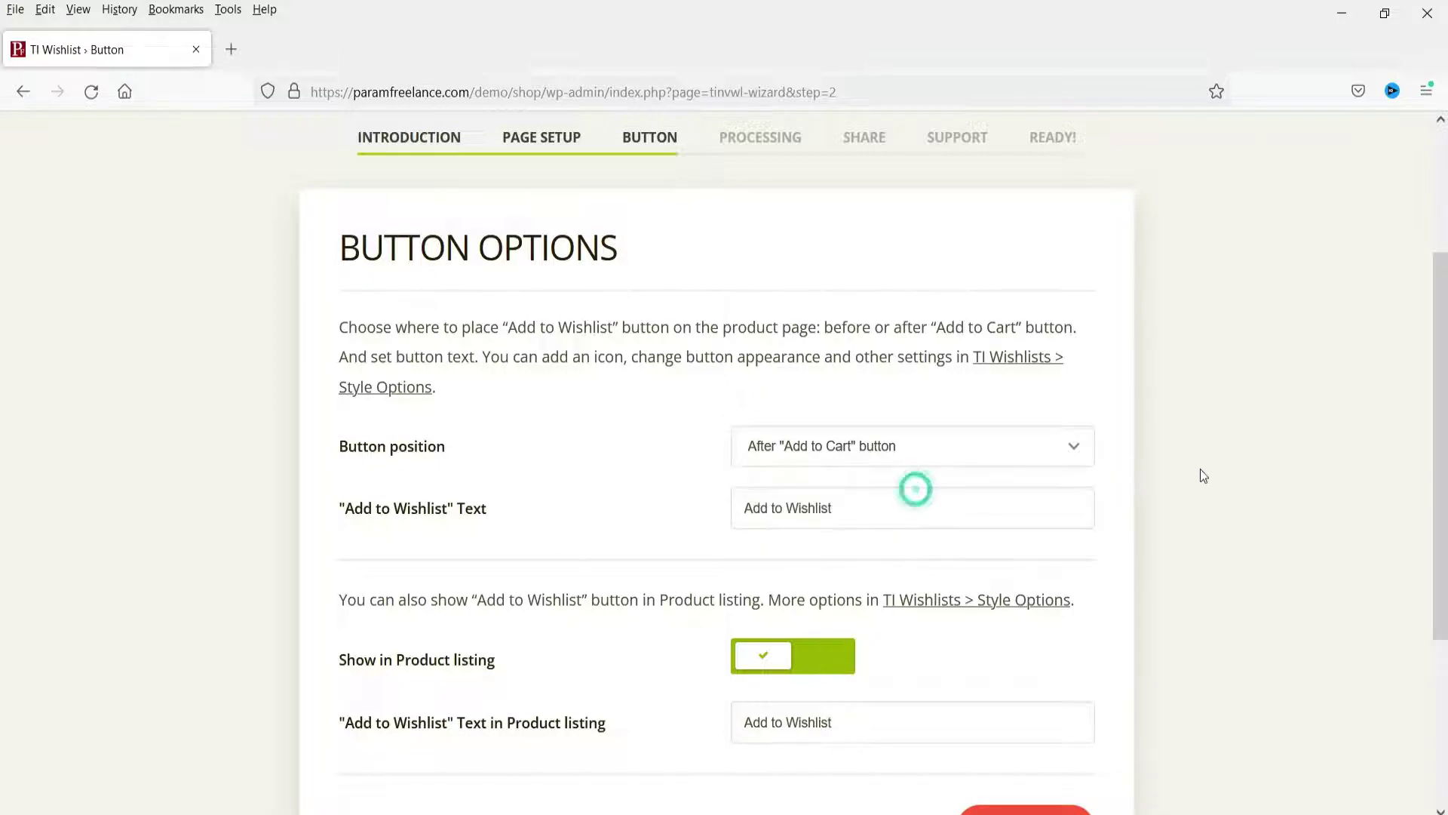
scroll(1201, 468, "down", 3)
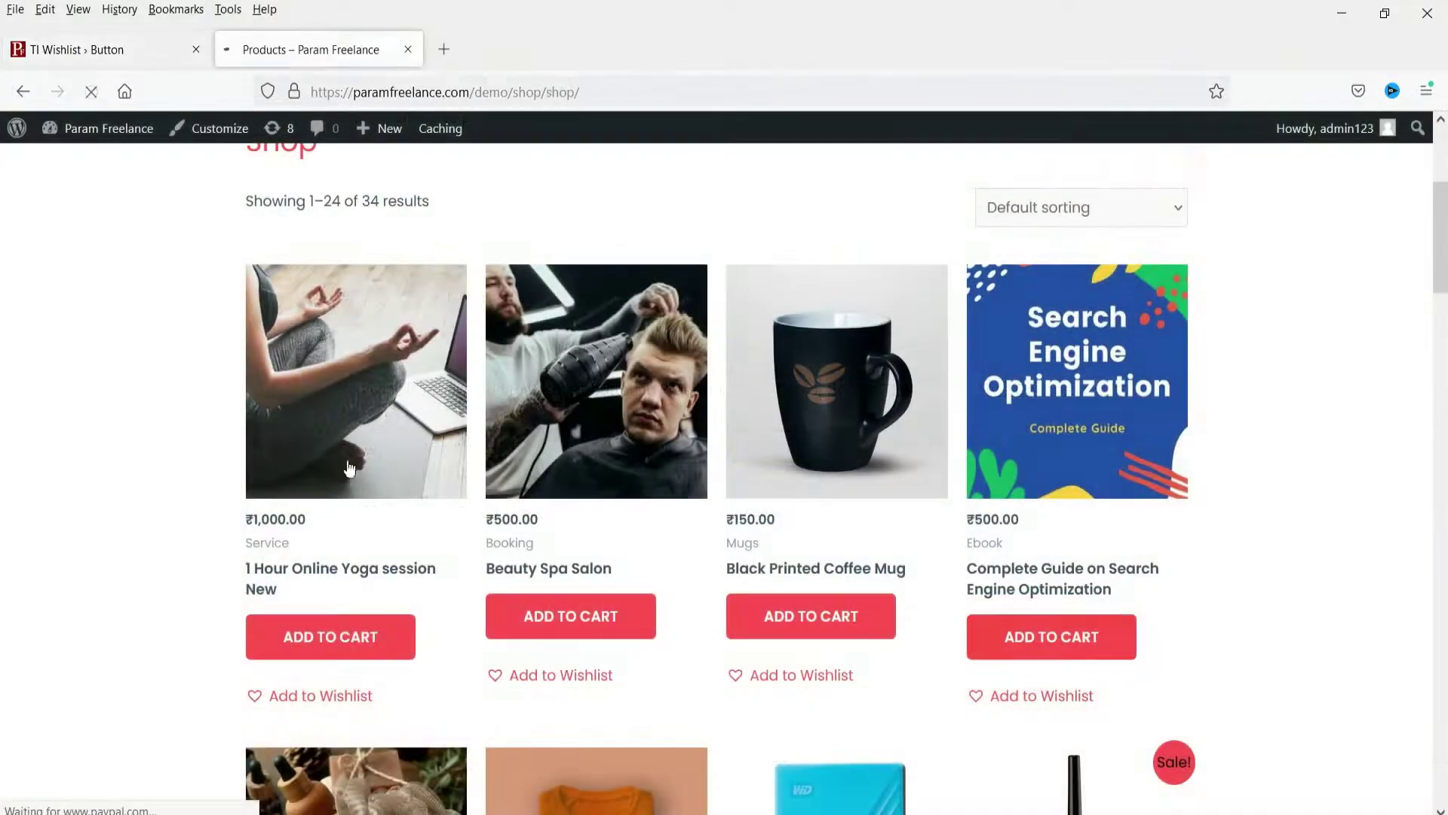
left_click(92, 92)
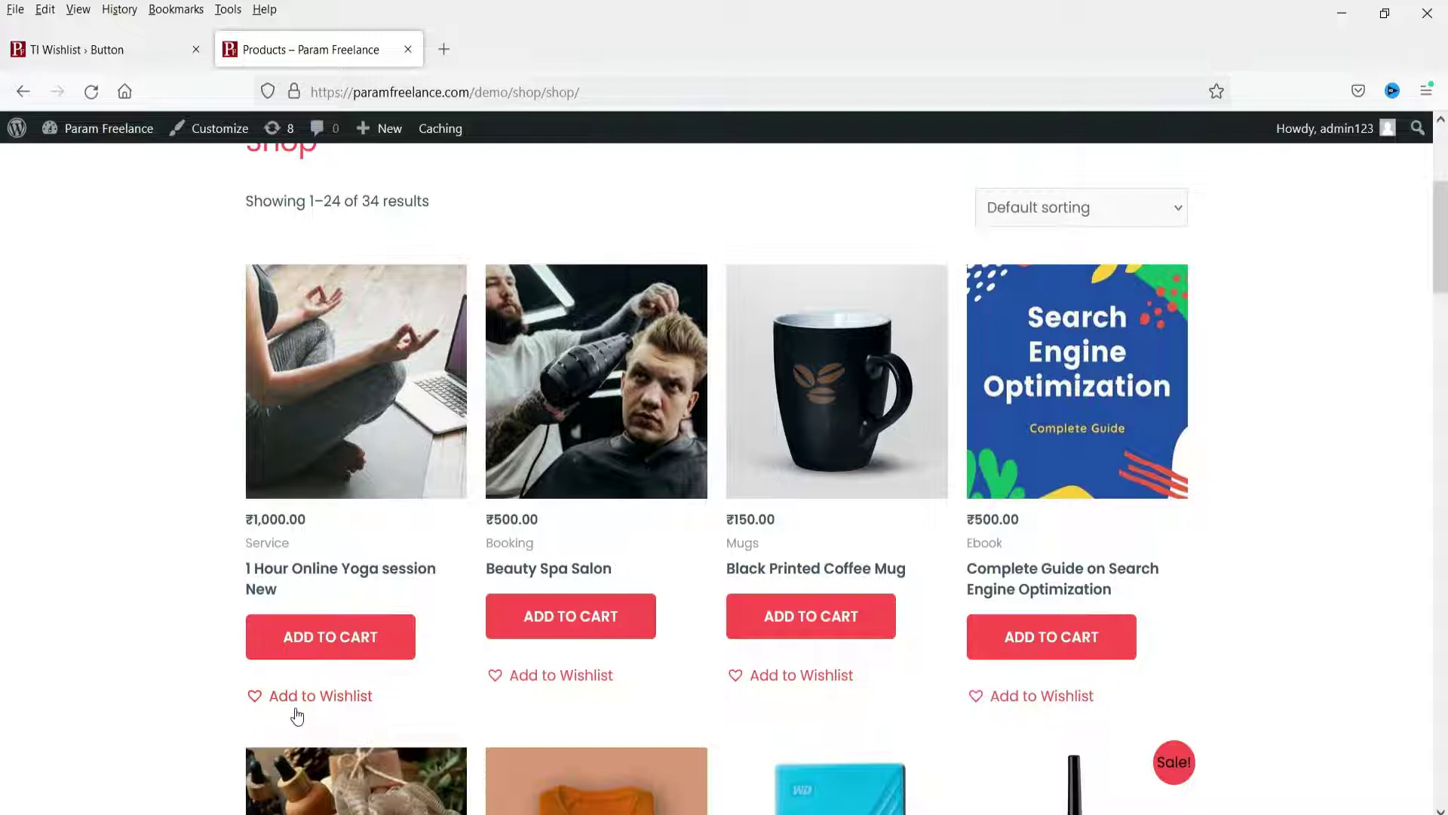
left_click(106, 49)
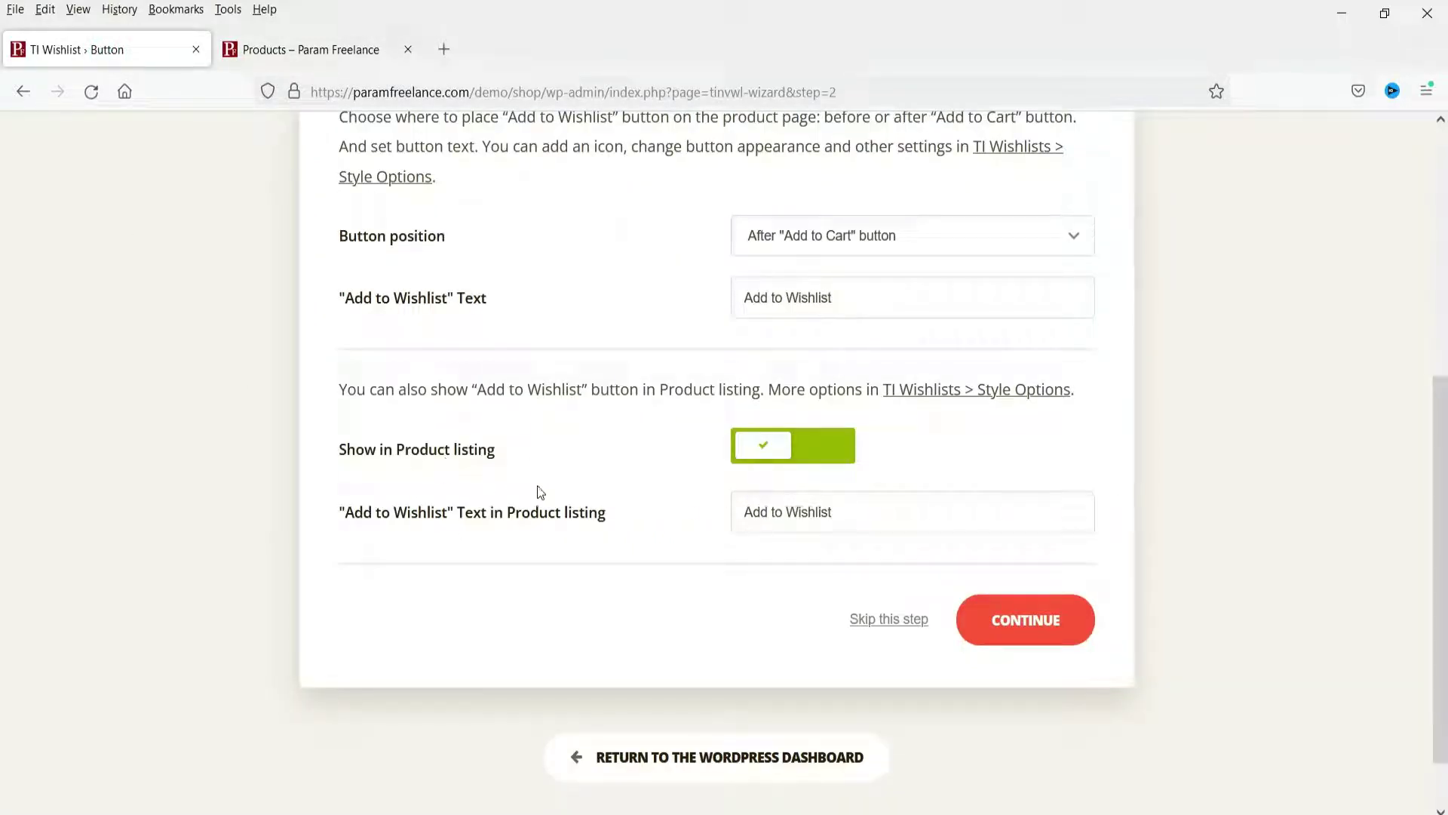
Keep products being removed from the wishlist Automatically in the processing options.
left_click(1038, 640)
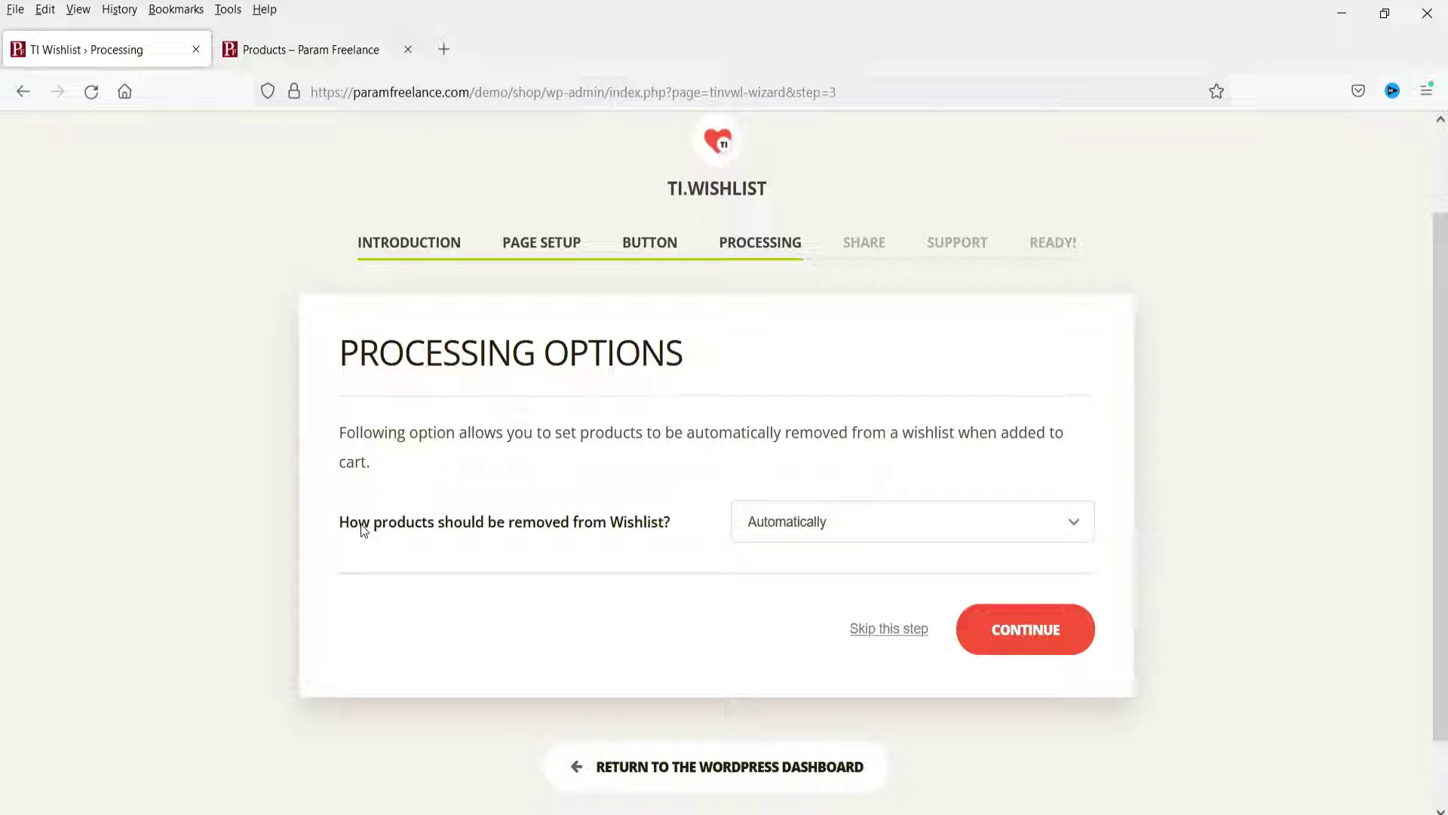
left_click(828, 520)
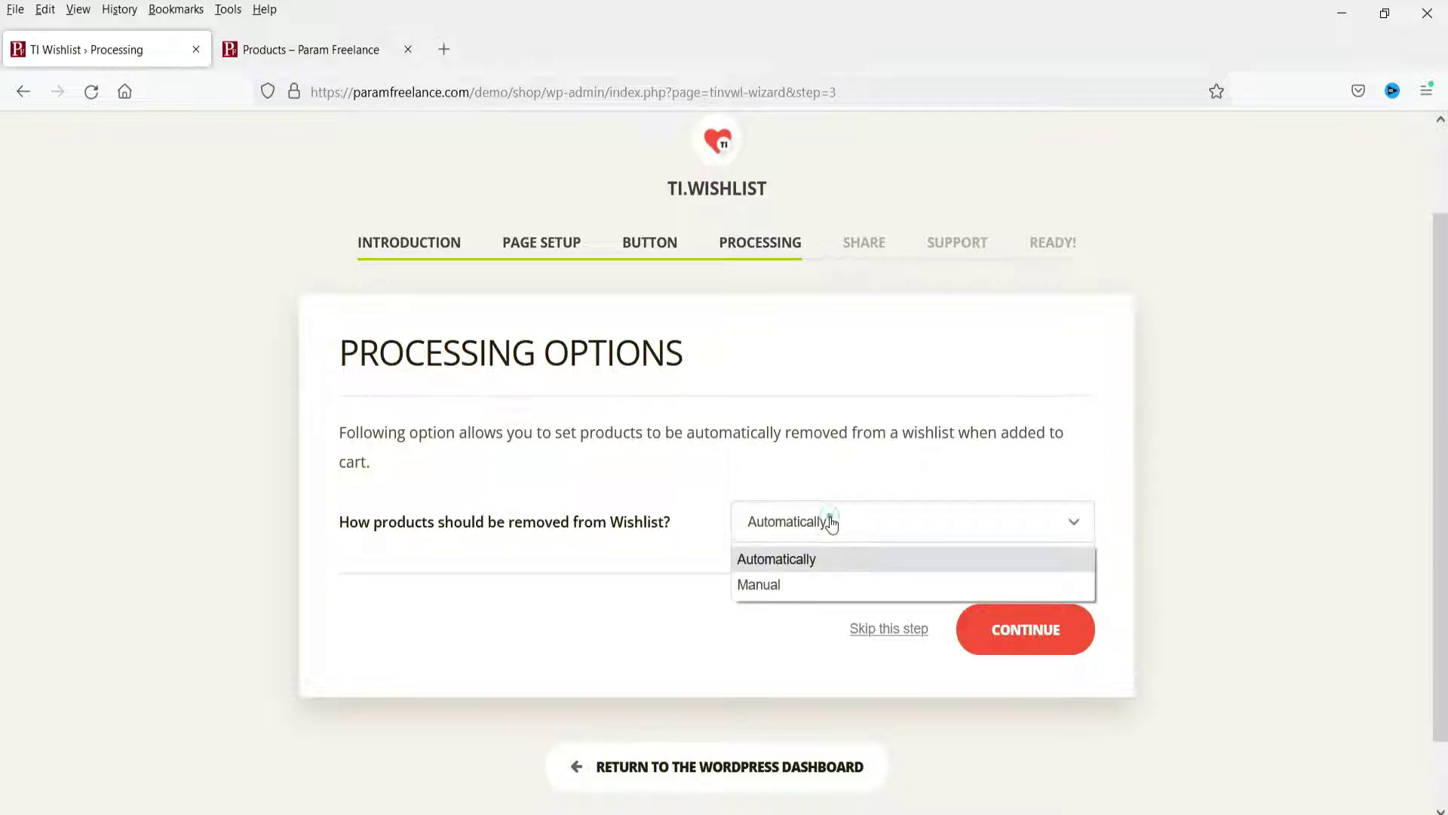
left_click(820, 562)
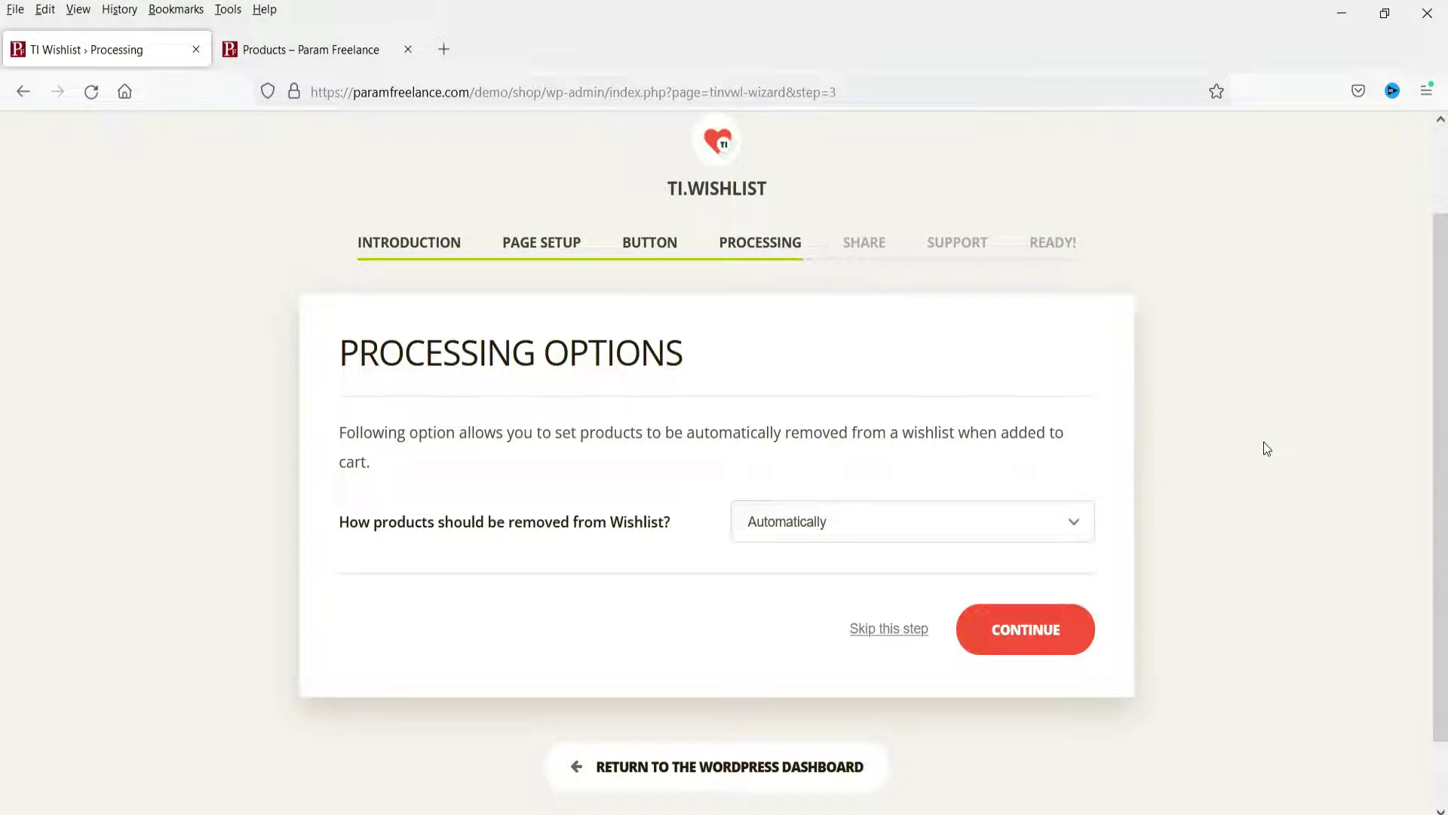
left_click(893, 521)
left_click(1056, 560)
Turn off the Clipboard and Share by Email sharing options.
left_click(1024, 642)
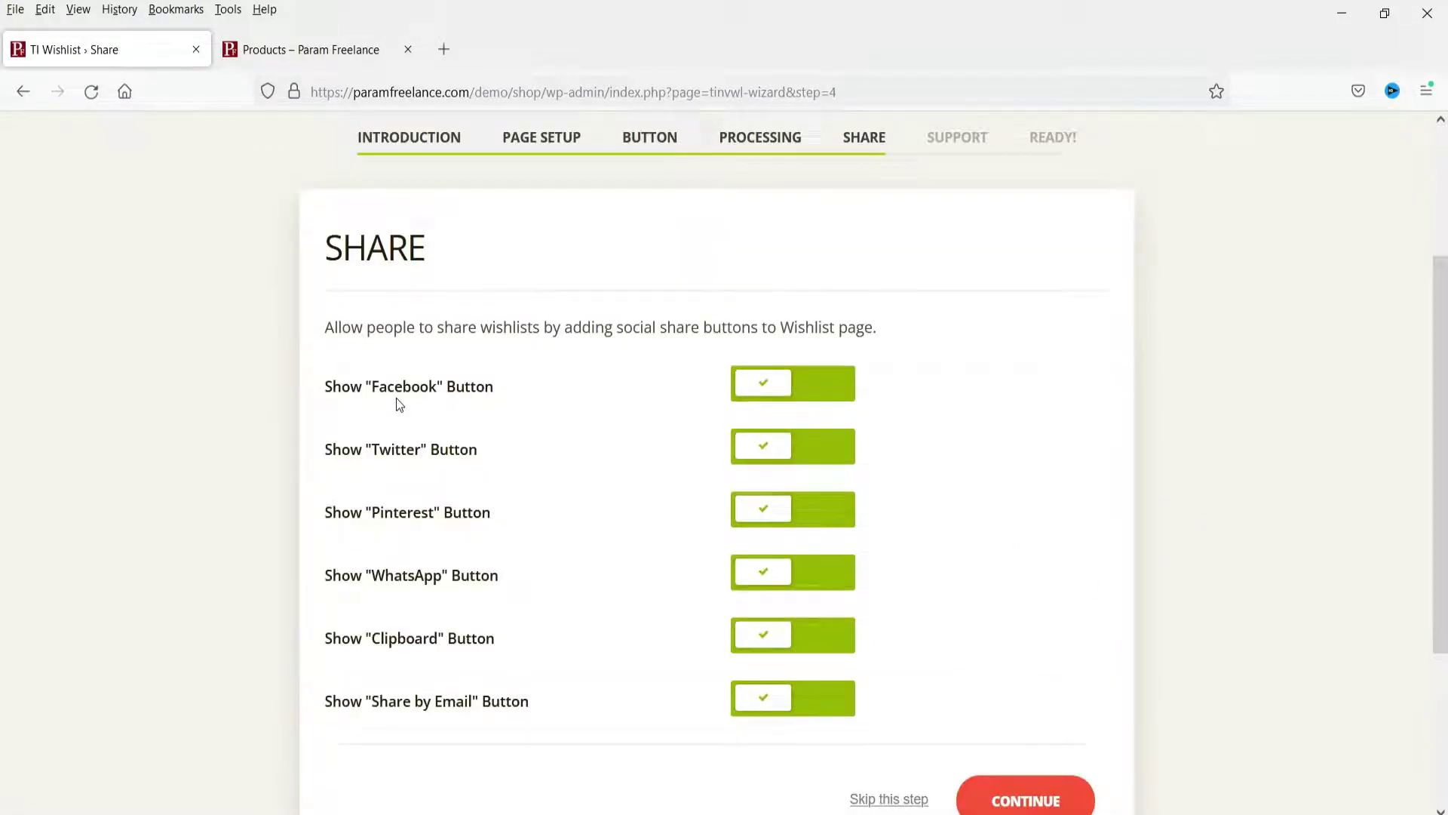
scroll(194, 483, "down", 3)
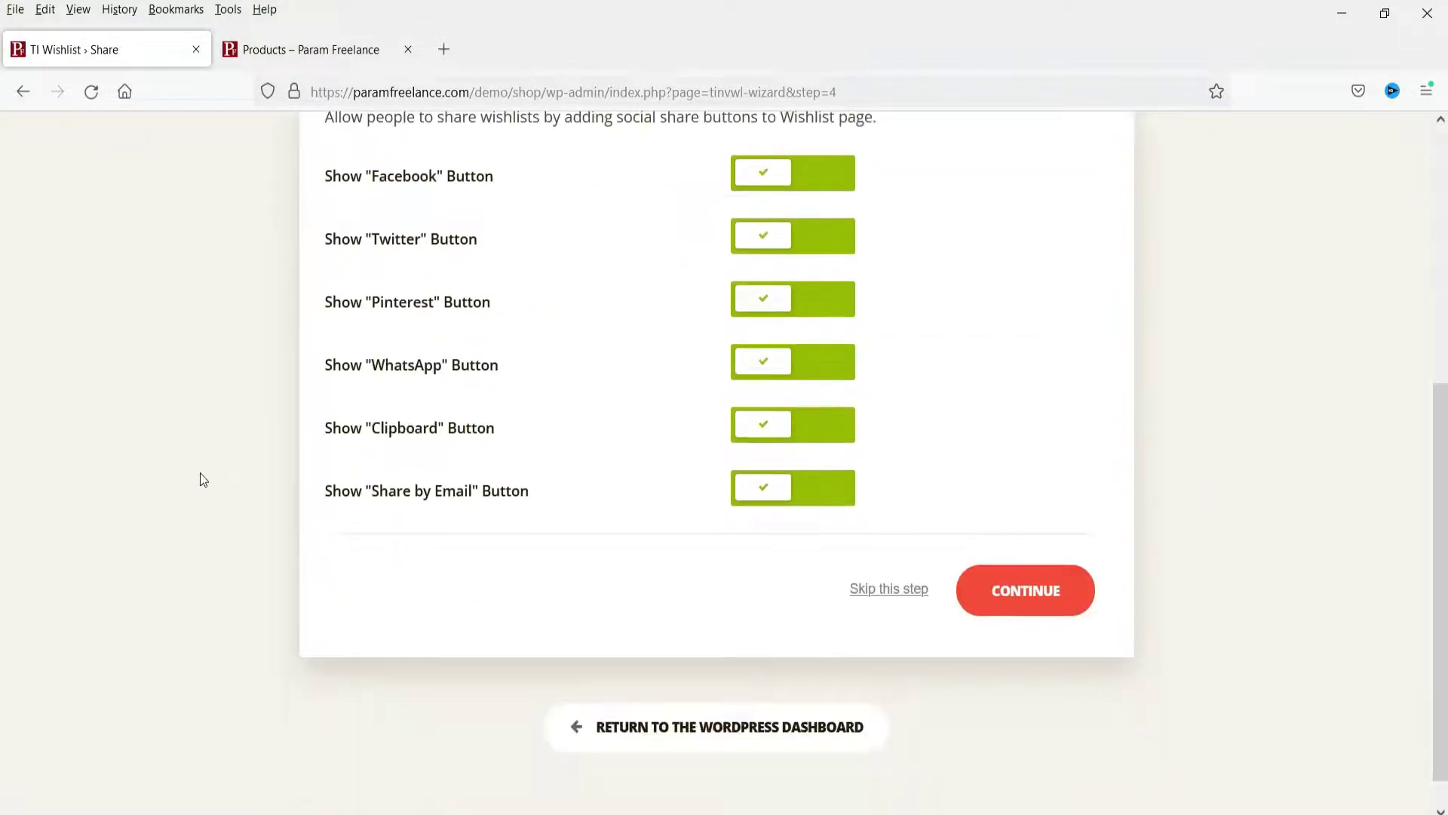
left_click(747, 426)
left_click(782, 489)
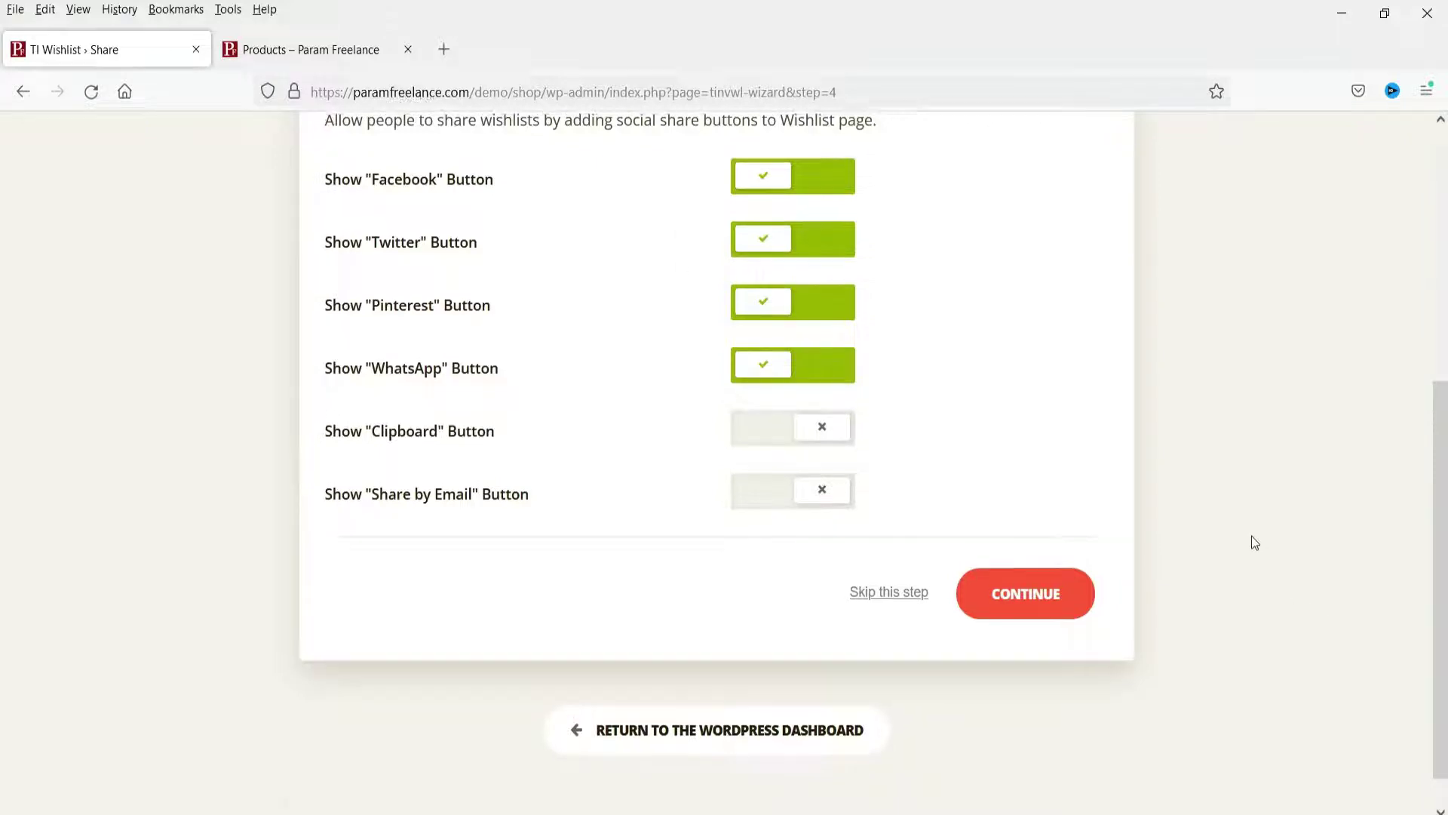
scroll(1075, 423, "up", 3)
scroll(1074, 422, "down", 2)
Disable support chat, finish the wizard, and return to the WordPress Dashboard.
left_click(1035, 717)
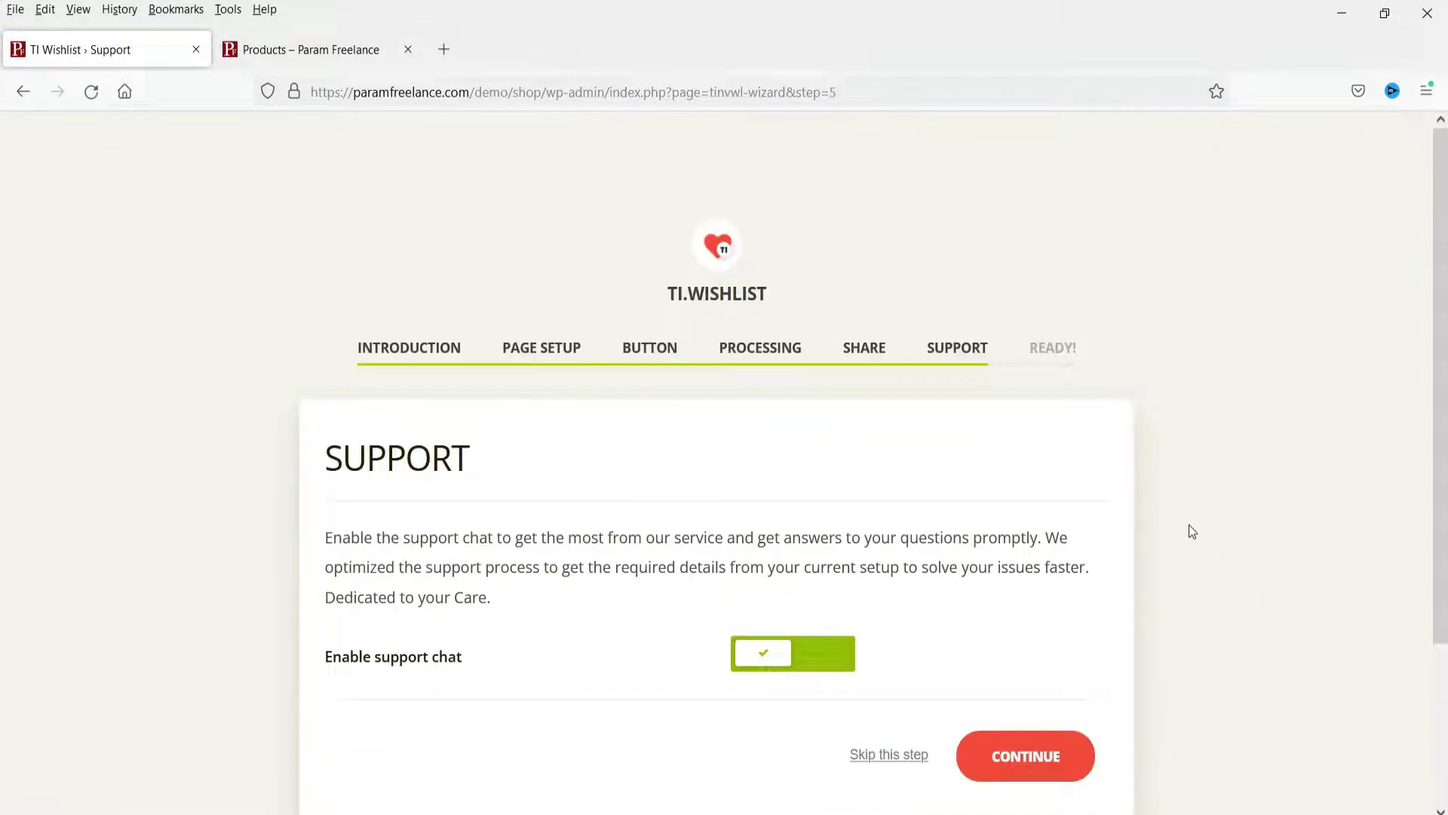
scroll(1189, 524, "down", 3)
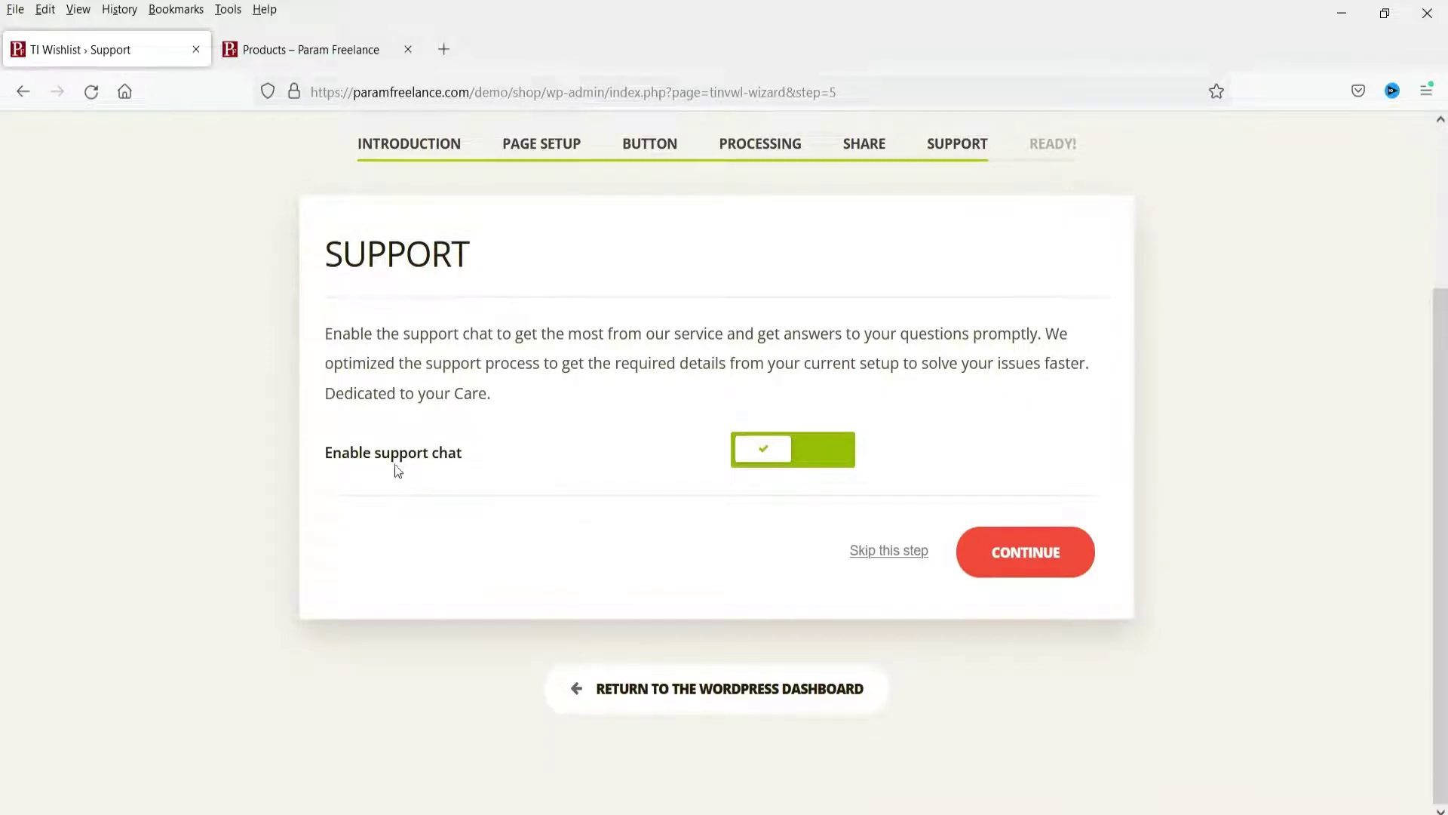
left_click(785, 455)
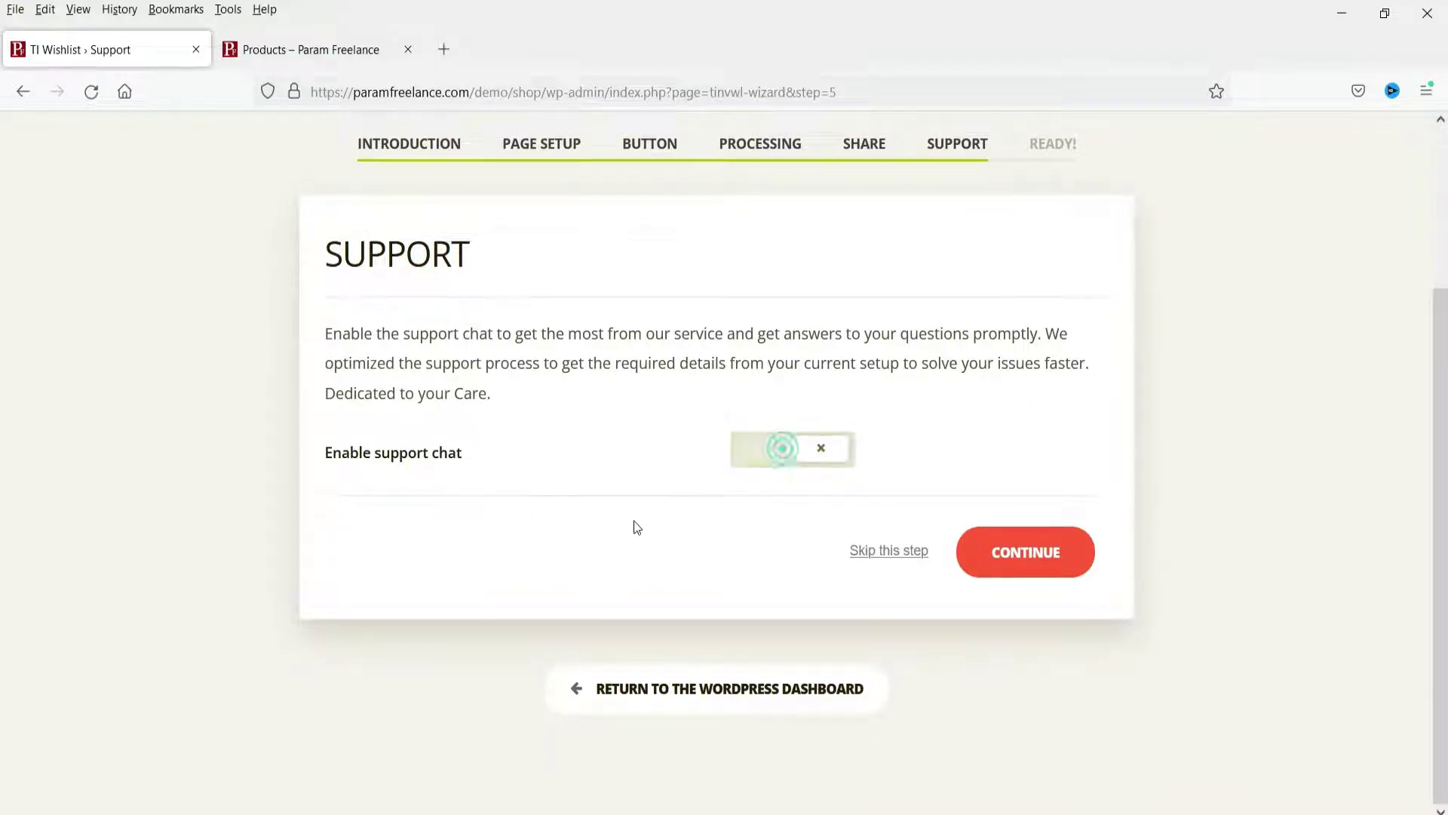
left_click(1023, 564)
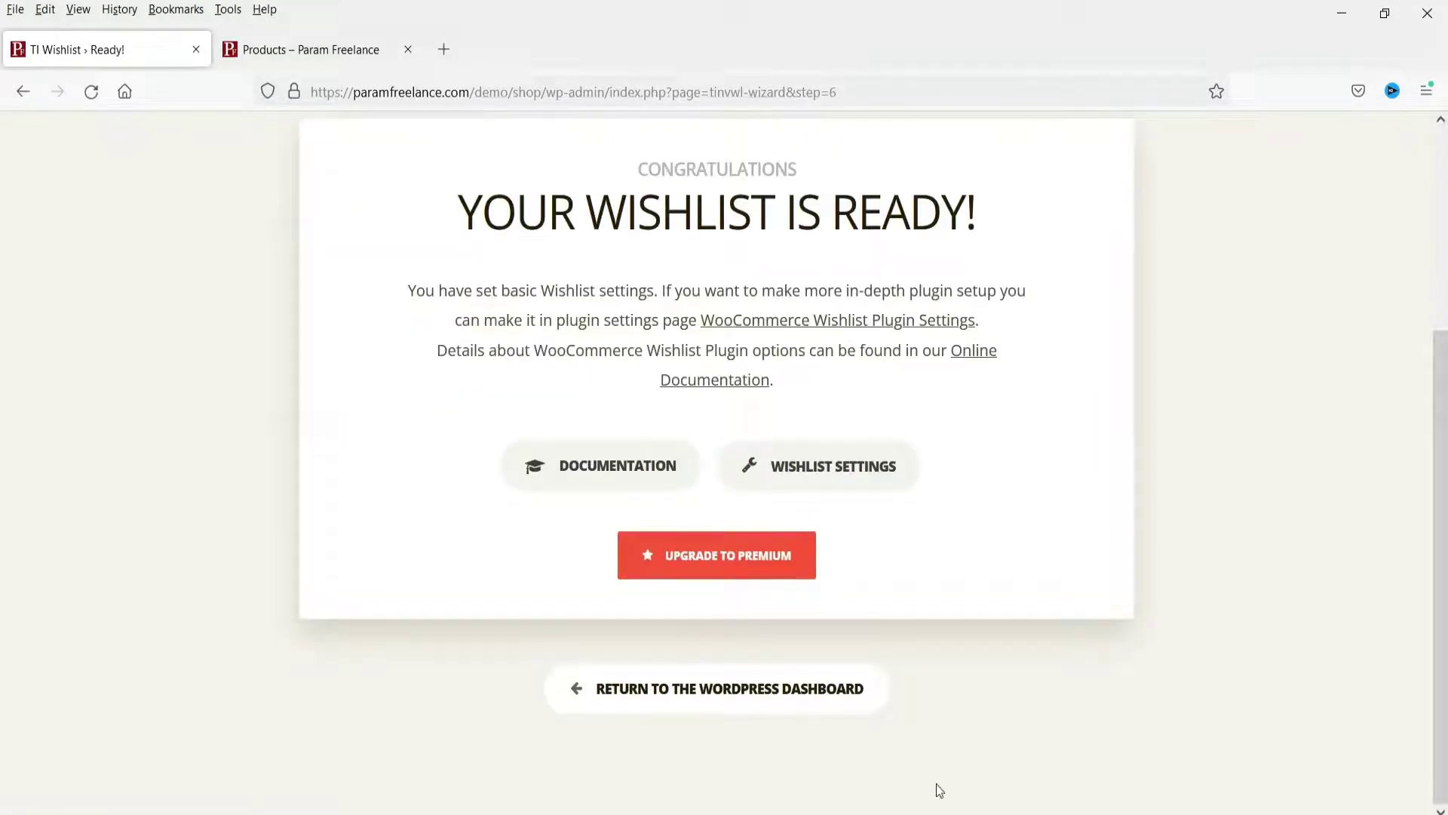
left_click(694, 698)
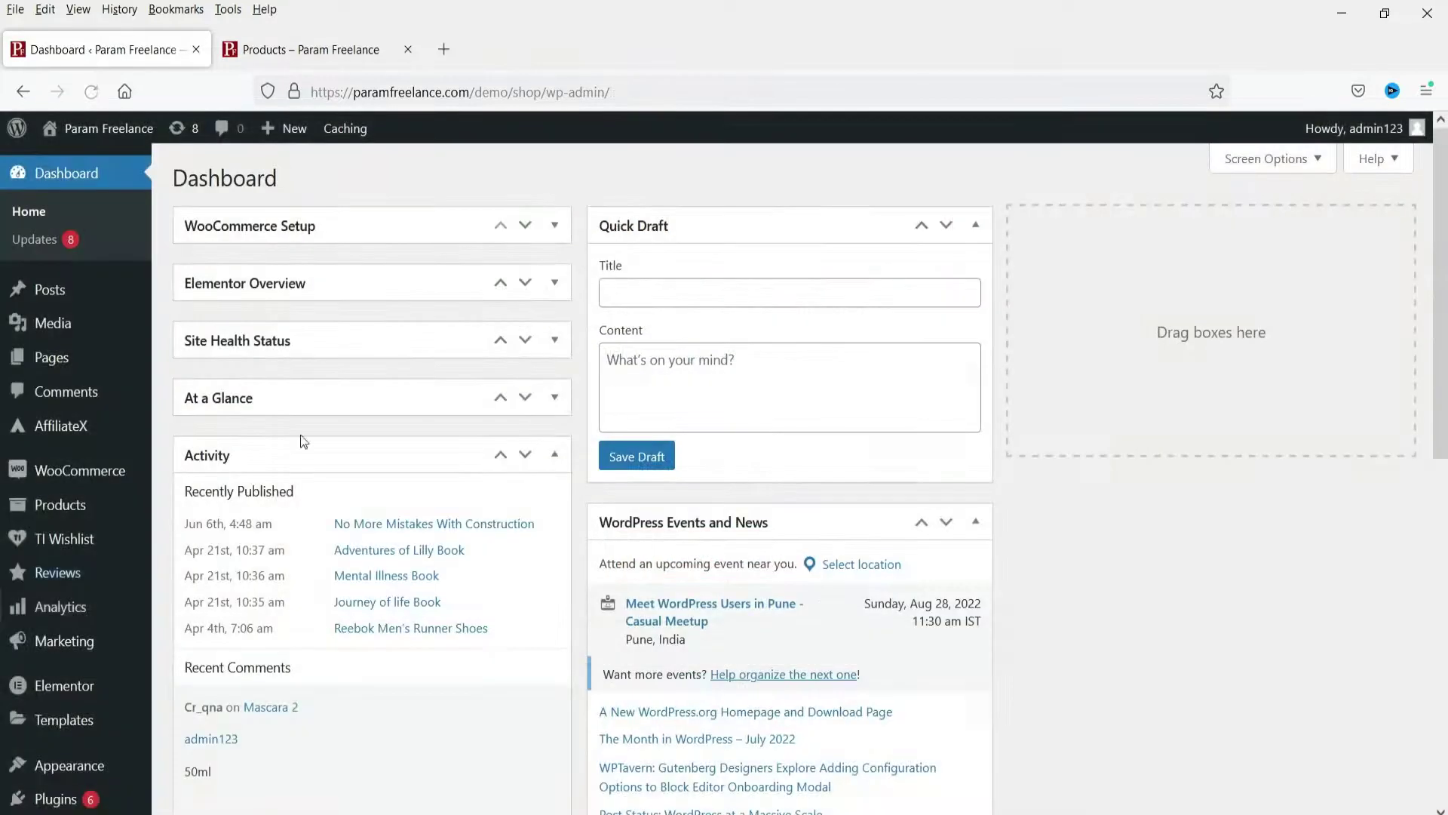
Review TI Wishlist Style Options, leaving Use Theme style on.
mouse_move(71, 541)
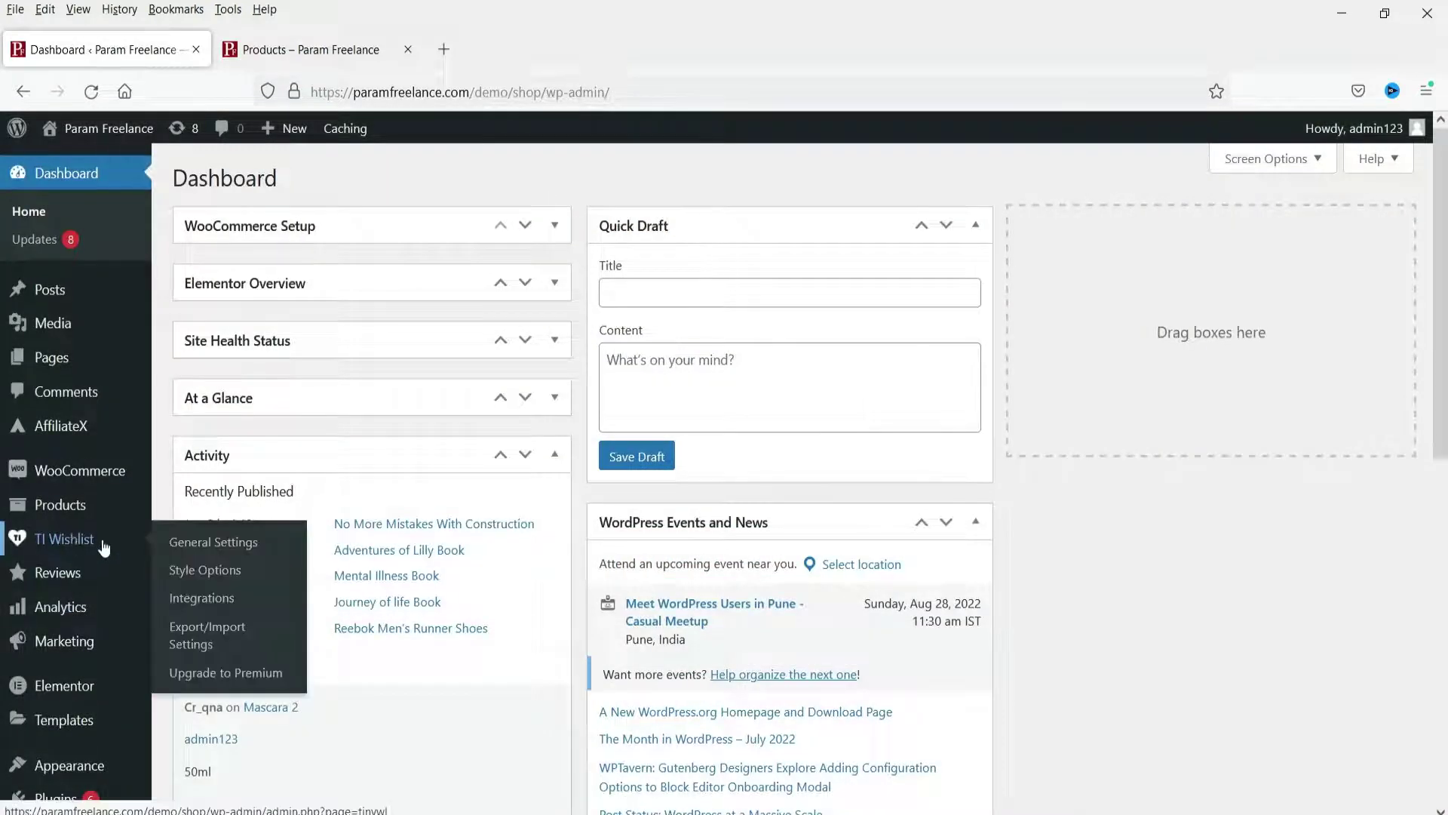
left_click(213, 568)
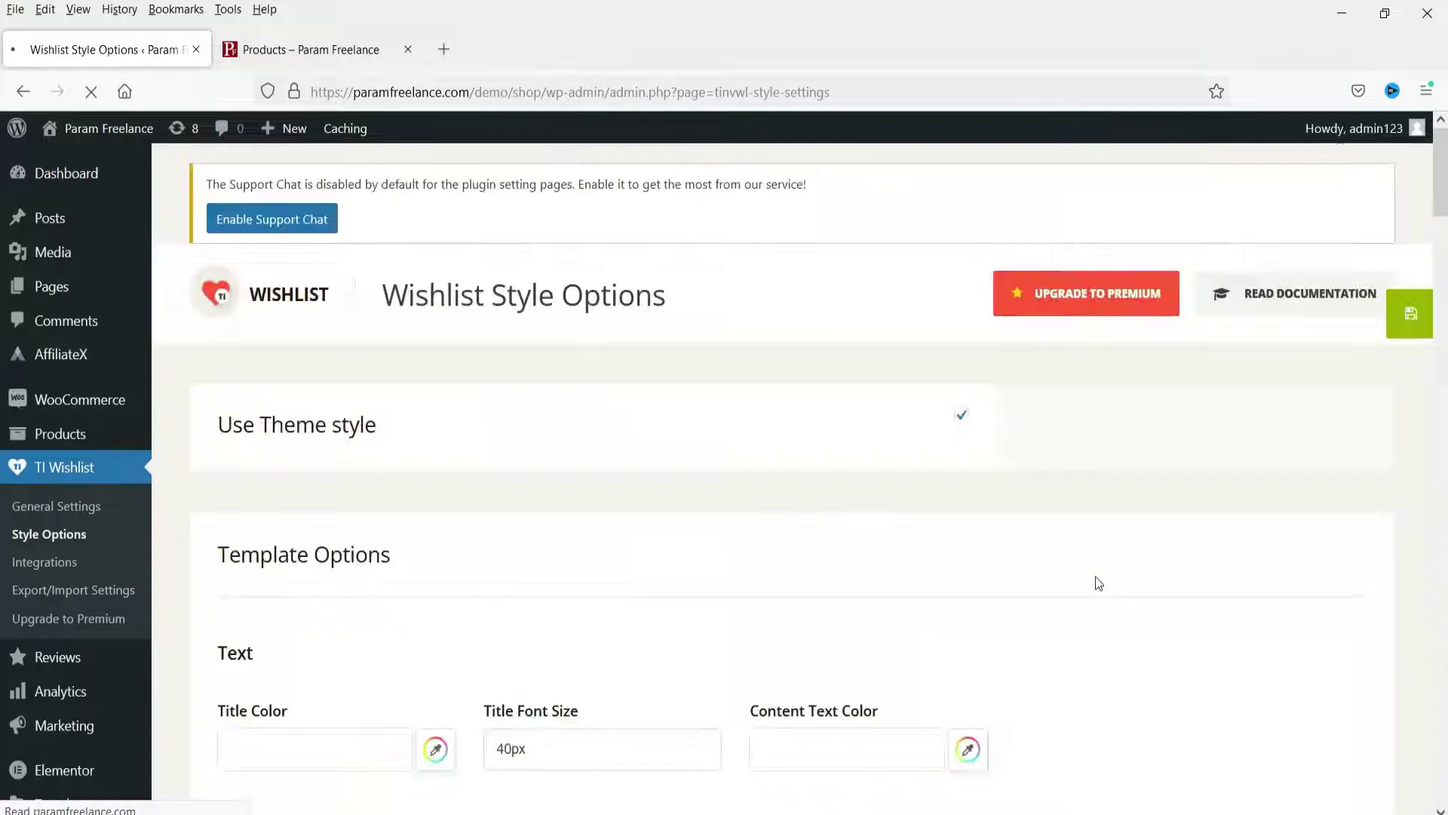
scroll(726, 451, "down", 3)
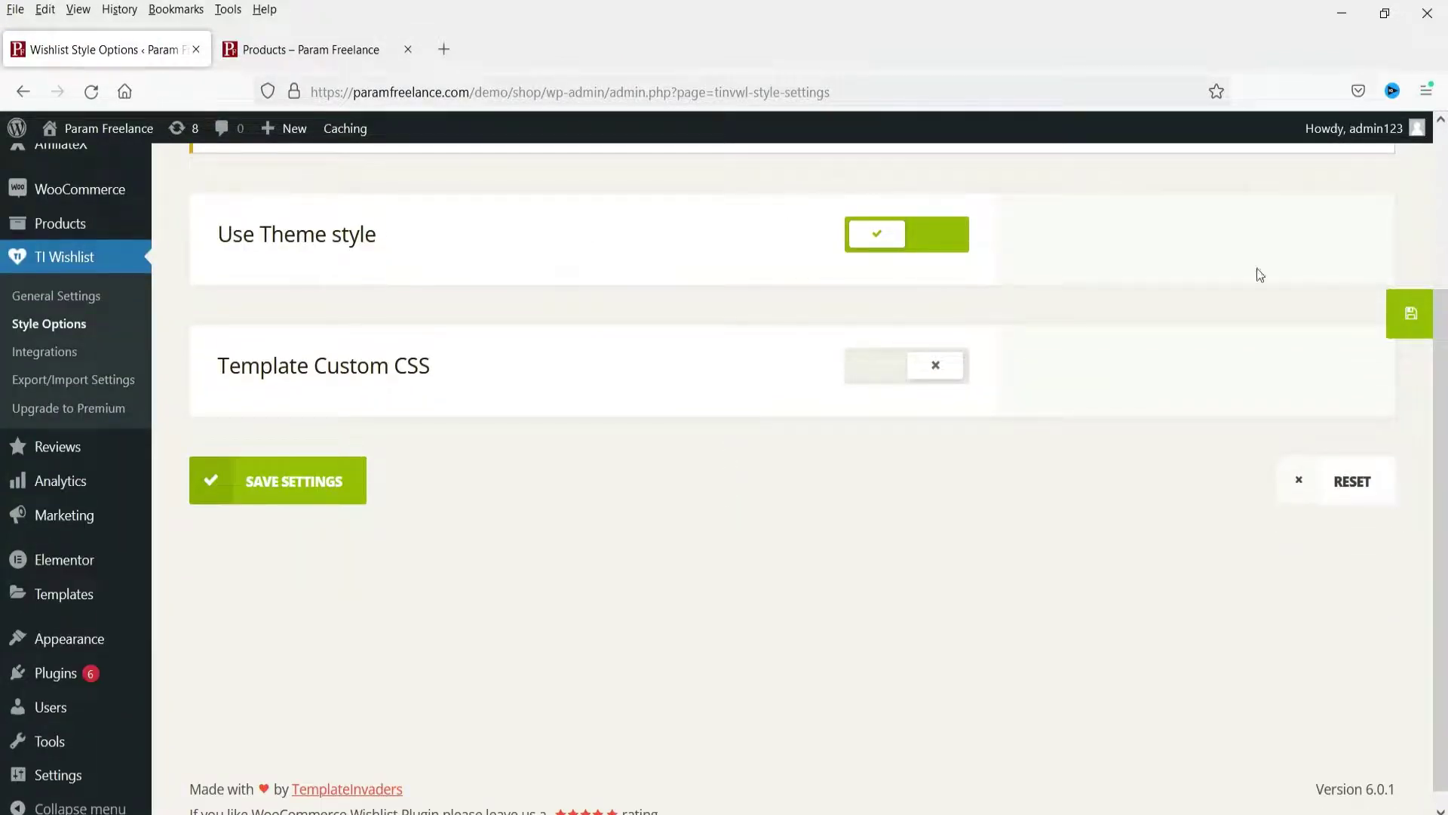
Check the shop grid's Add to Wishlist links and open the Demo product in a new tab.
left_click(310, 49)
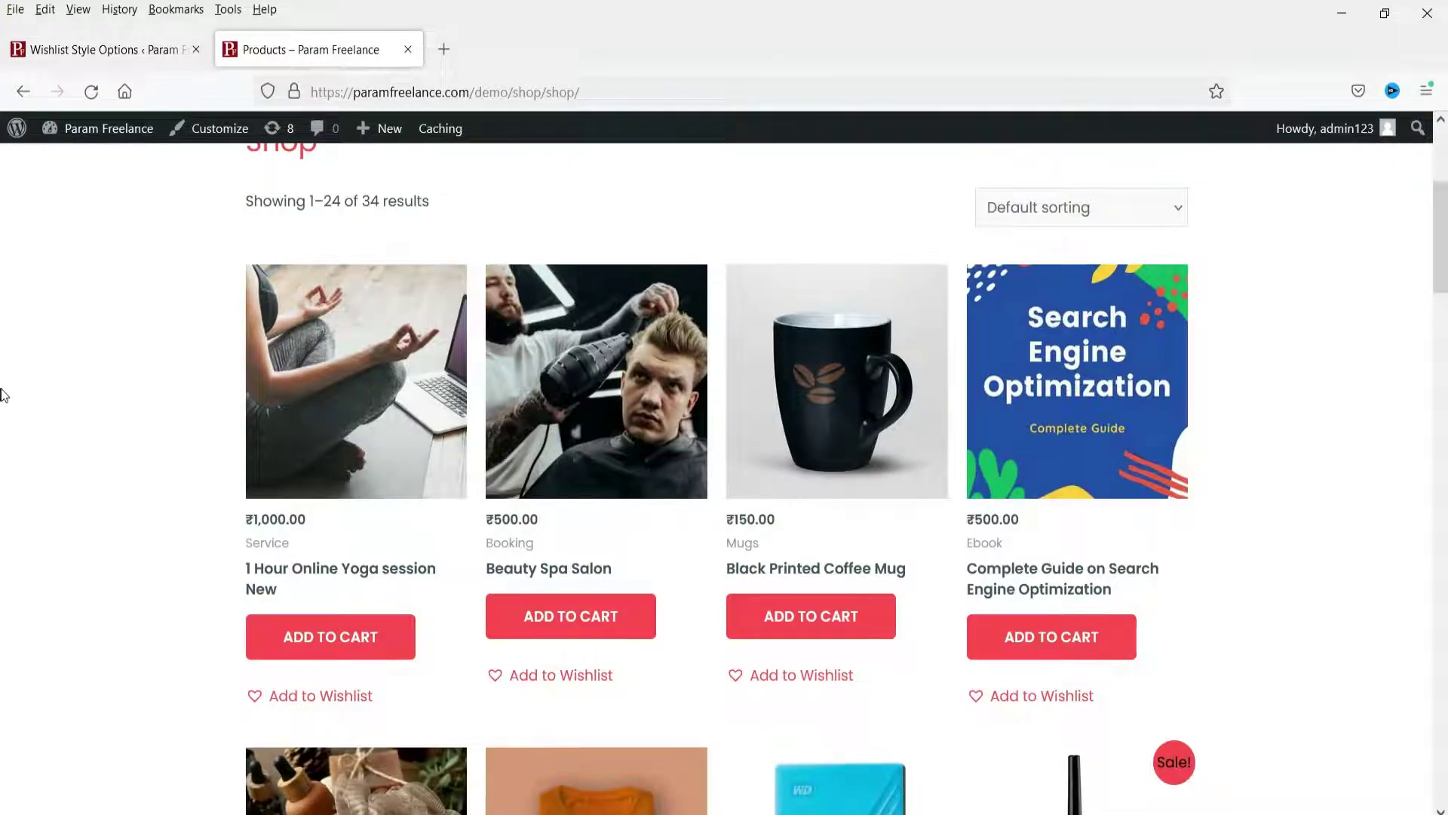
scroll(6, 393, "down", 2)
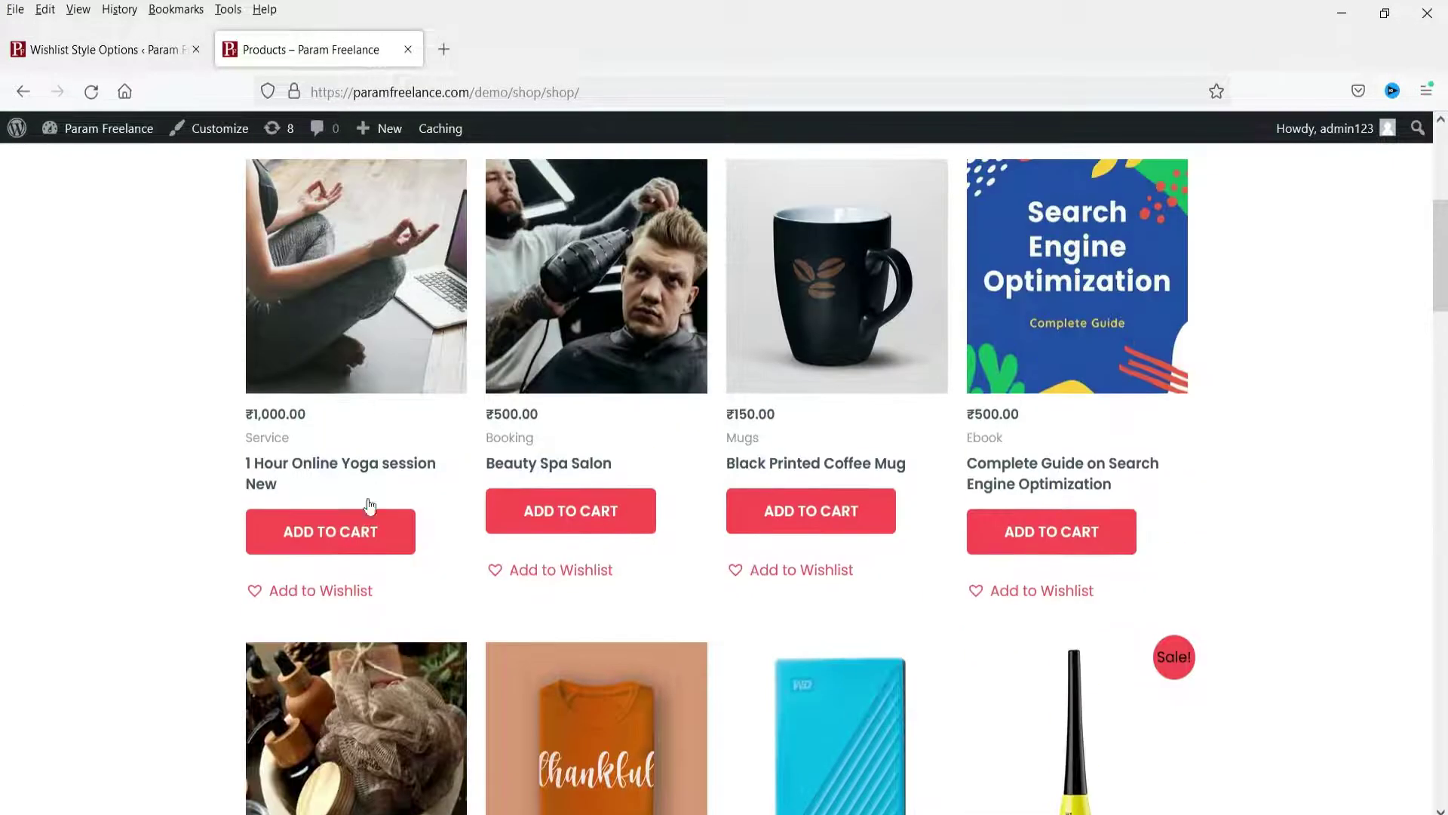
scroll(4, 397, "down", 5)
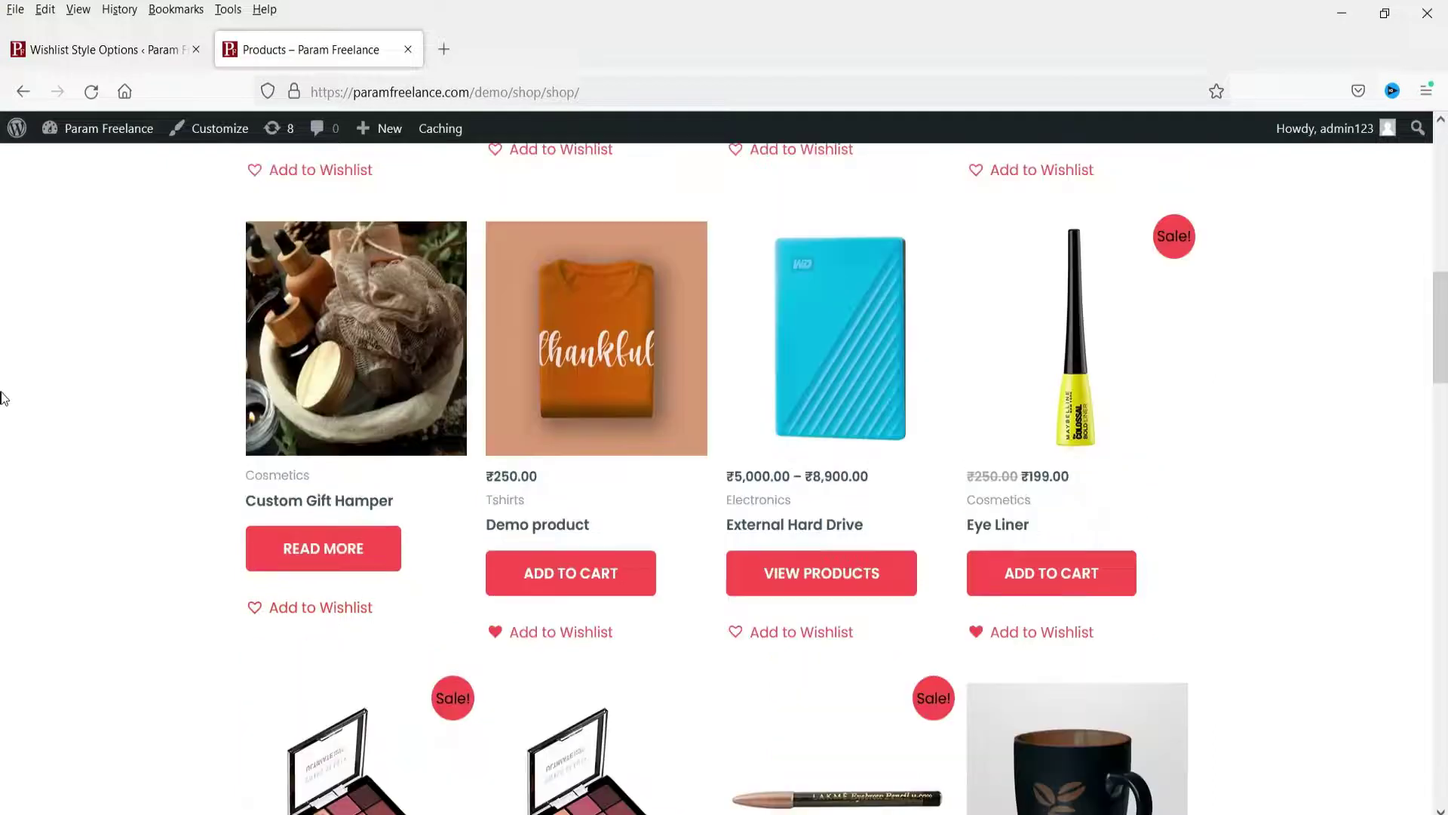
right_click(593, 320)
left_click(650, 343)
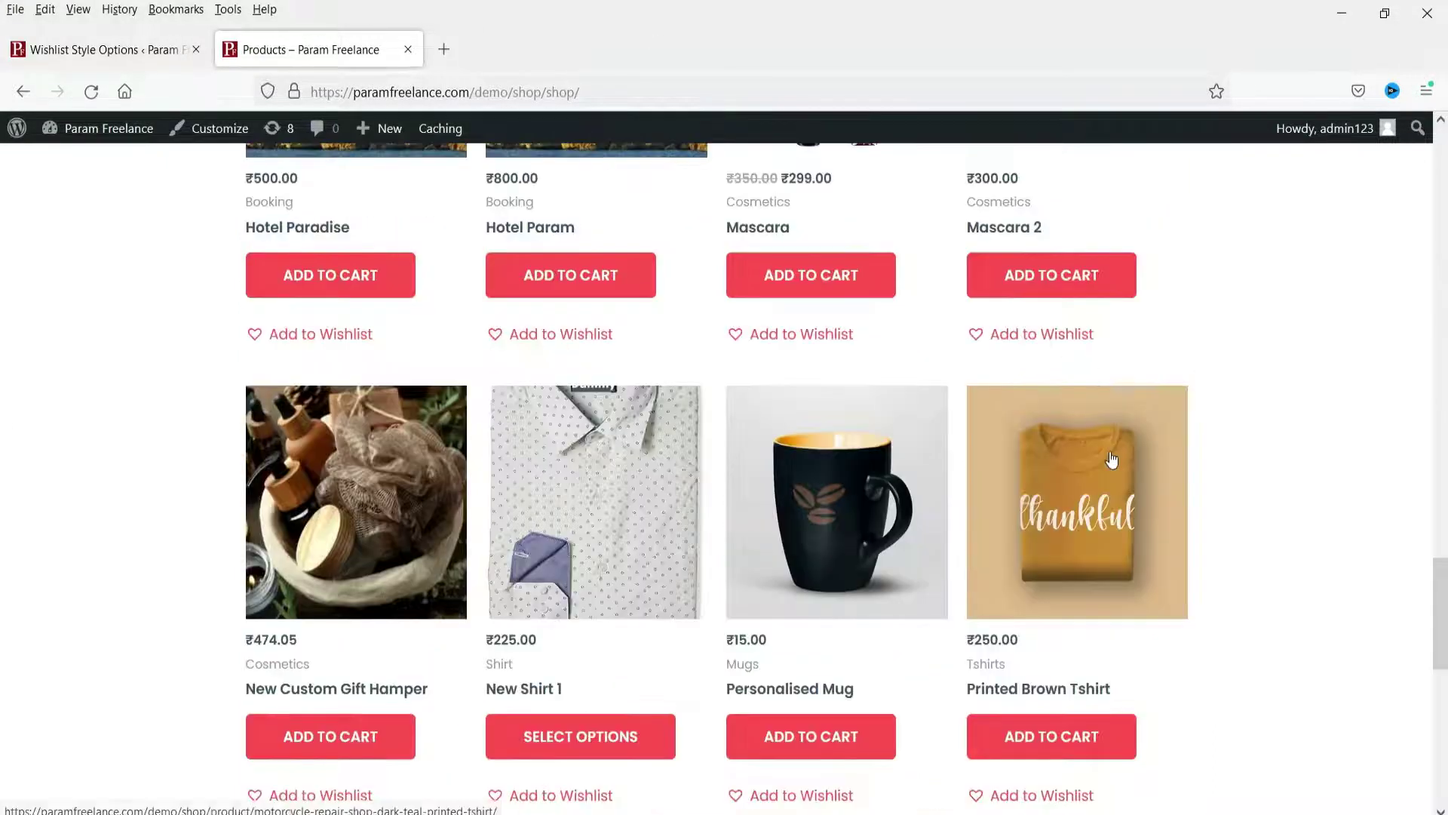
Open Printed Brown Tshirt in a new tab, add it to the wishlist, and return to the shop.
right_click(1113, 480)
left_click(1220, 22)
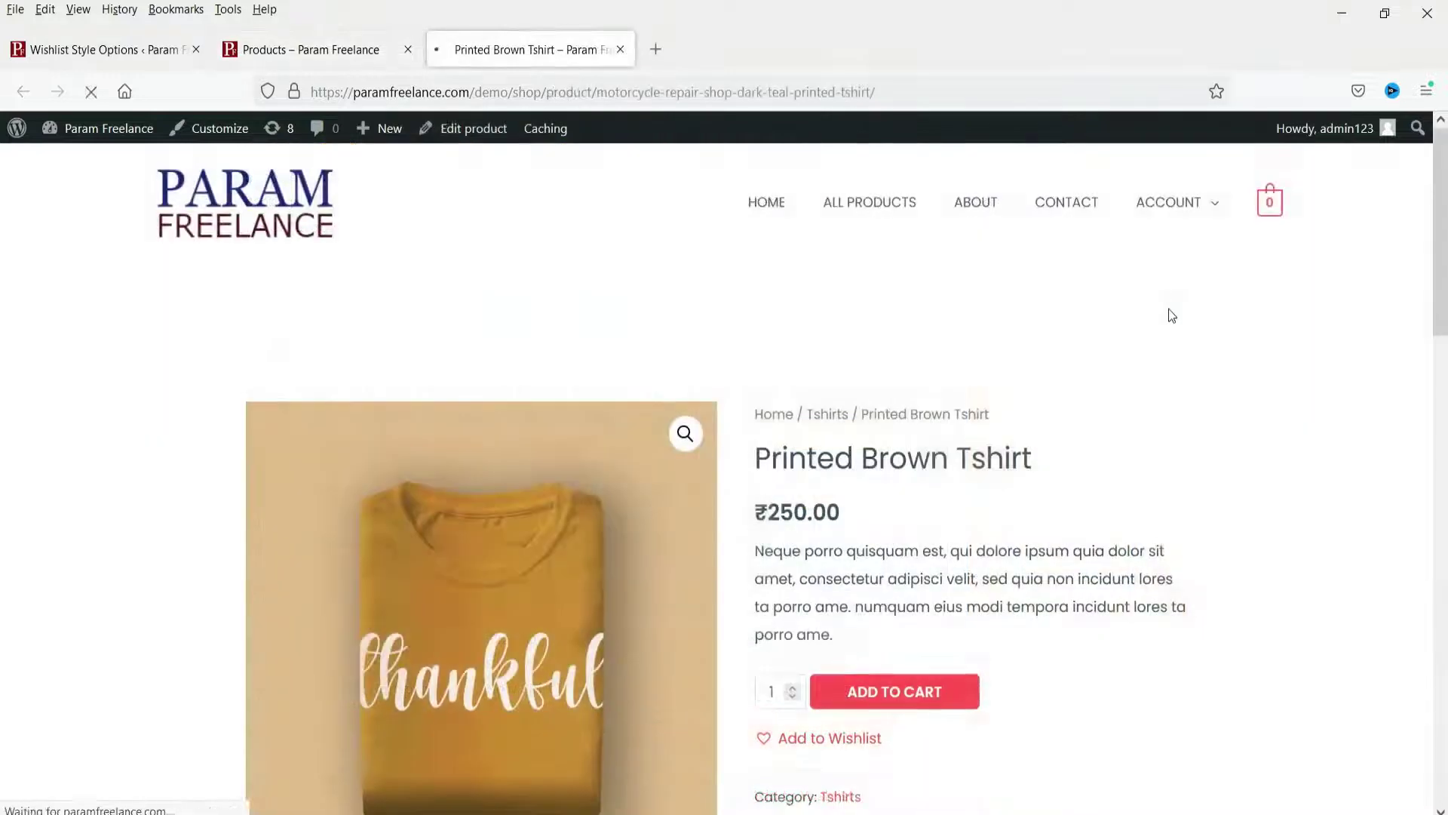
scroll(1036, 422, "down", 4)
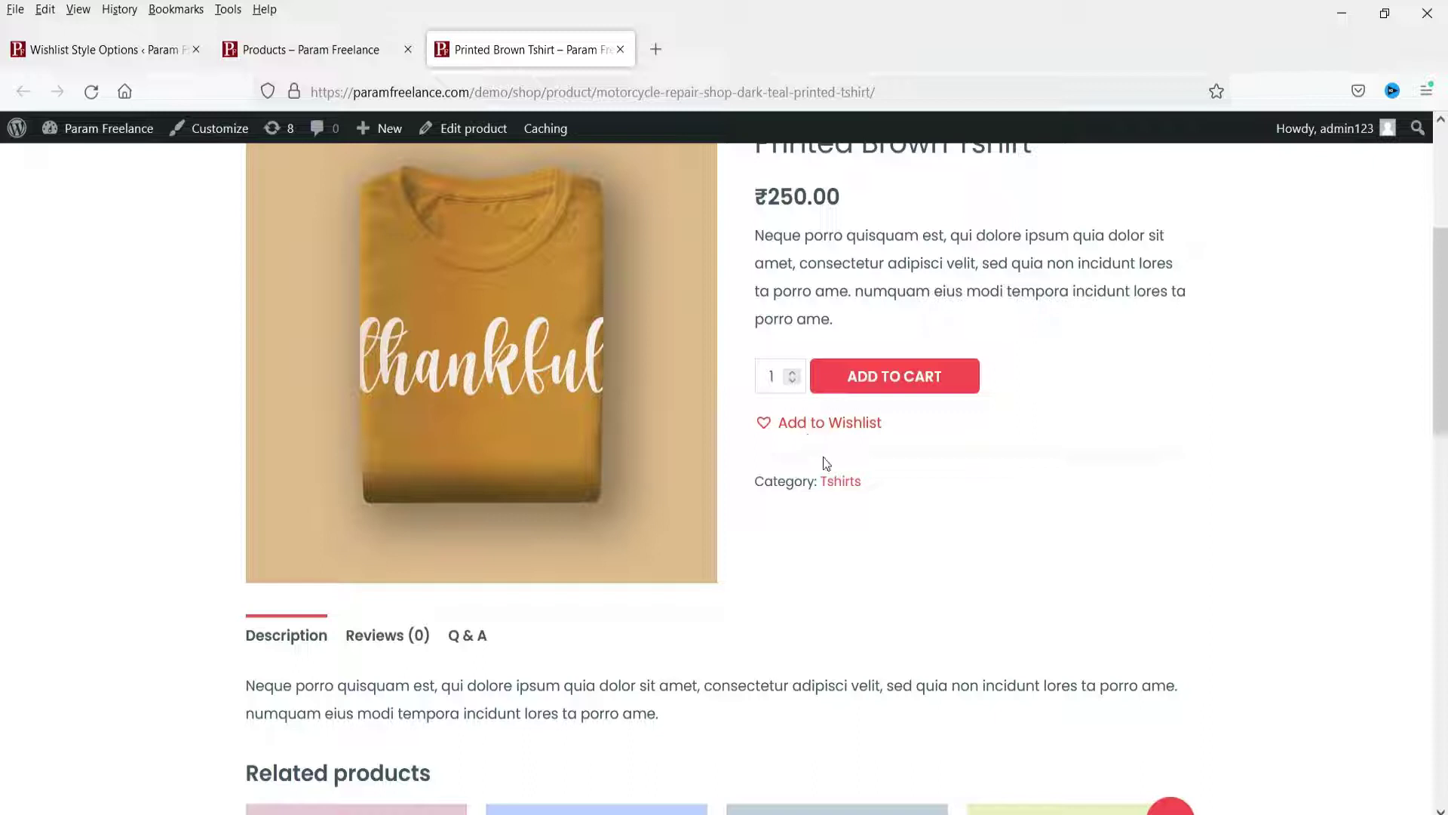
left_click(839, 427)
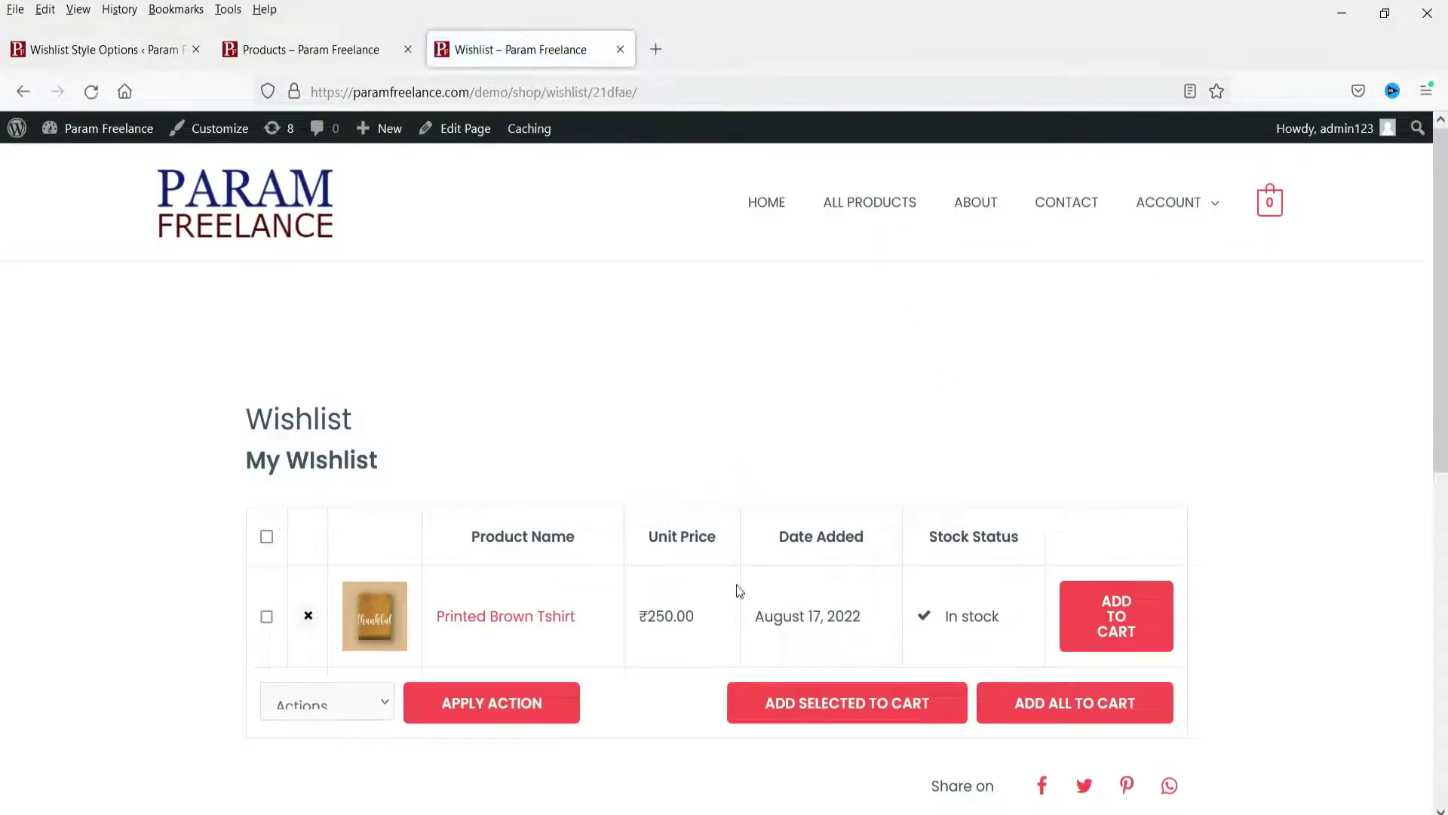
left_click(311, 53)
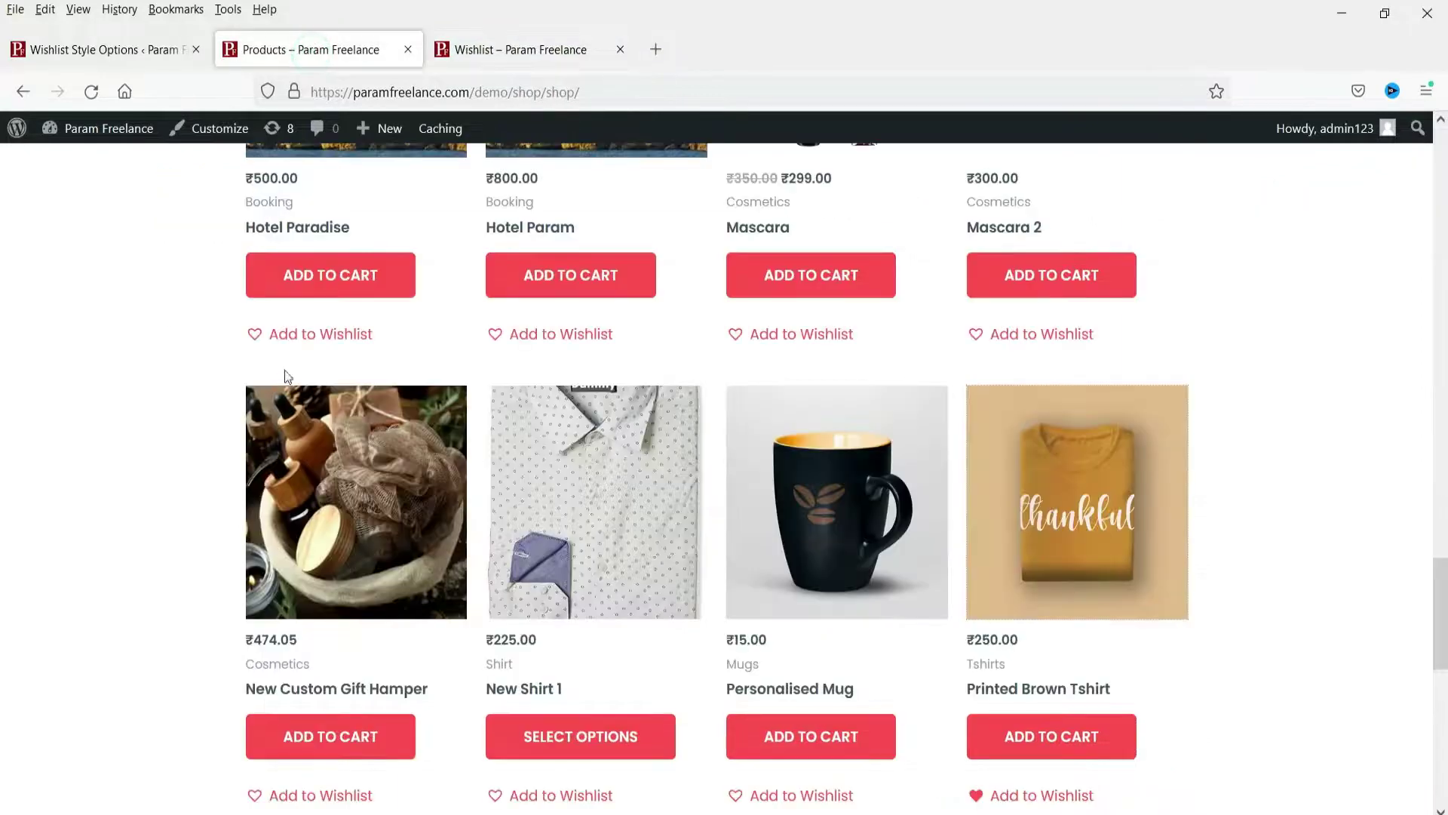
Add External Hard Drive and Eye Liner to the wishlist from the shop, then switch to the Wishlist tab.
scroll(284, 369, "up", 10)
scroll(1044, 269, "up", 6)
scroll(1044, 269, "up", 6)
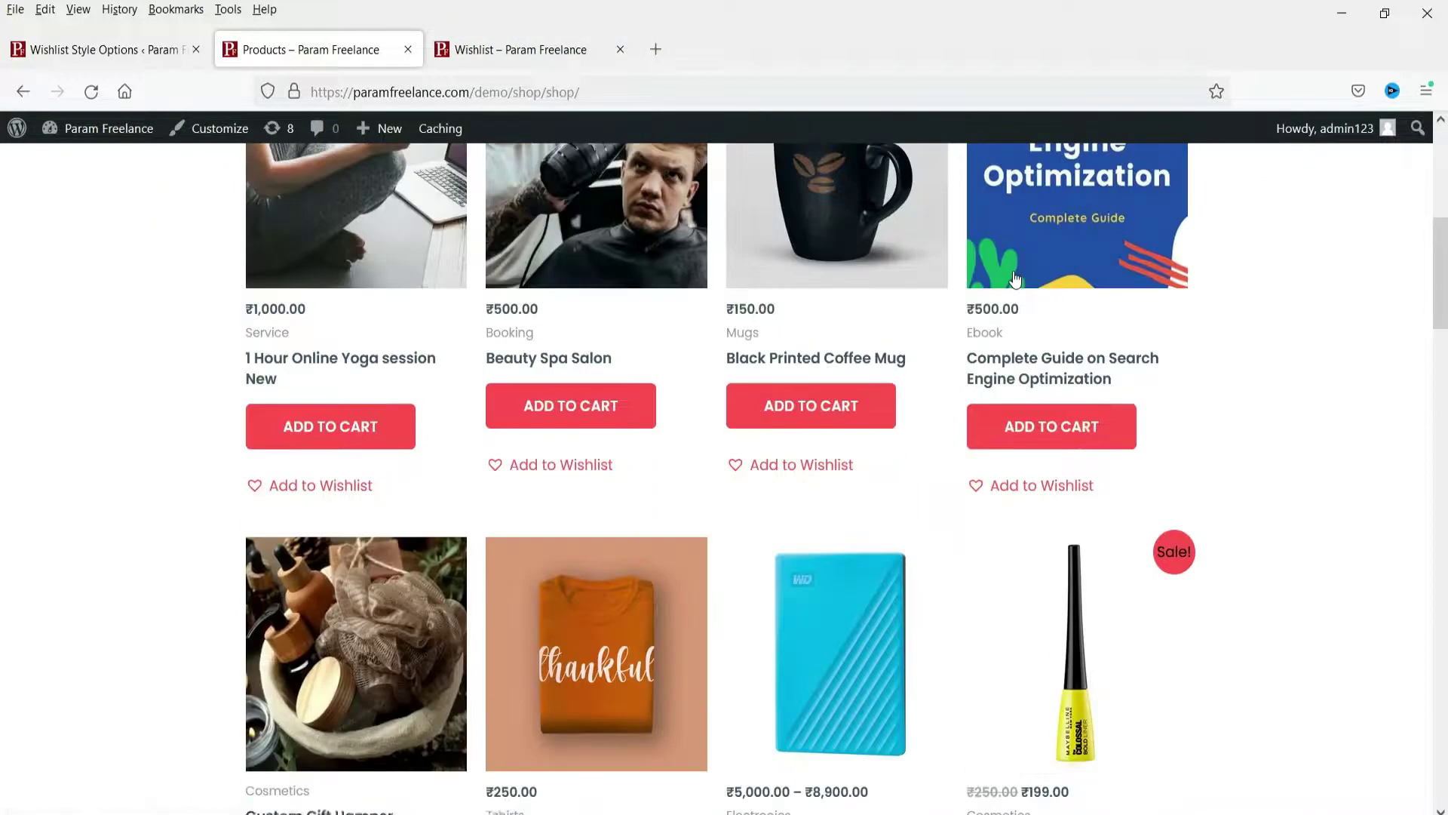
scroll(828, 489, "down", 5)
left_click(806, 528)
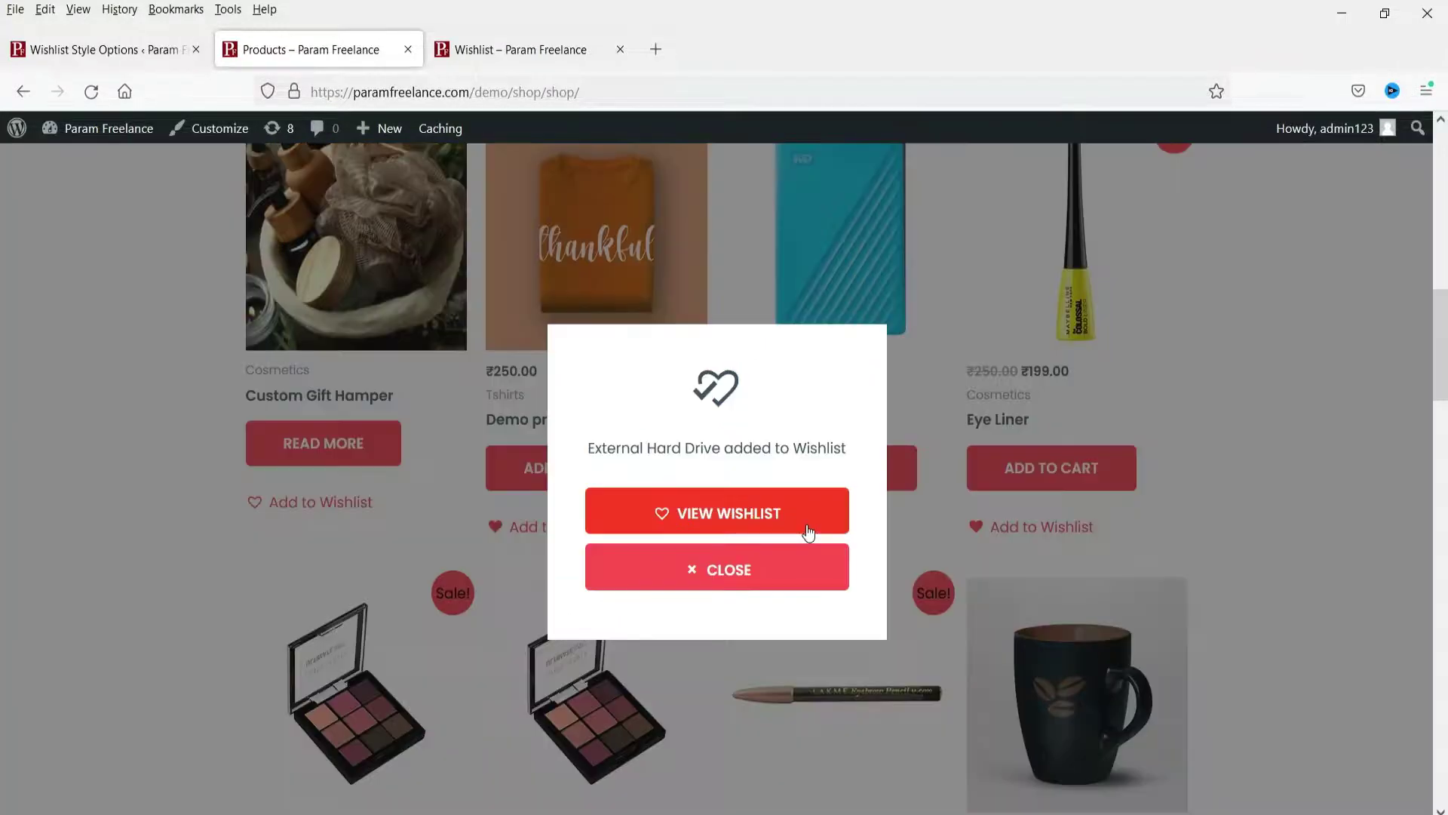
left_click(780, 567)
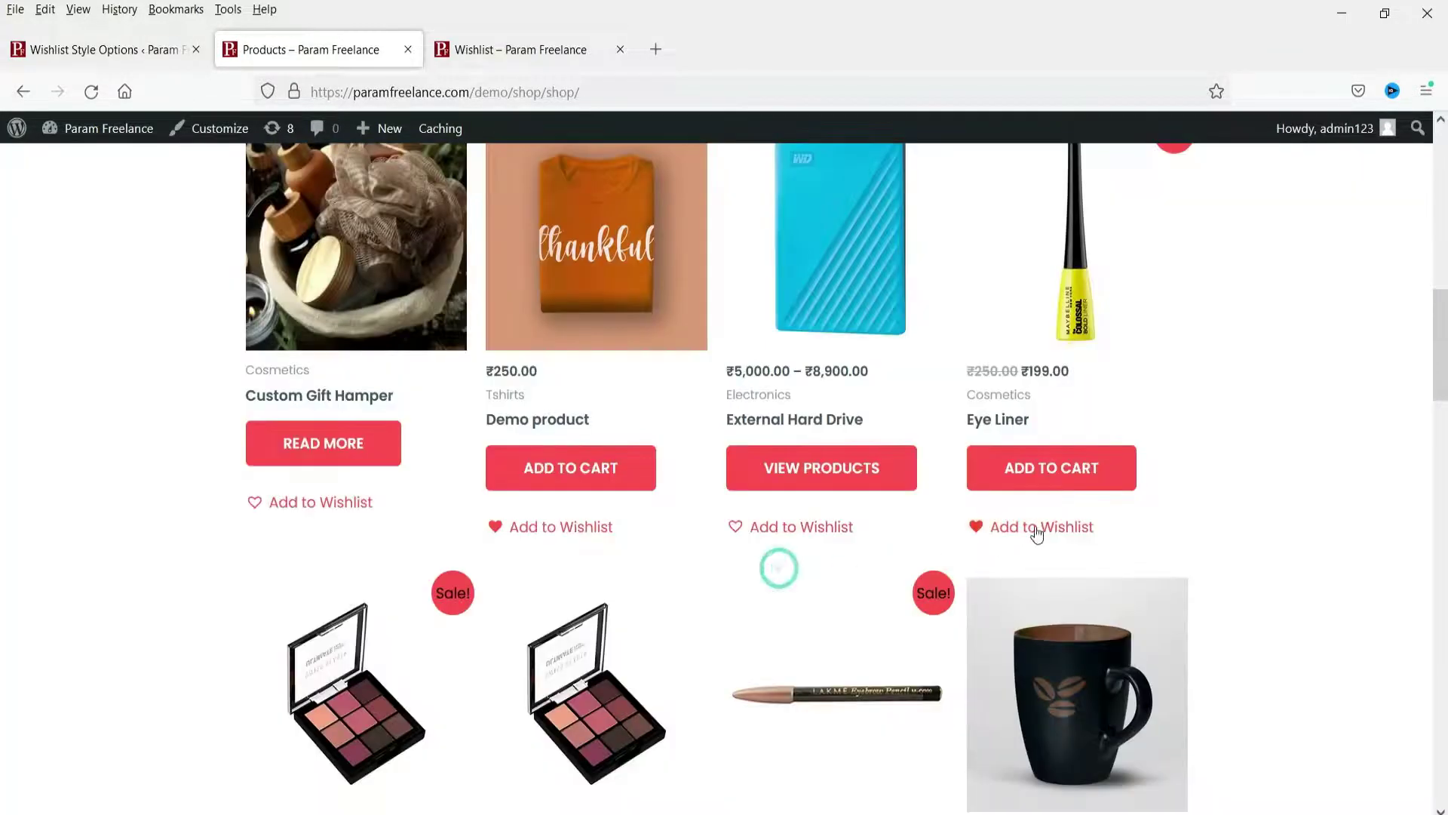
left_click(1035, 528)
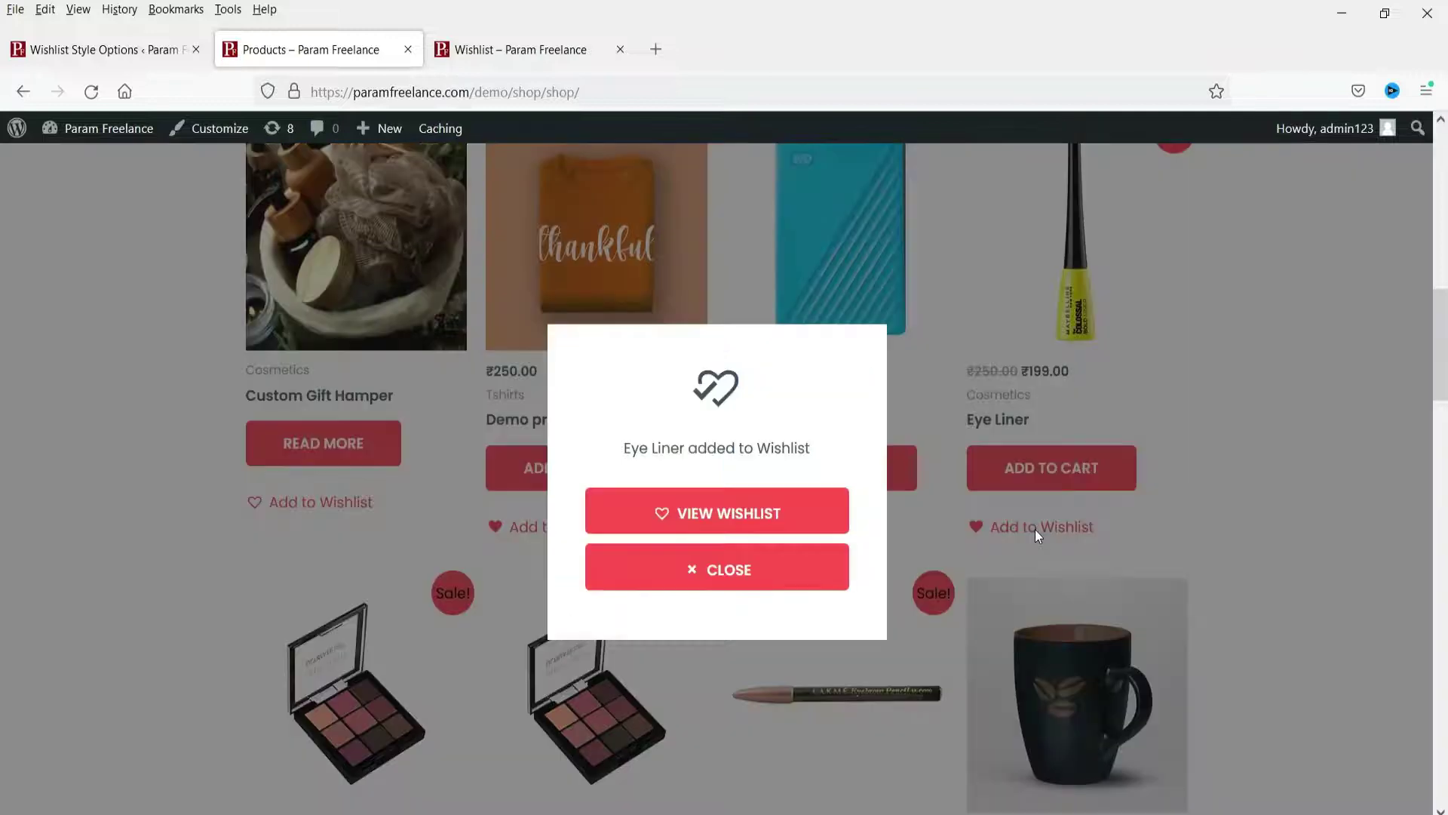
left_click(743, 579)
left_click(482, 45)
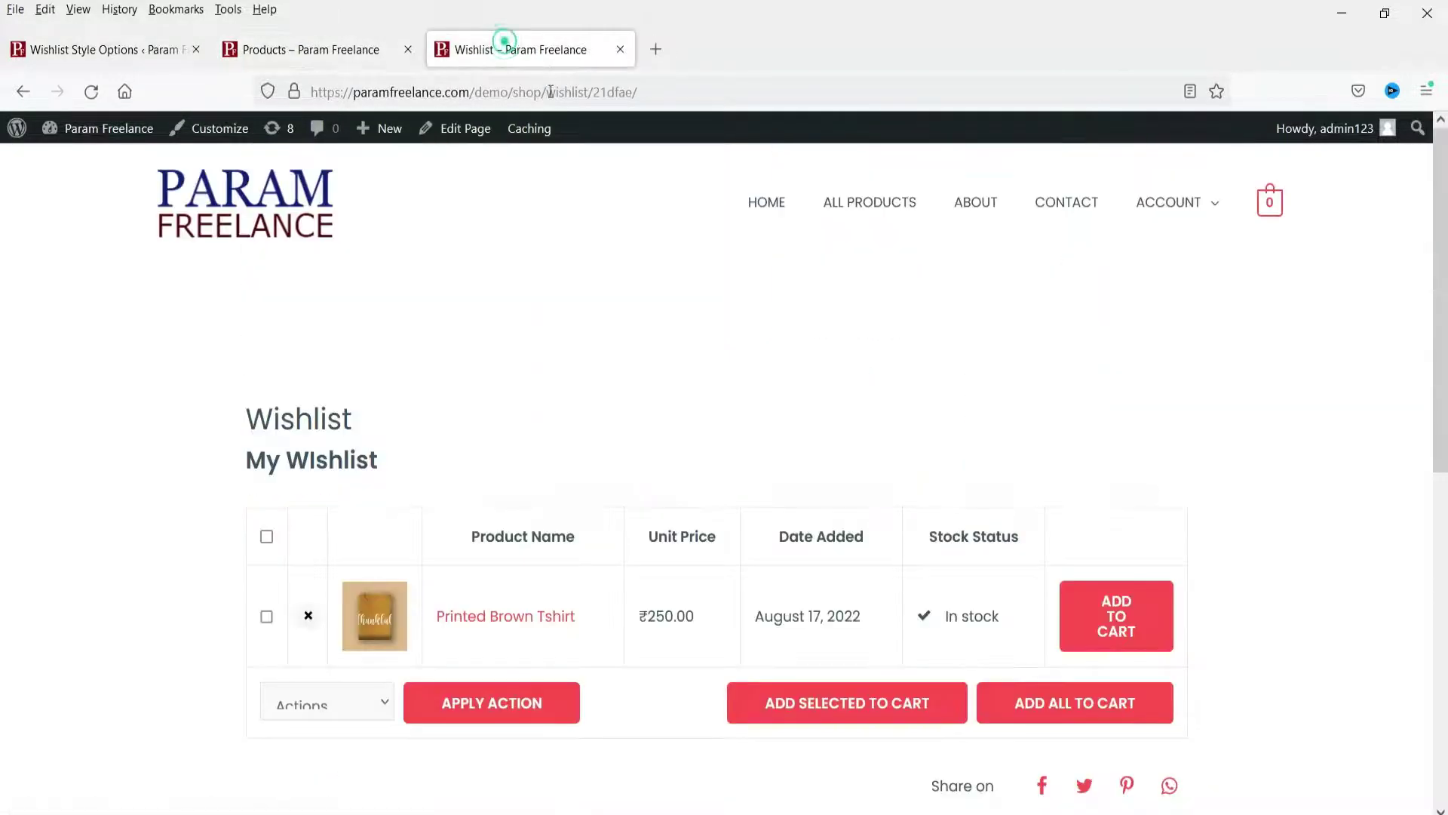
Reload the wishlist page and remove Eye Liner from the wishlist.
left_click(91, 92)
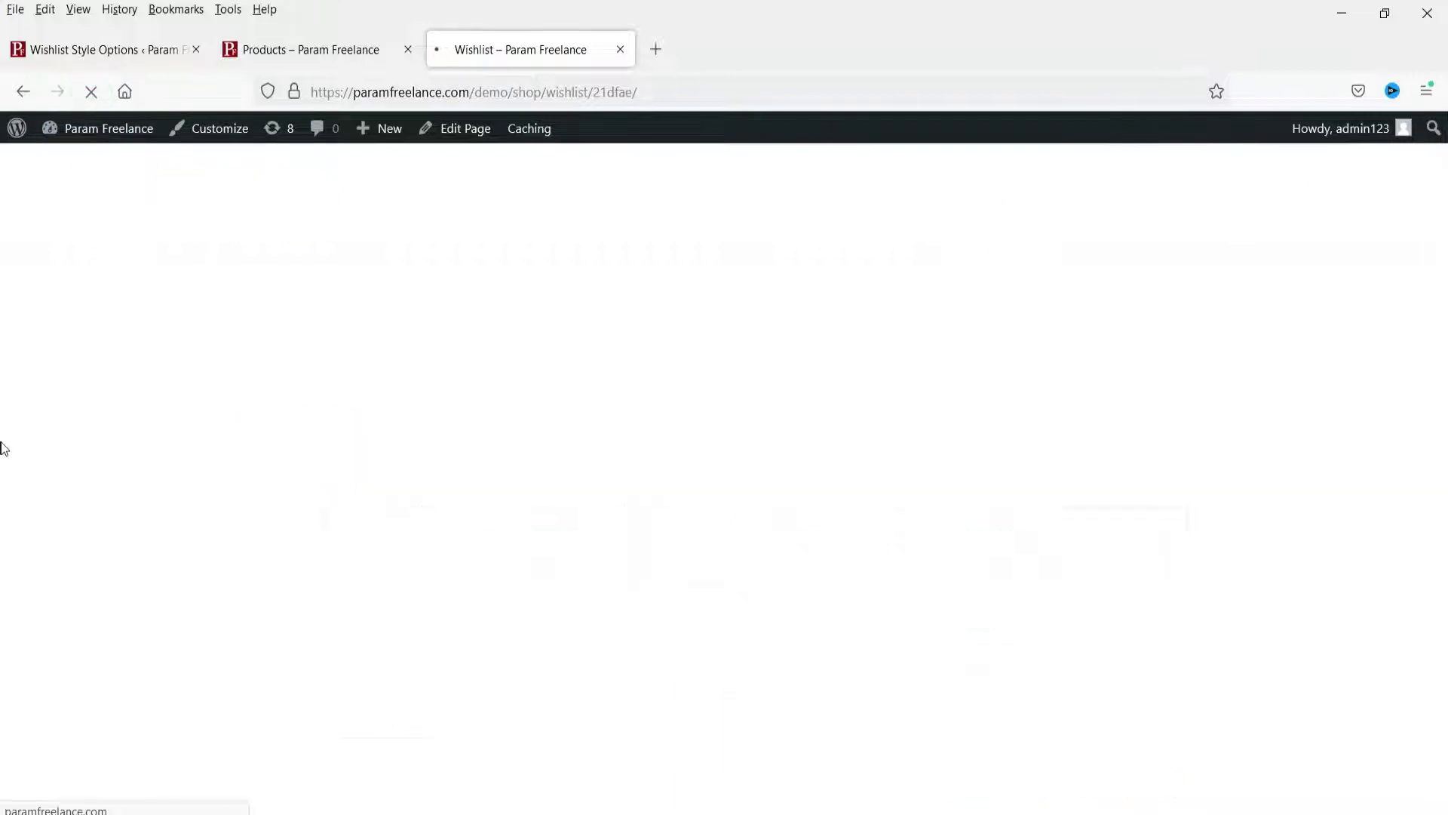
scroll(119, 423, "down", 4)
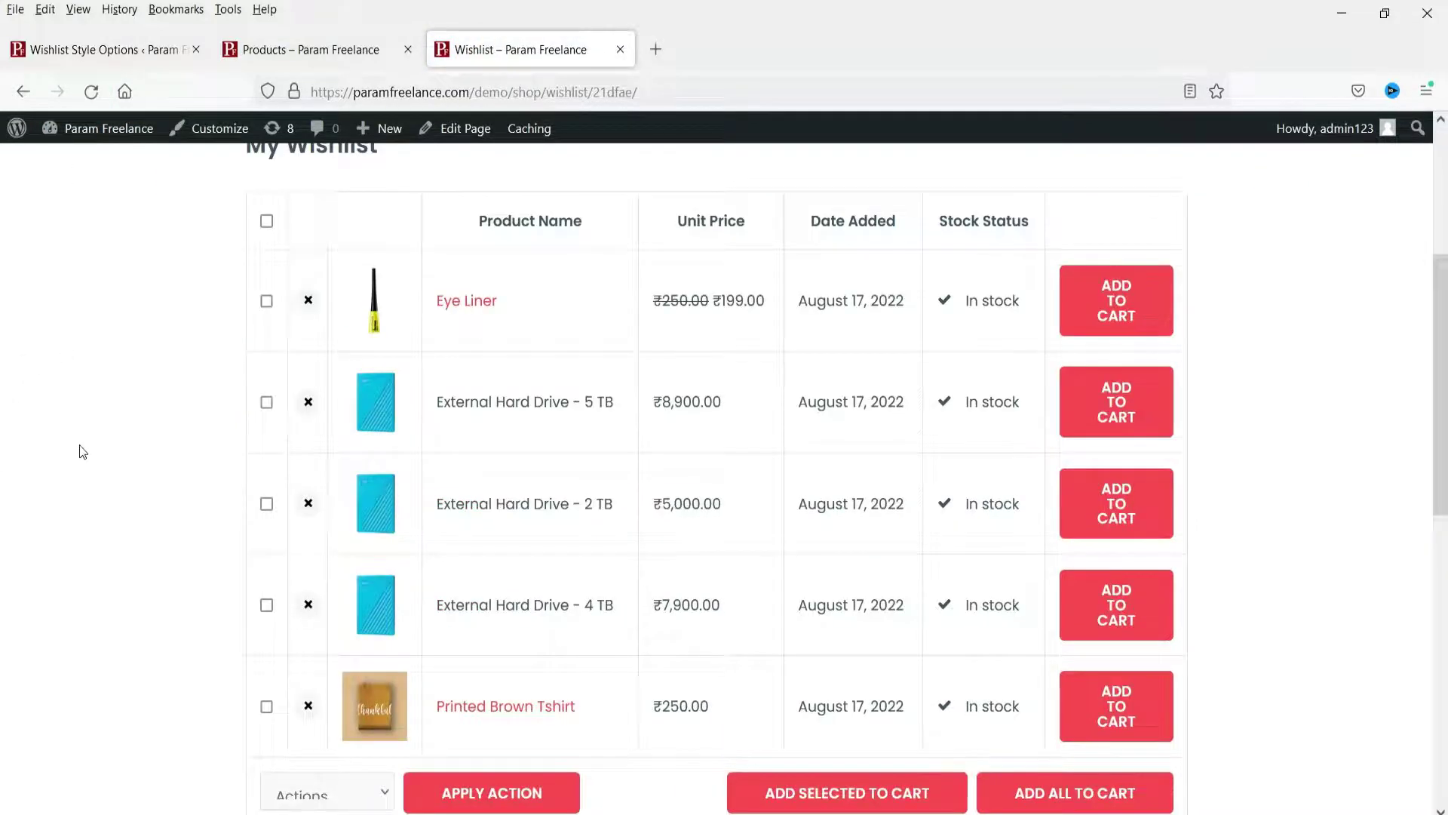
scroll(94, 350, "down", 4)
scroll(98, 353, "up", 4)
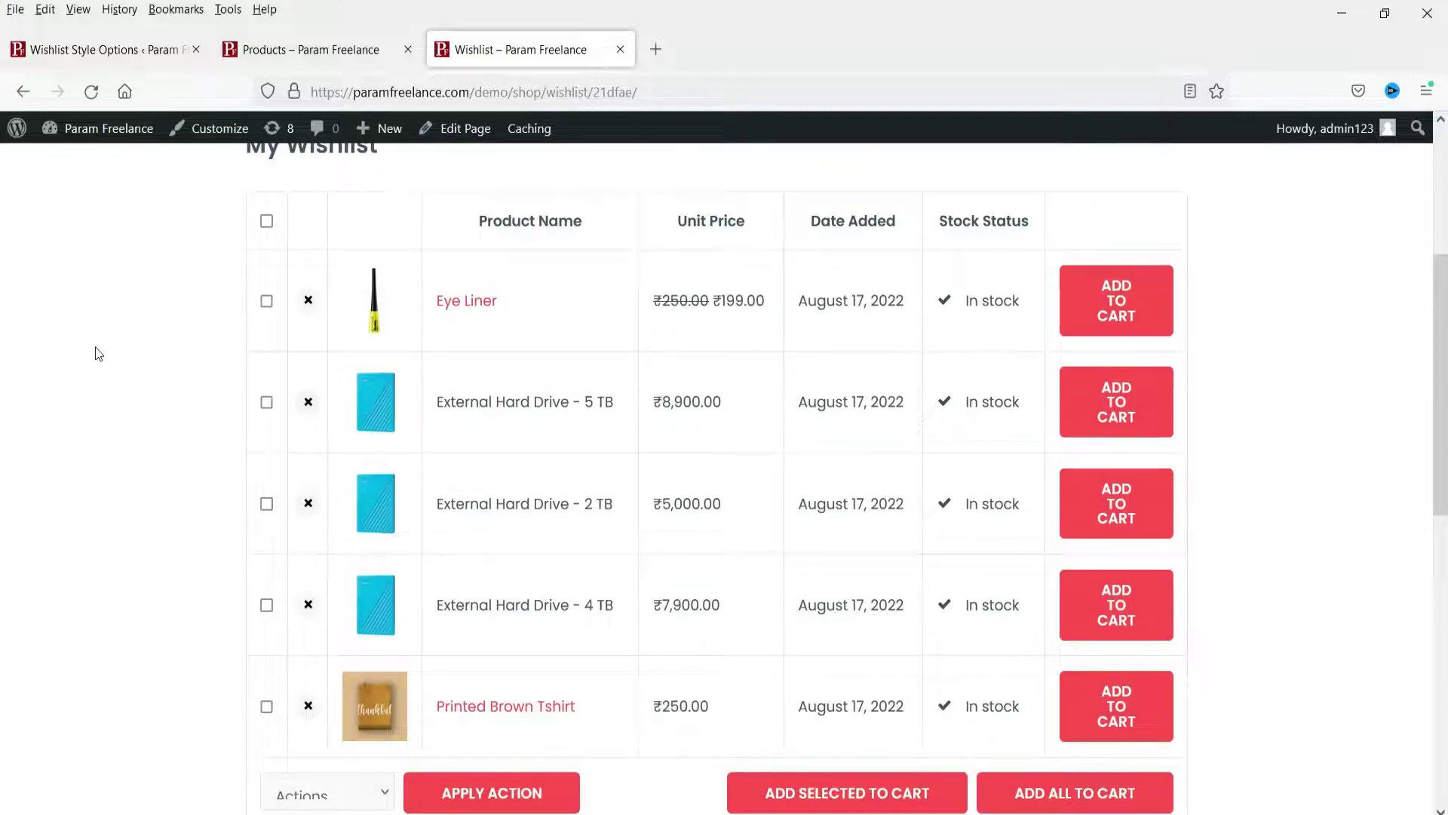
left_click(308, 300)
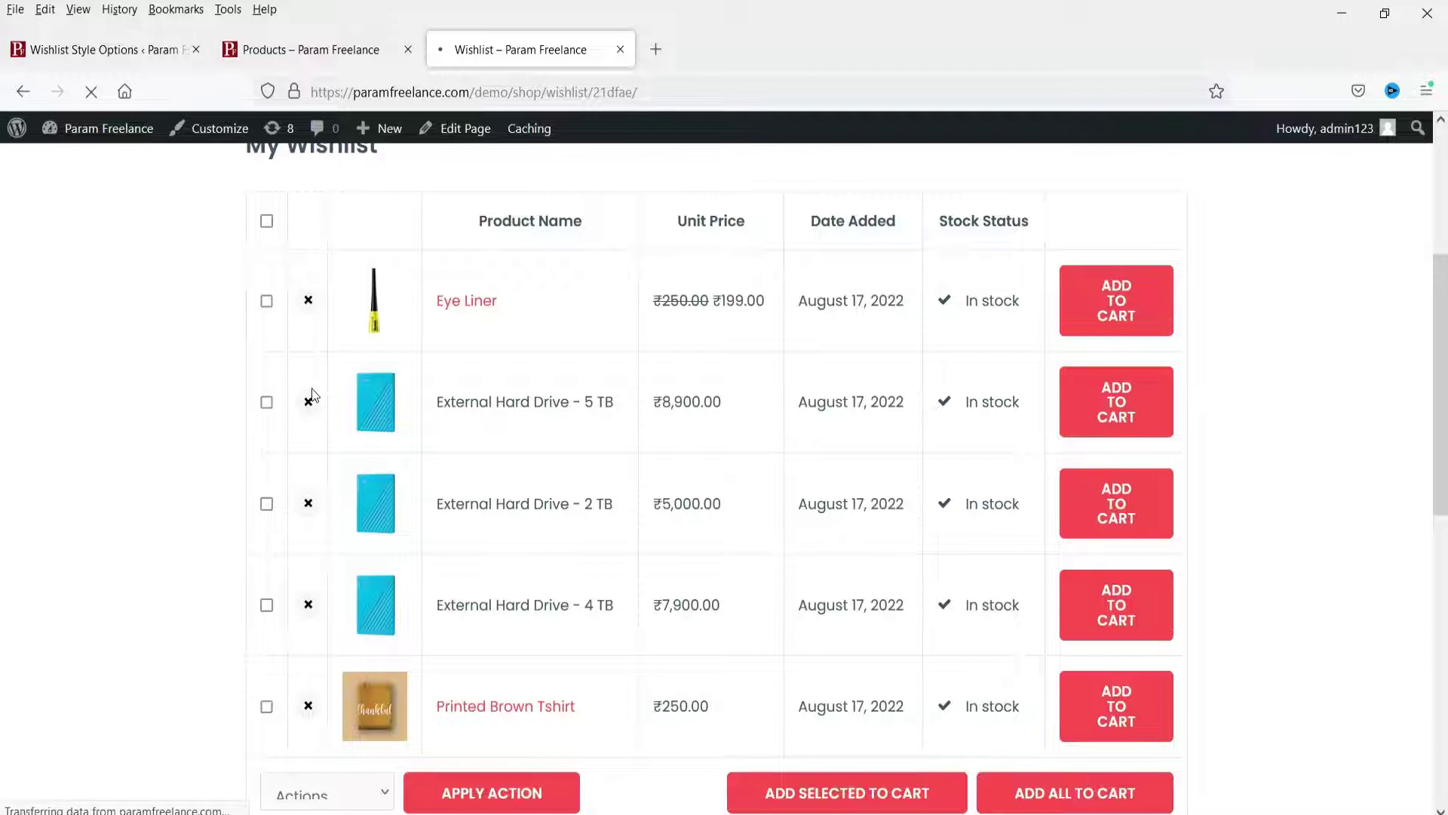
Move Printed Brown Tshirt to the cart, then open and dismiss the bulk Actions list.
scroll(355, 371, "down", 4)
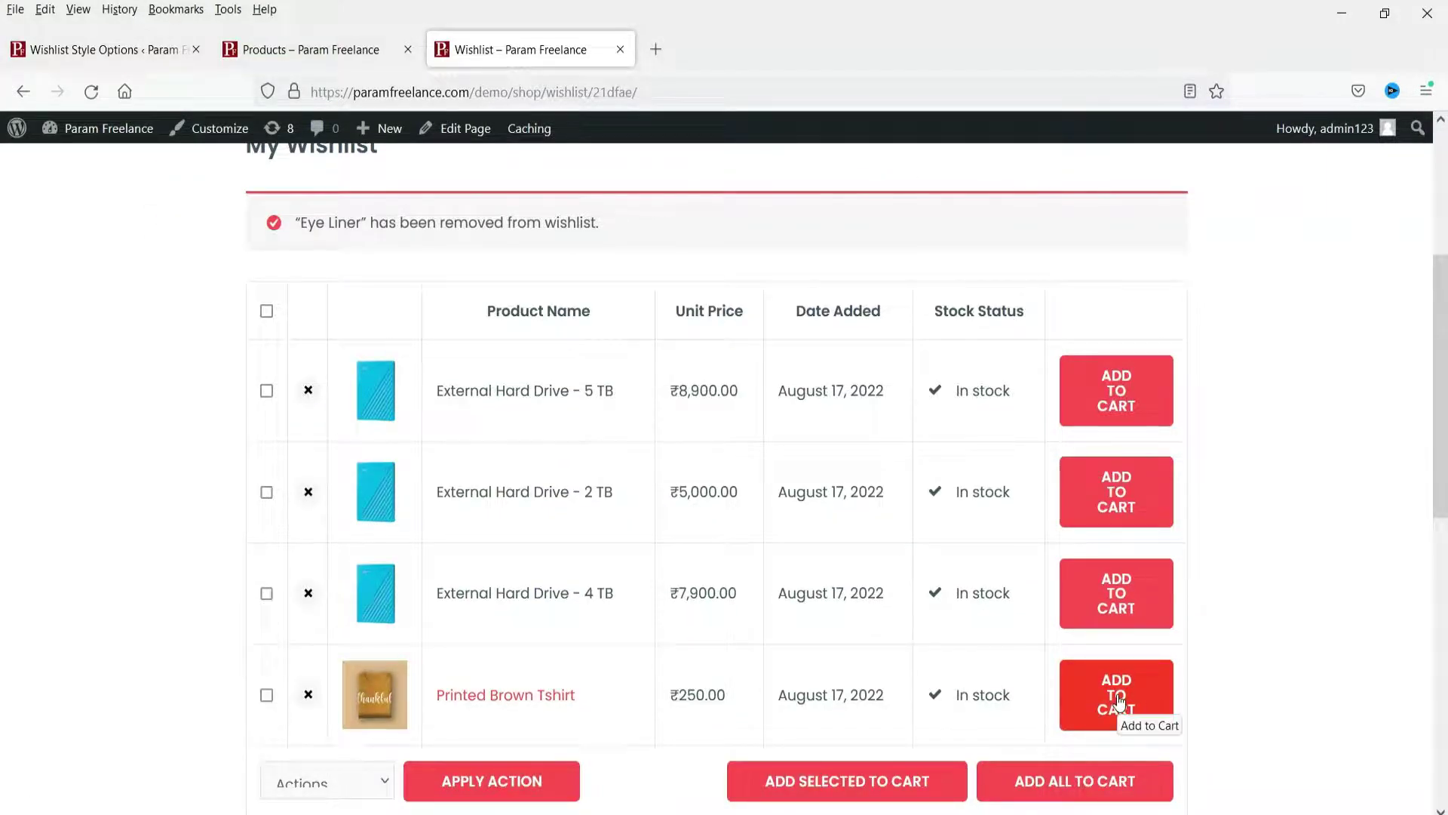
left_click(1120, 703)
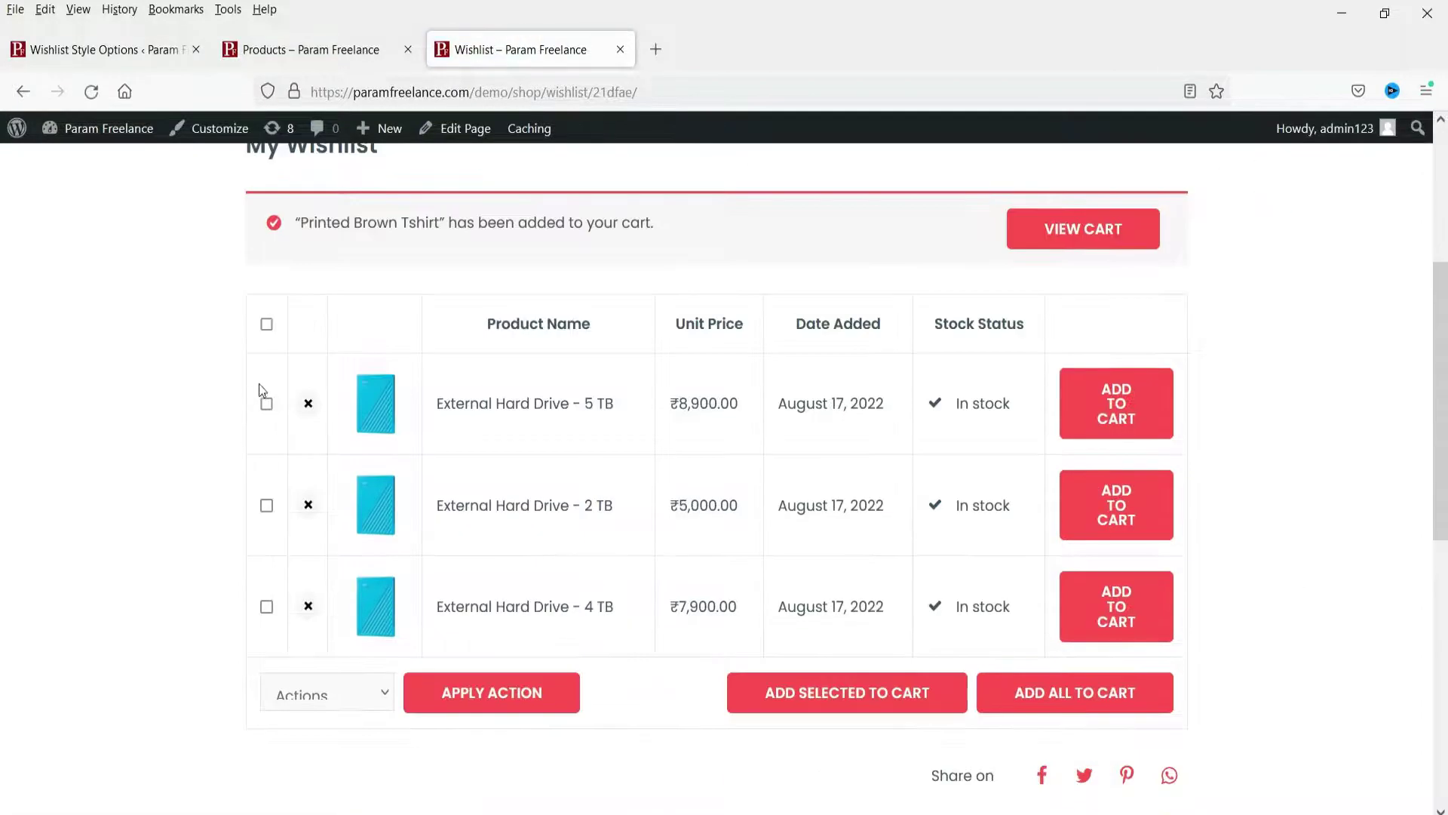
scroll(1000, 413, "down", 5)
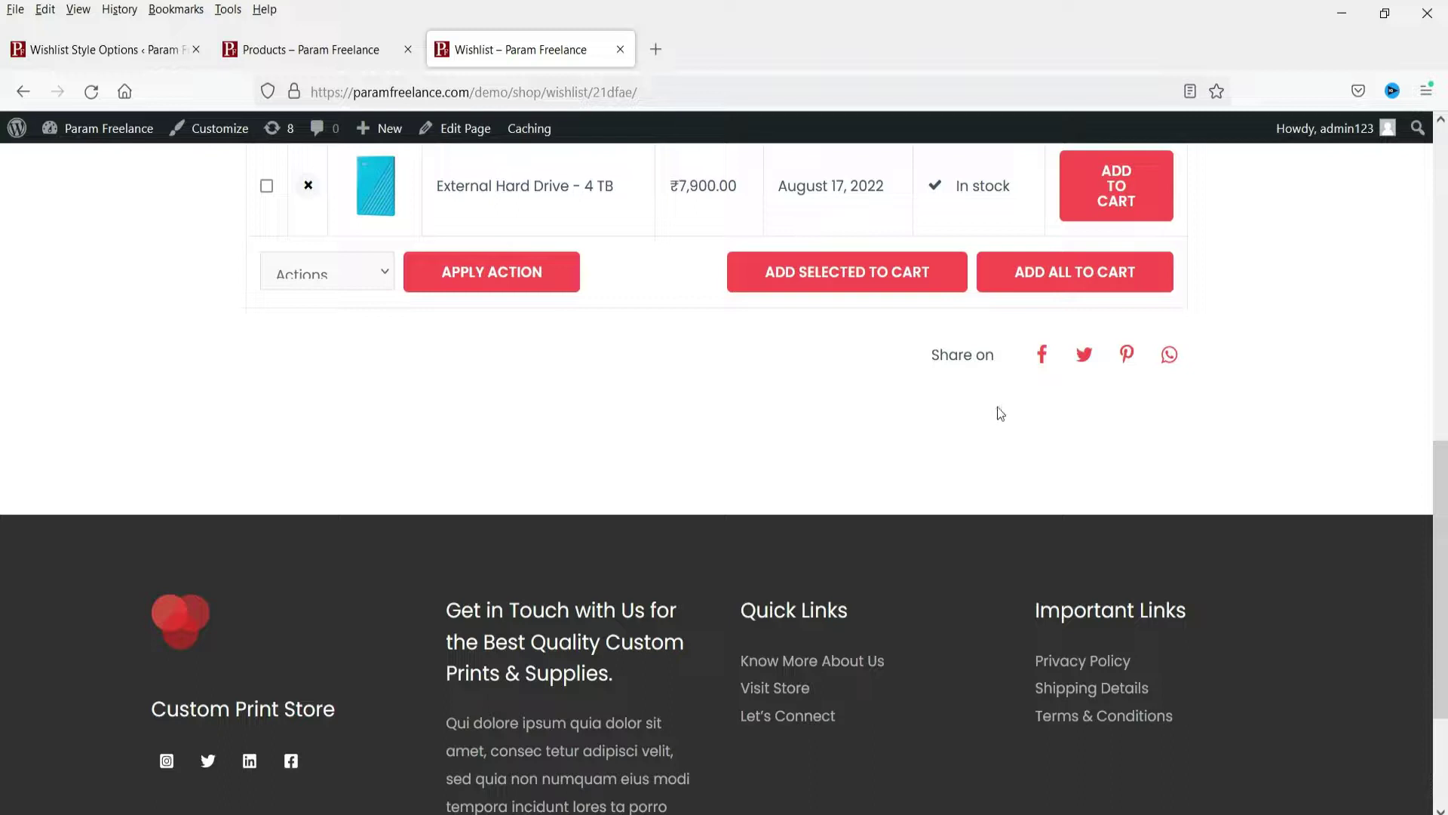
scroll(873, 433, "up", 5)
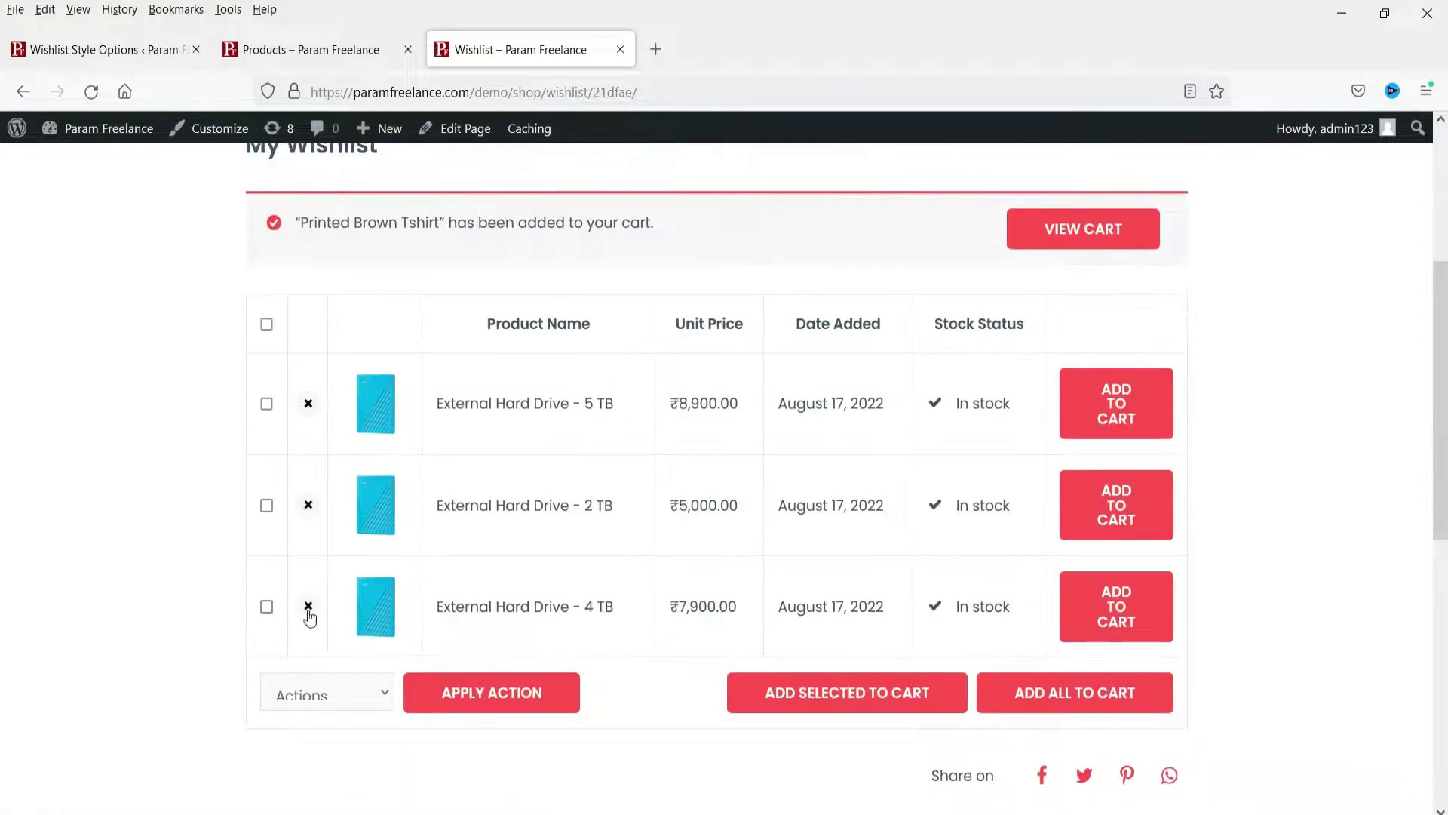
left_click(362, 706)
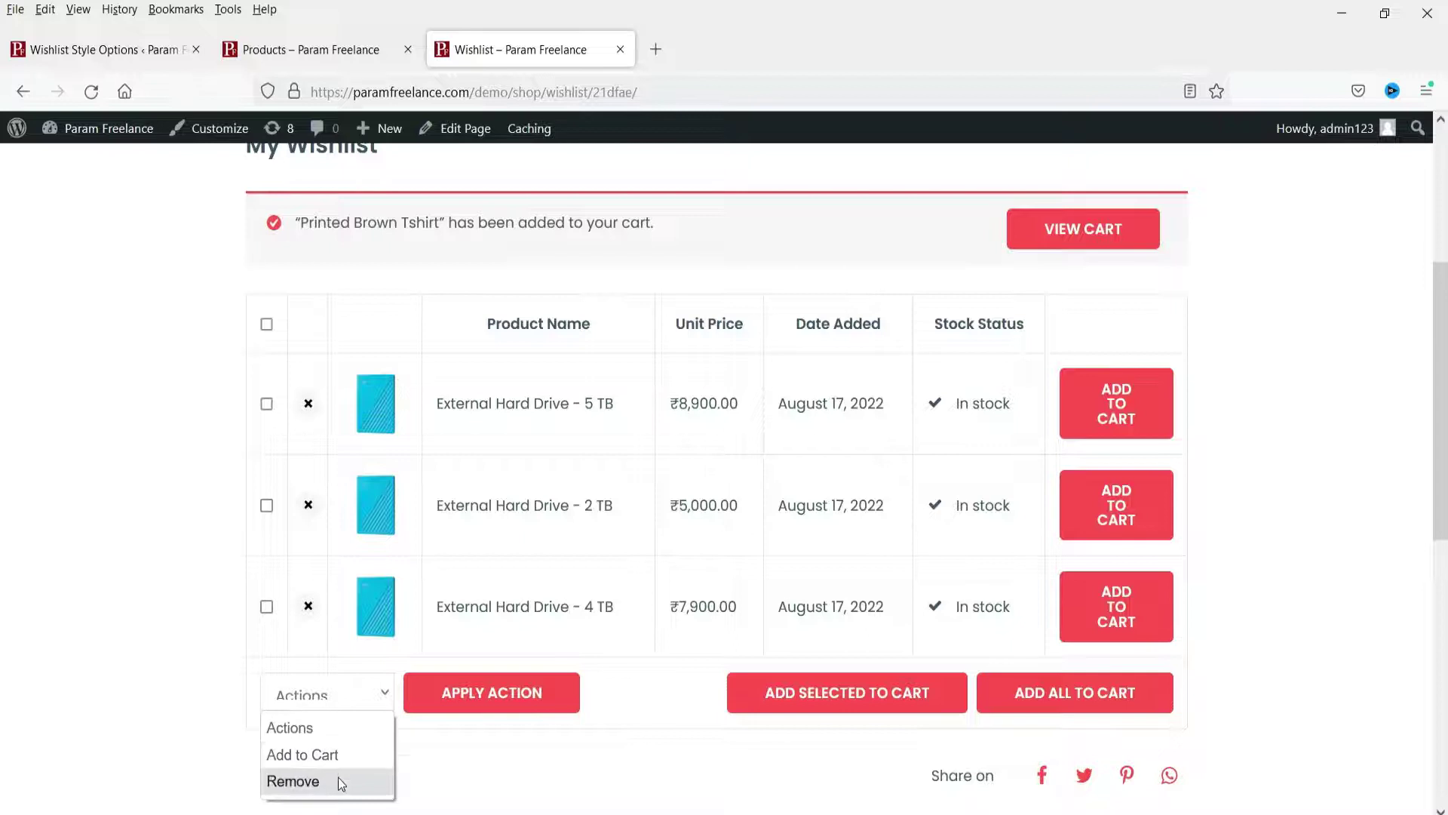
left_click(82, 586)
scroll(62, 558, "up", 5)
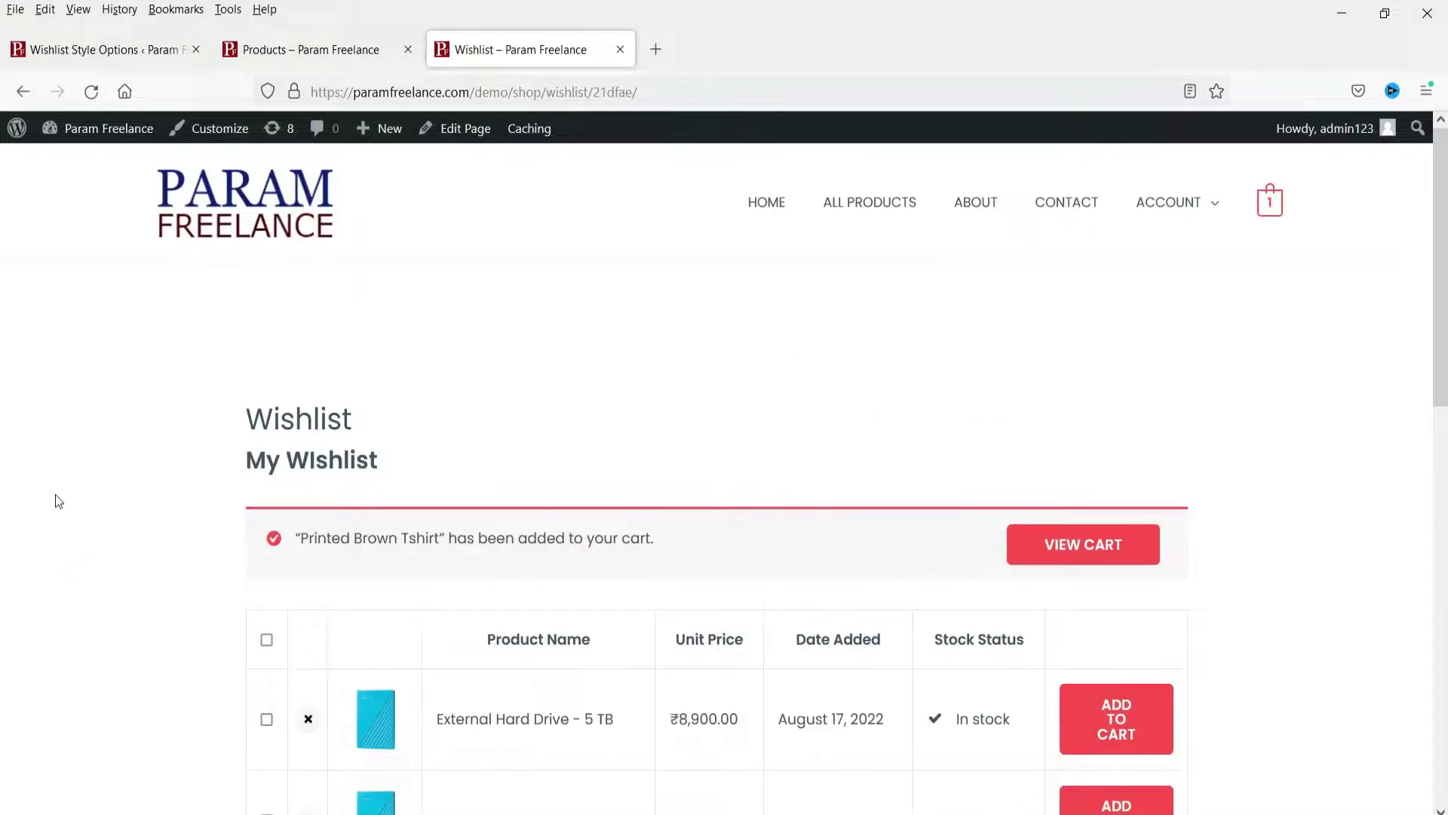
Back on the Wishlist Style Options page, switch Template Custom CSS on and then off again.
left_click(106, 49)
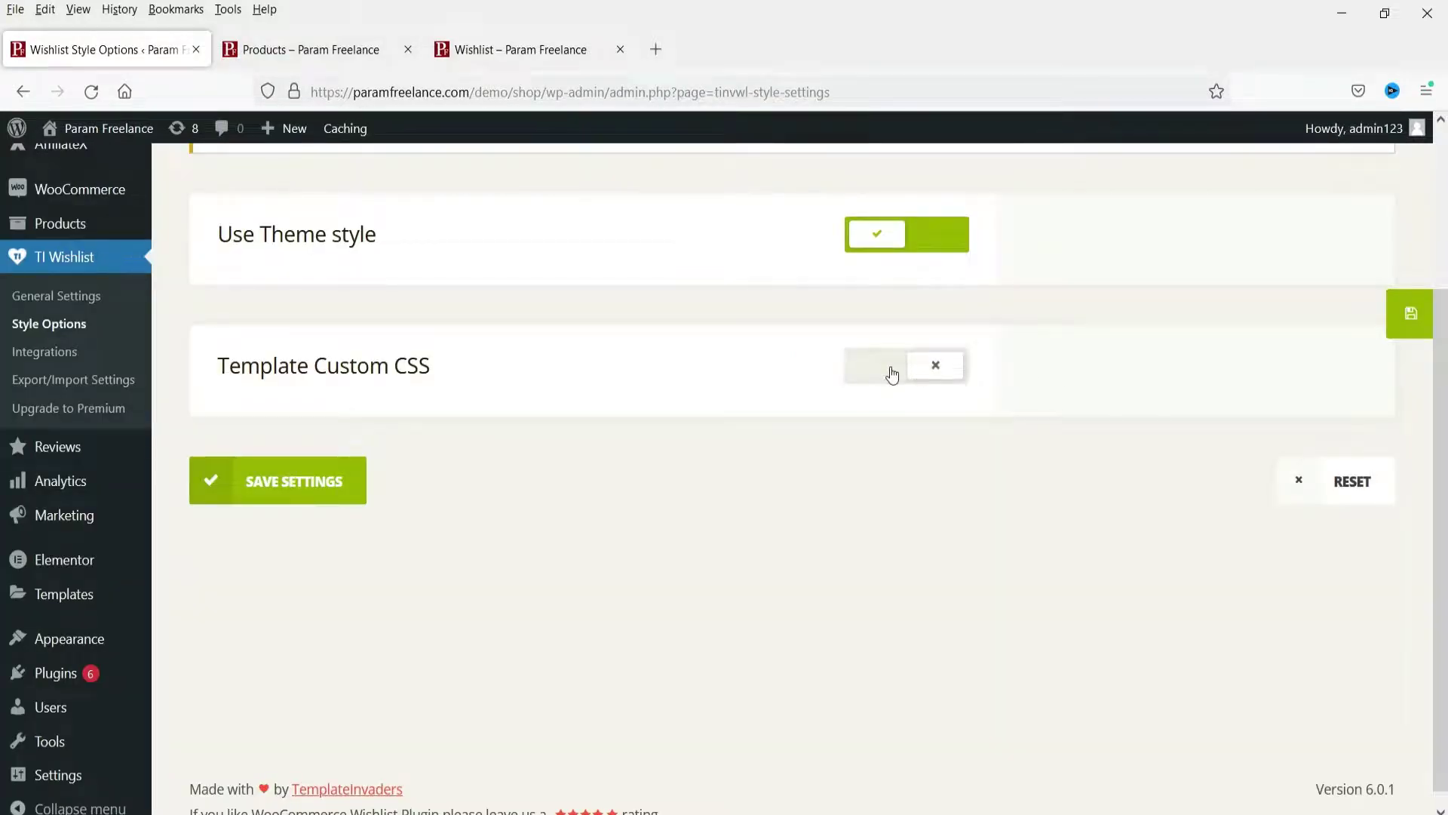
left_click(892, 375)
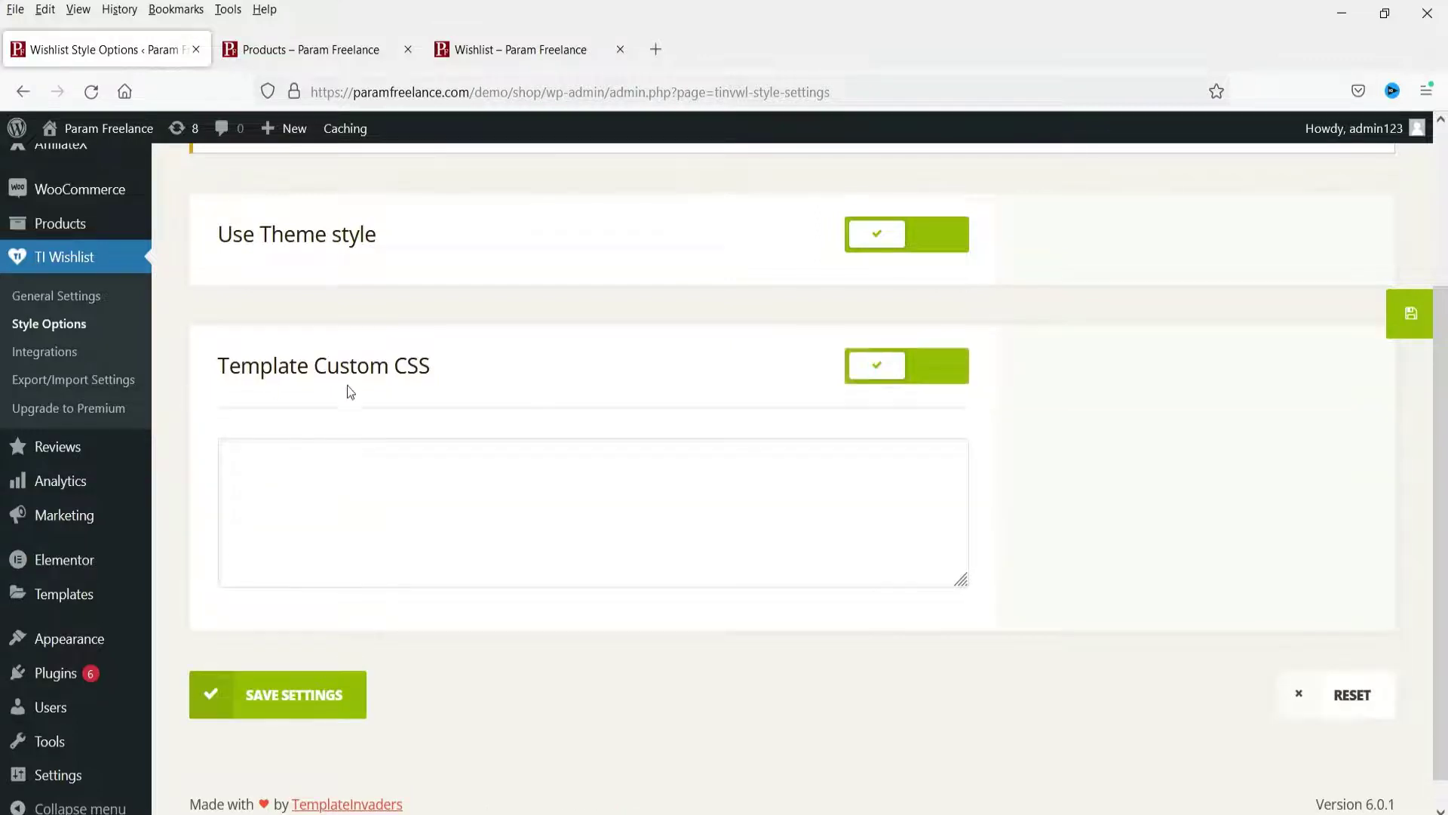
scroll(1201, 401, "down", 1)
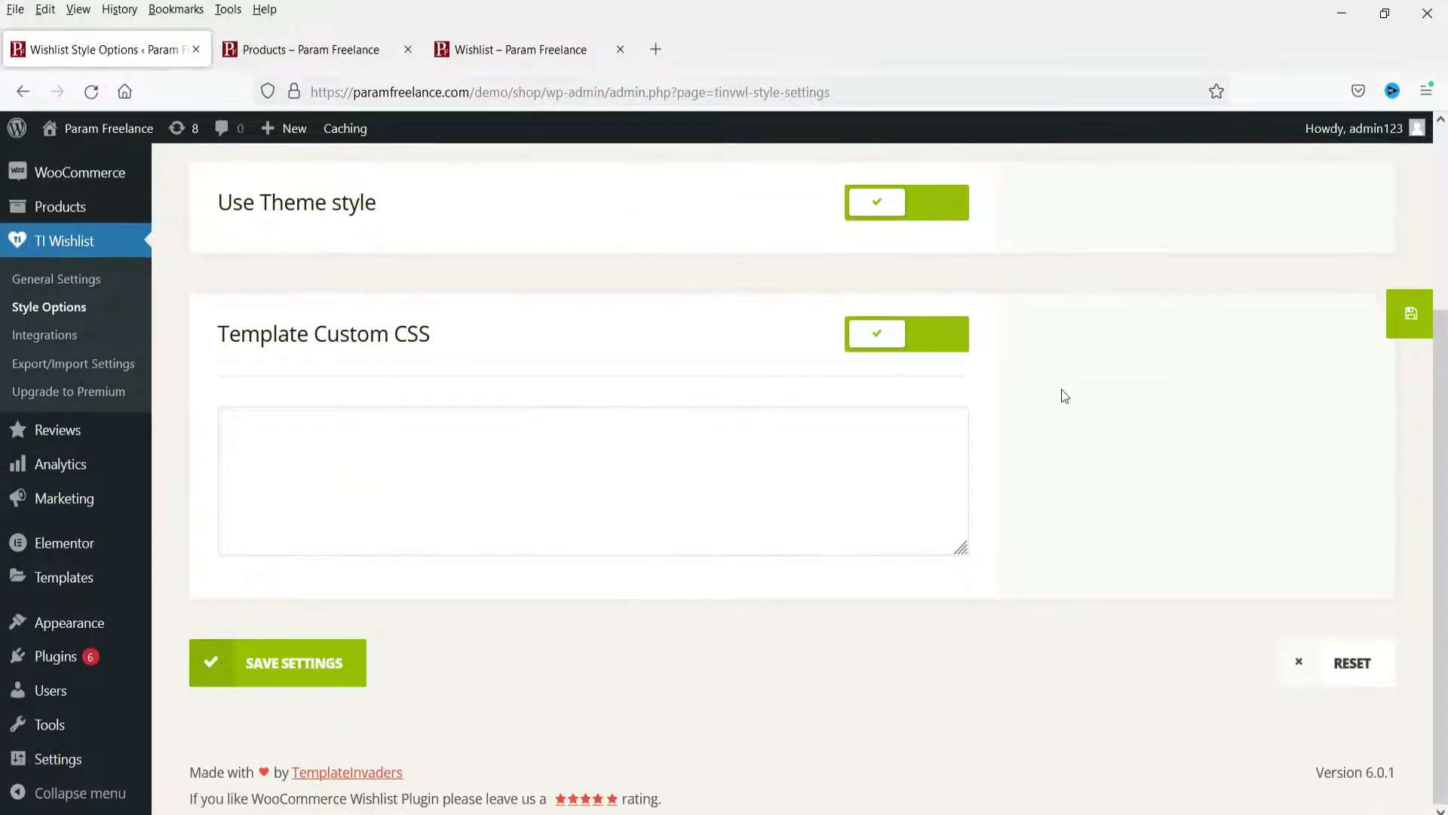
scroll(1064, 395, "up", 4)
left_click(895, 577)
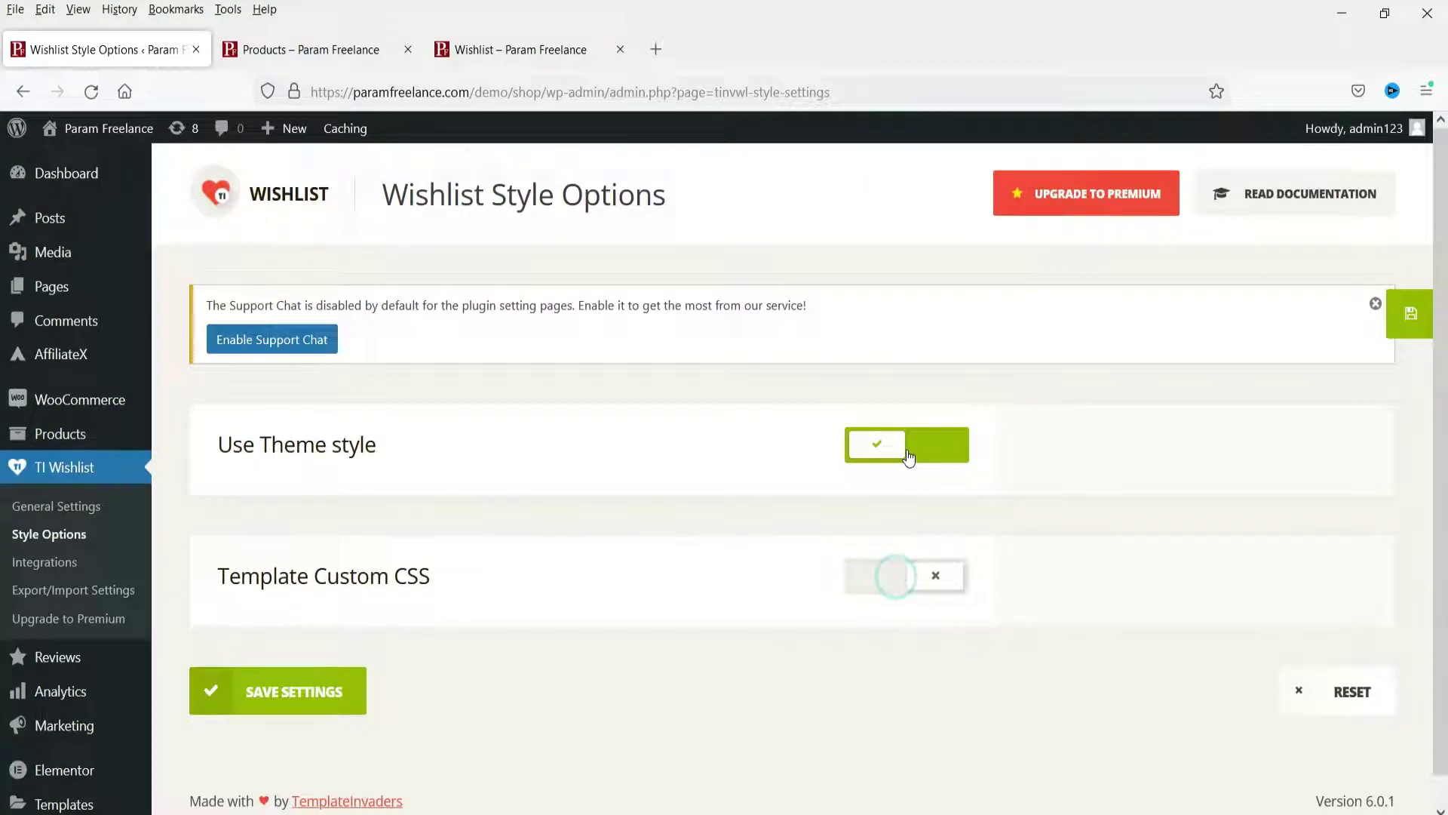
Turn off Use Theme style and review the revealed Template Options for text, buttons and table colours.
left_click(907, 448)
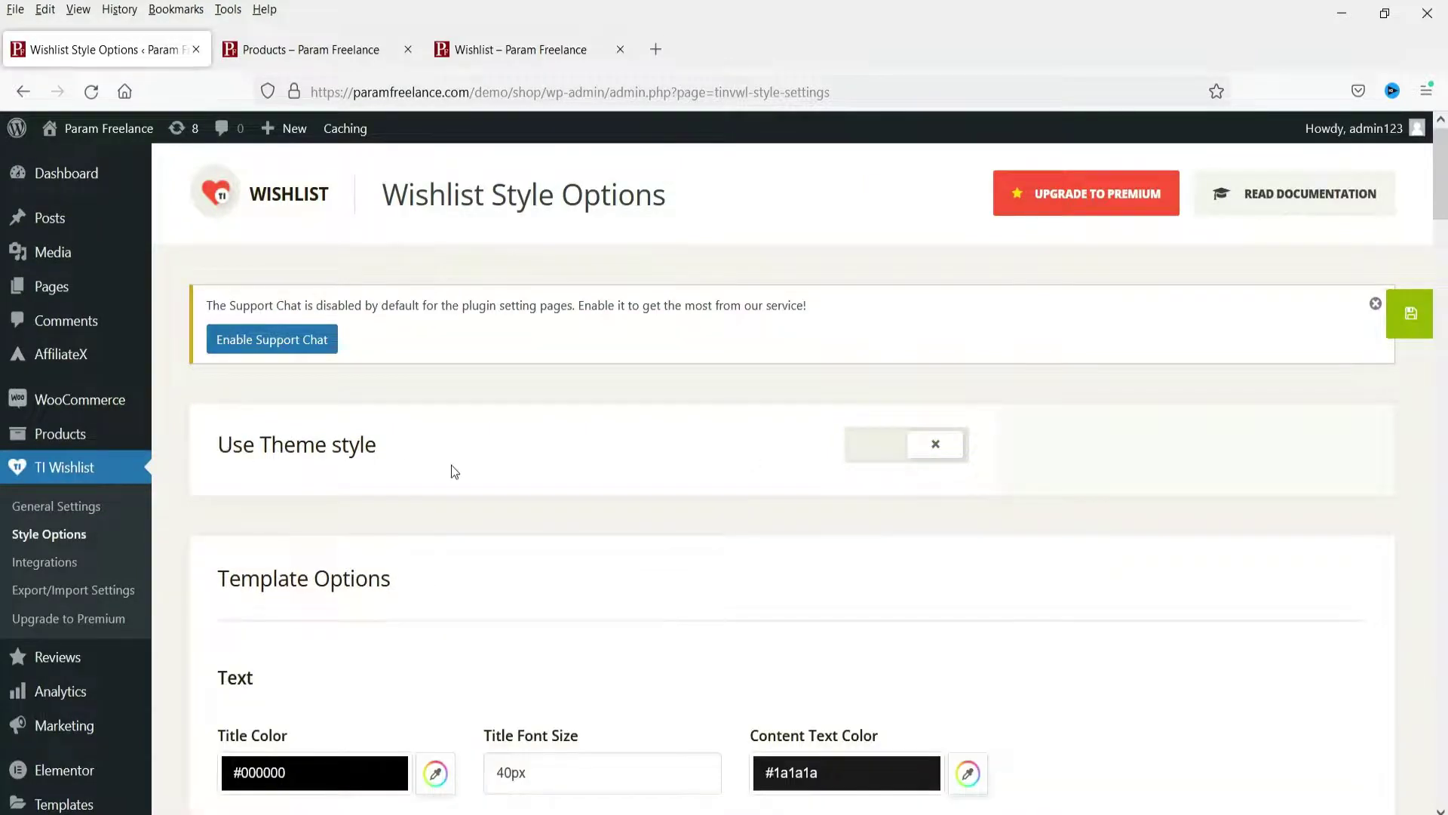
scroll(1044, 423, "down", 3)
scroll(767, 411, "down", 3)
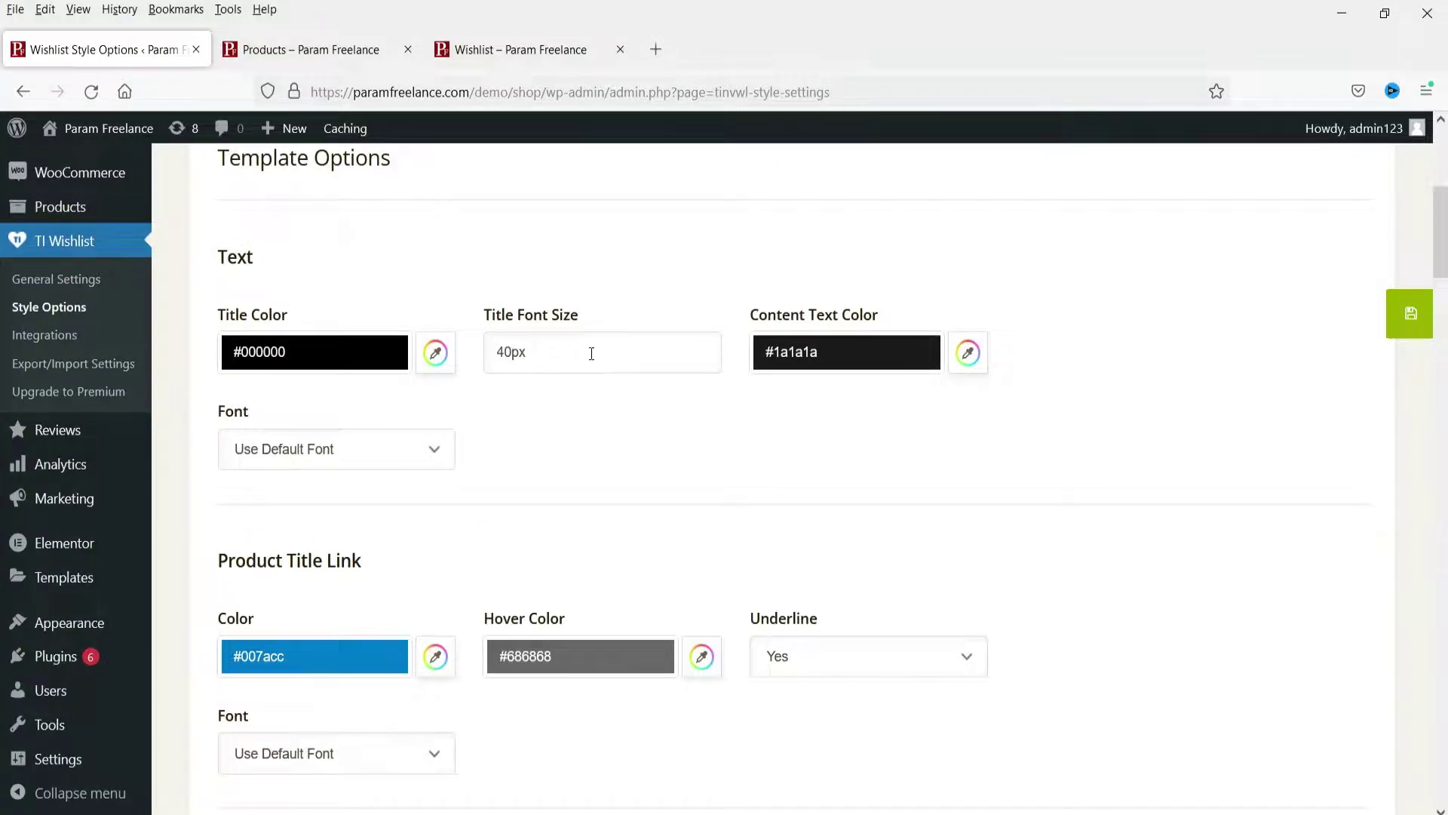
scroll(592, 353, "down", 14)
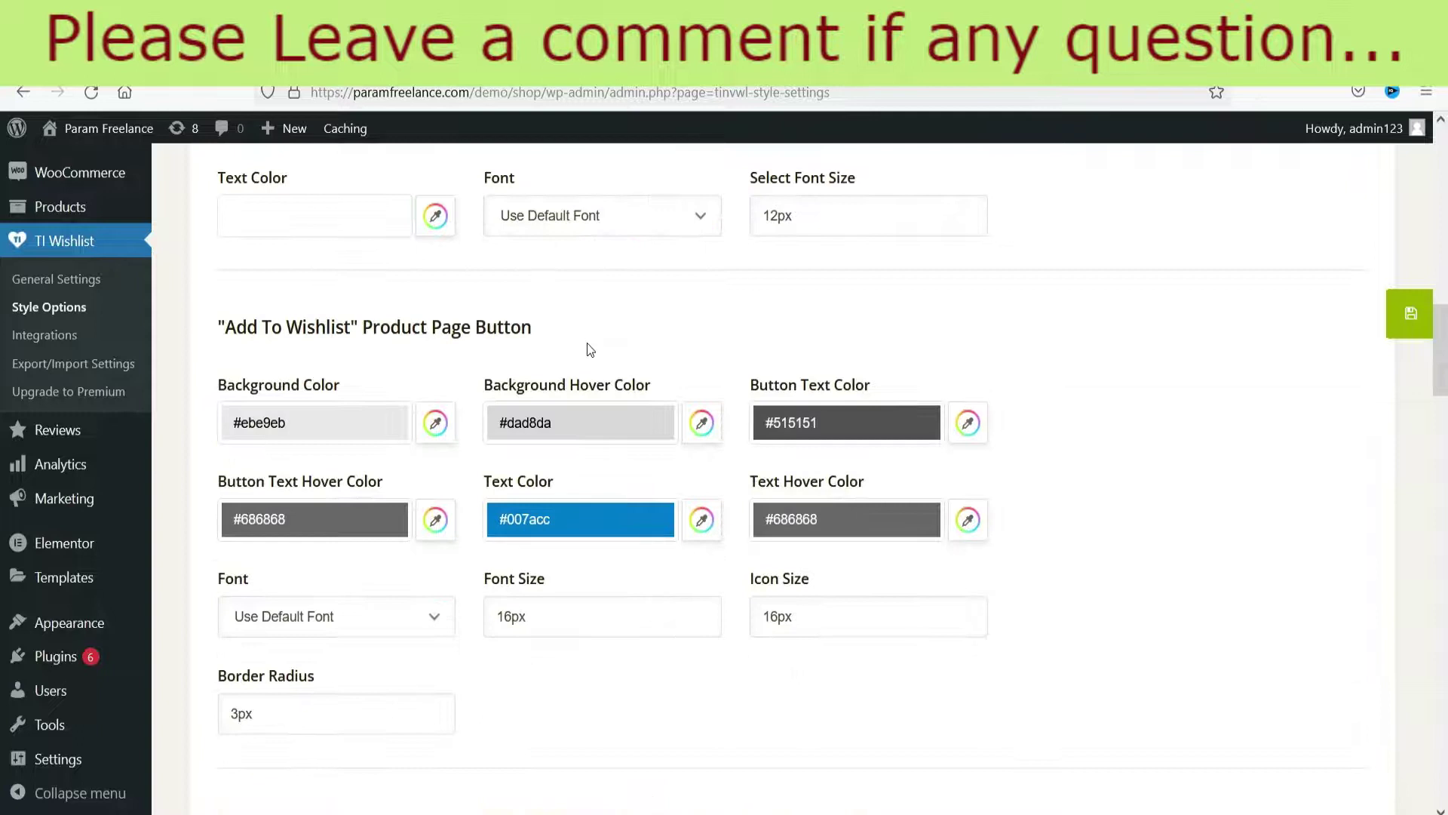
scroll(1207, 354, "down", 6)
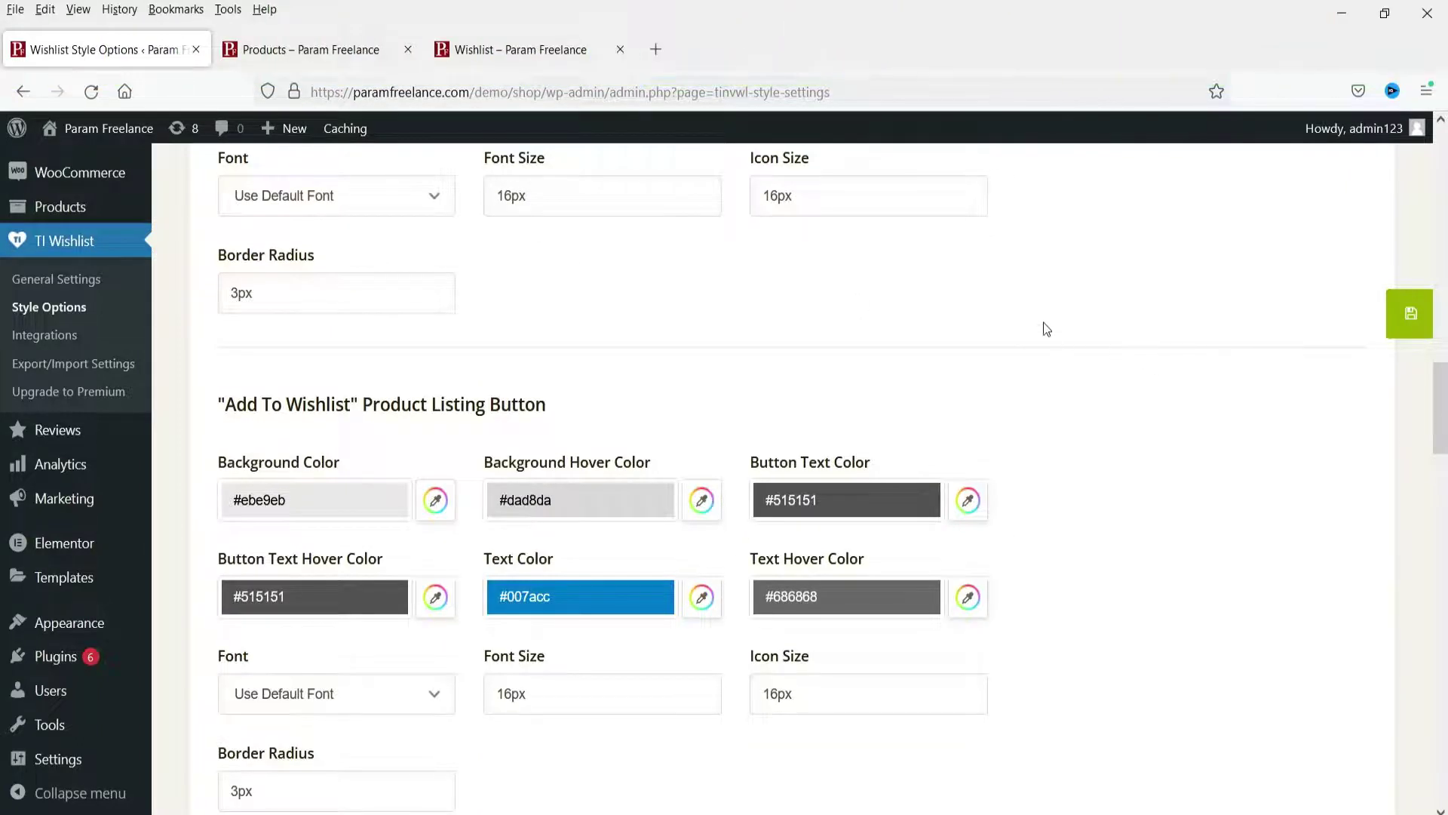
scroll(1038, 327, "down", 3)
scroll(336, 285, "down", 14)
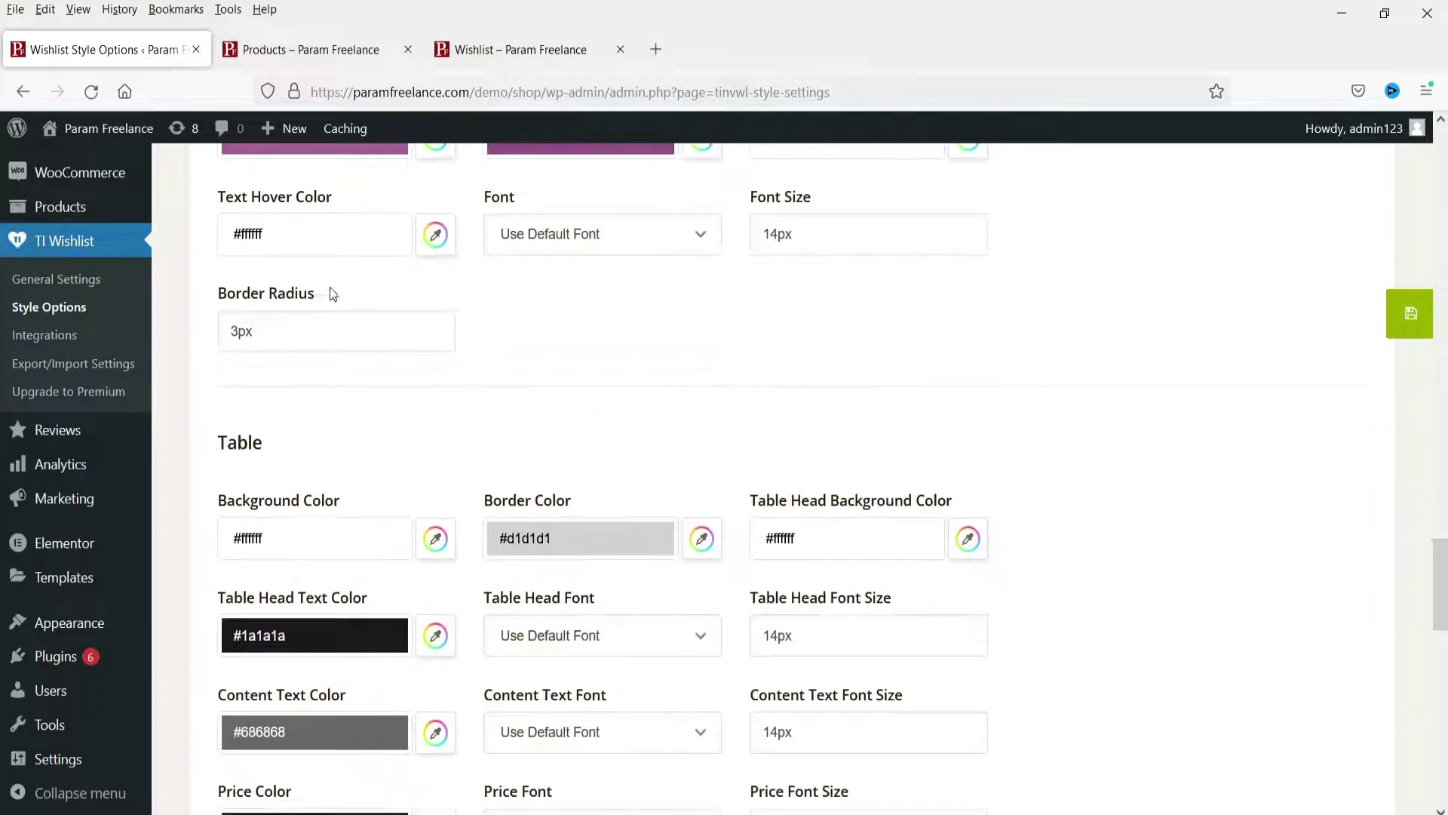
scroll(961, 383, "up", 20)
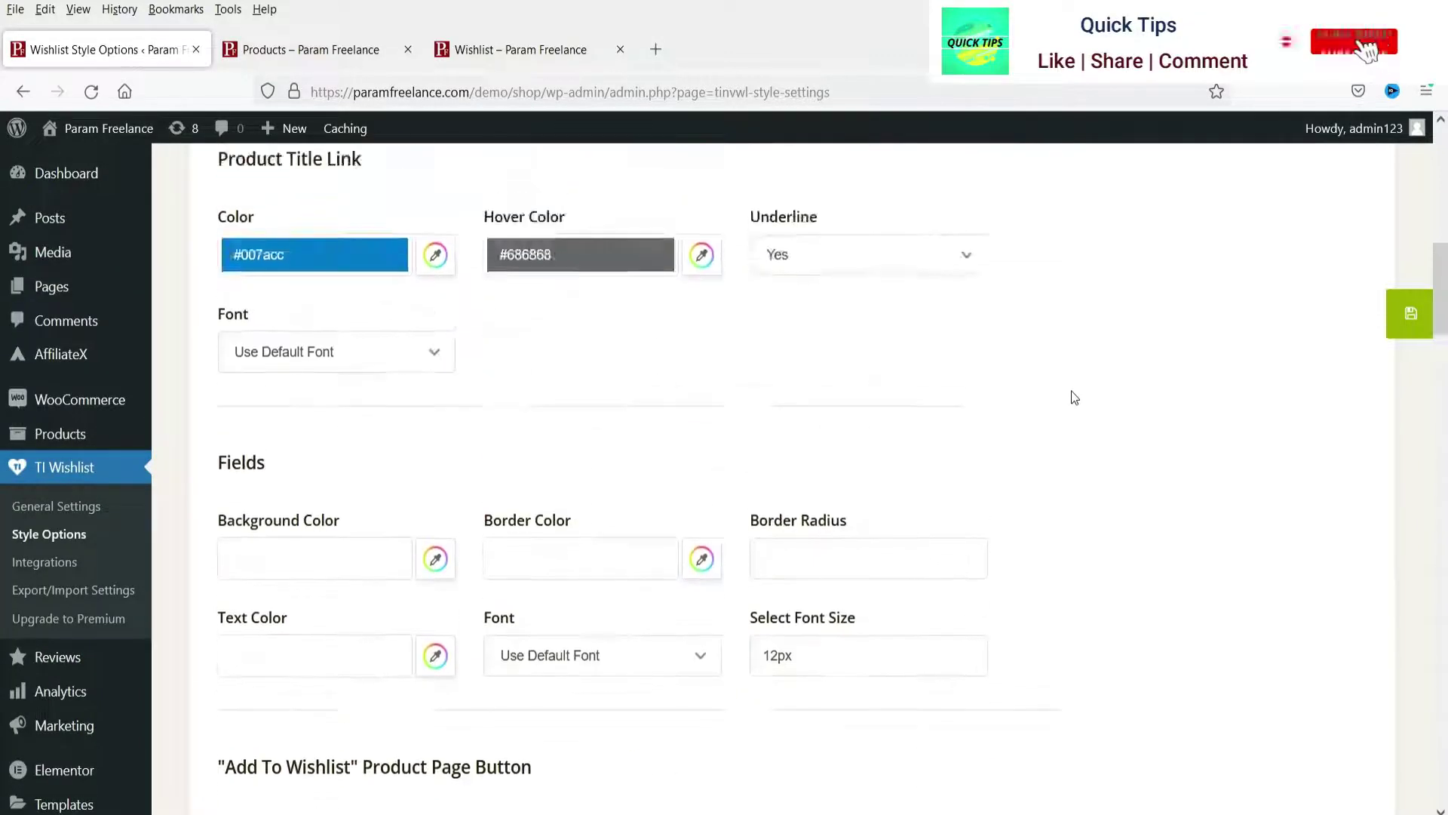
scroll(1075, 392, "up", 10)
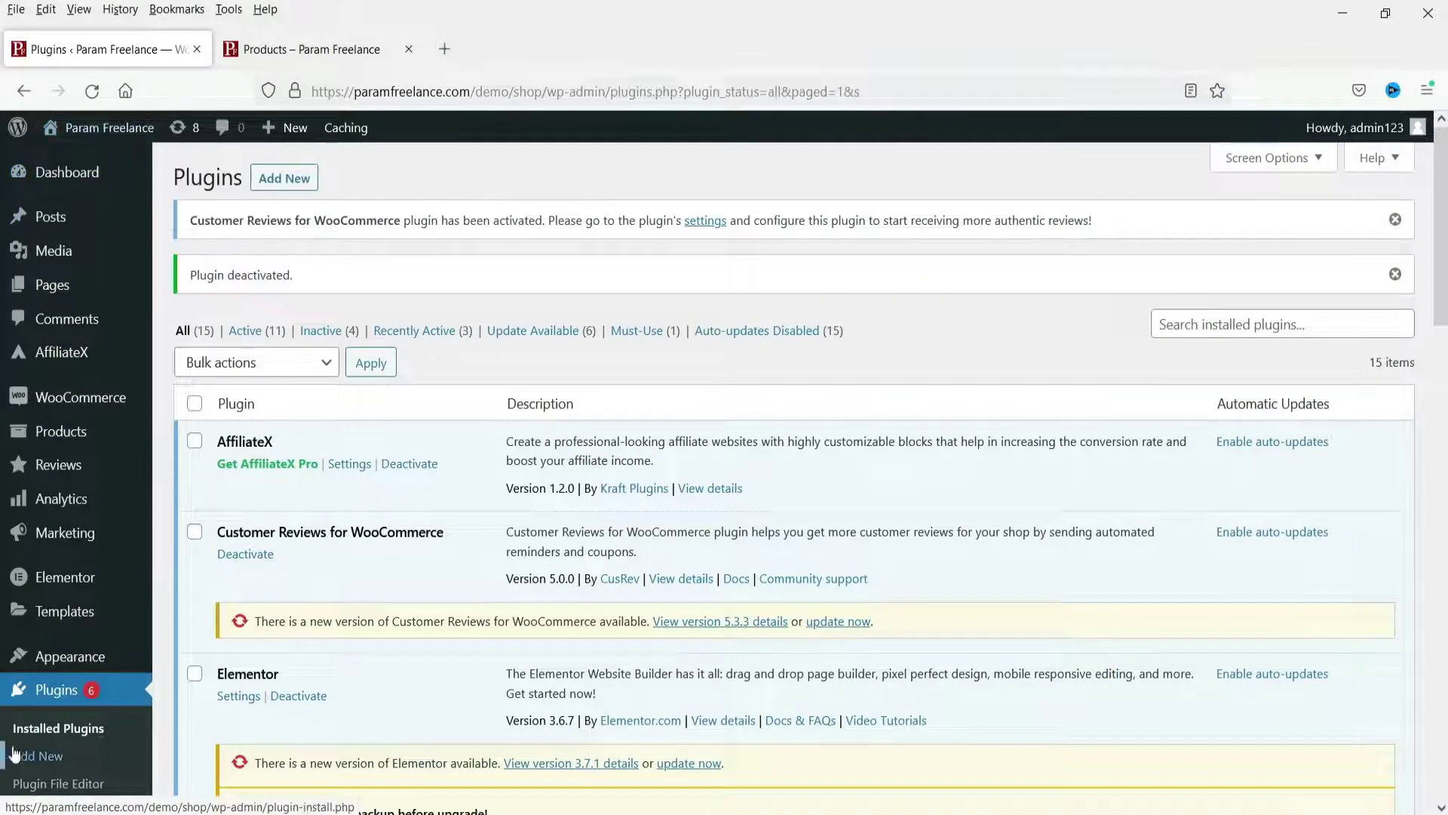
Search new plugins for 'wpc wishlist', then install and activate WPC Smart Wishlist for WooCommerce.
left_click(39, 758)
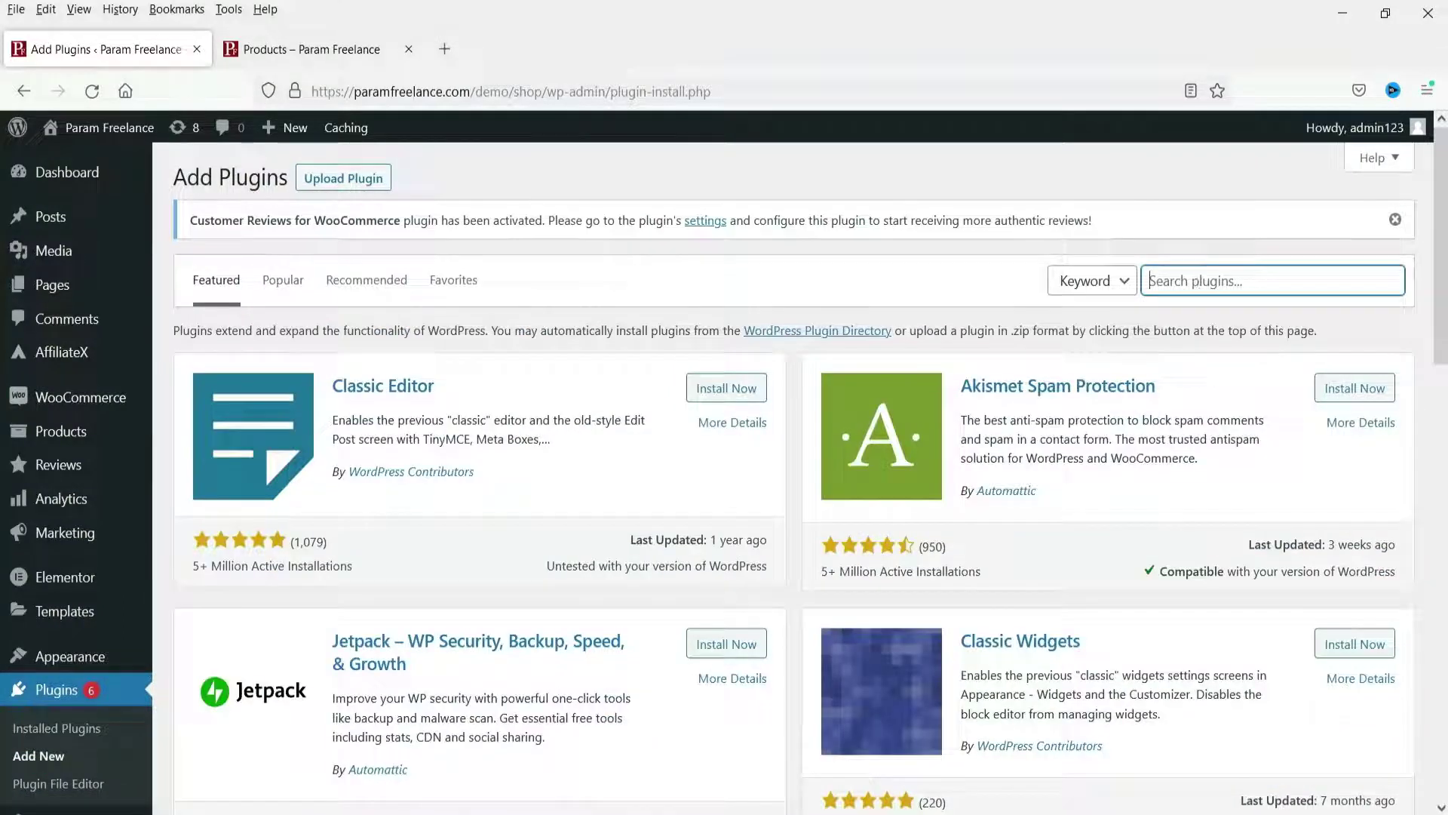
left_click(1198, 282)
type("wpc")
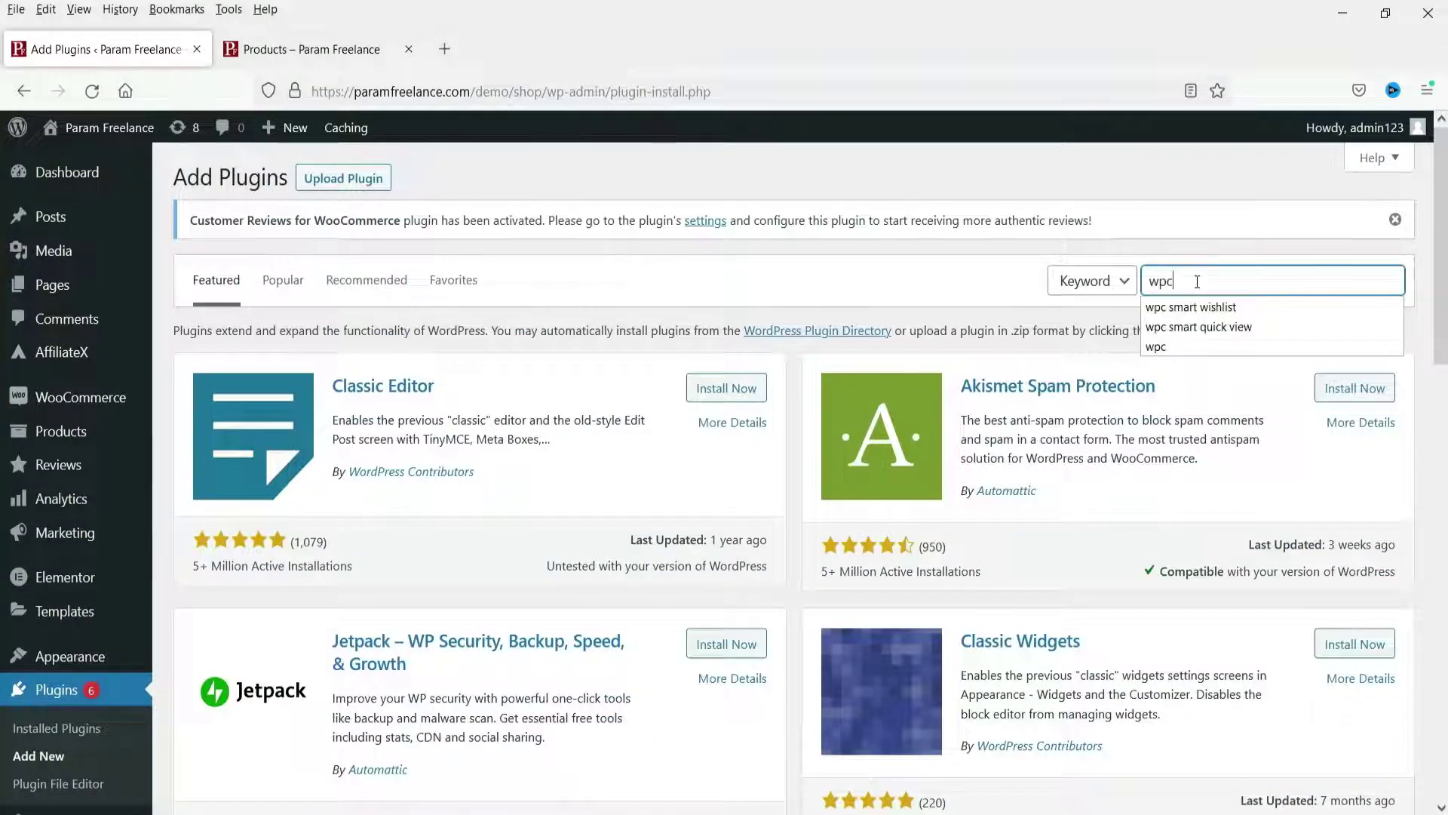
type(" wishlist")
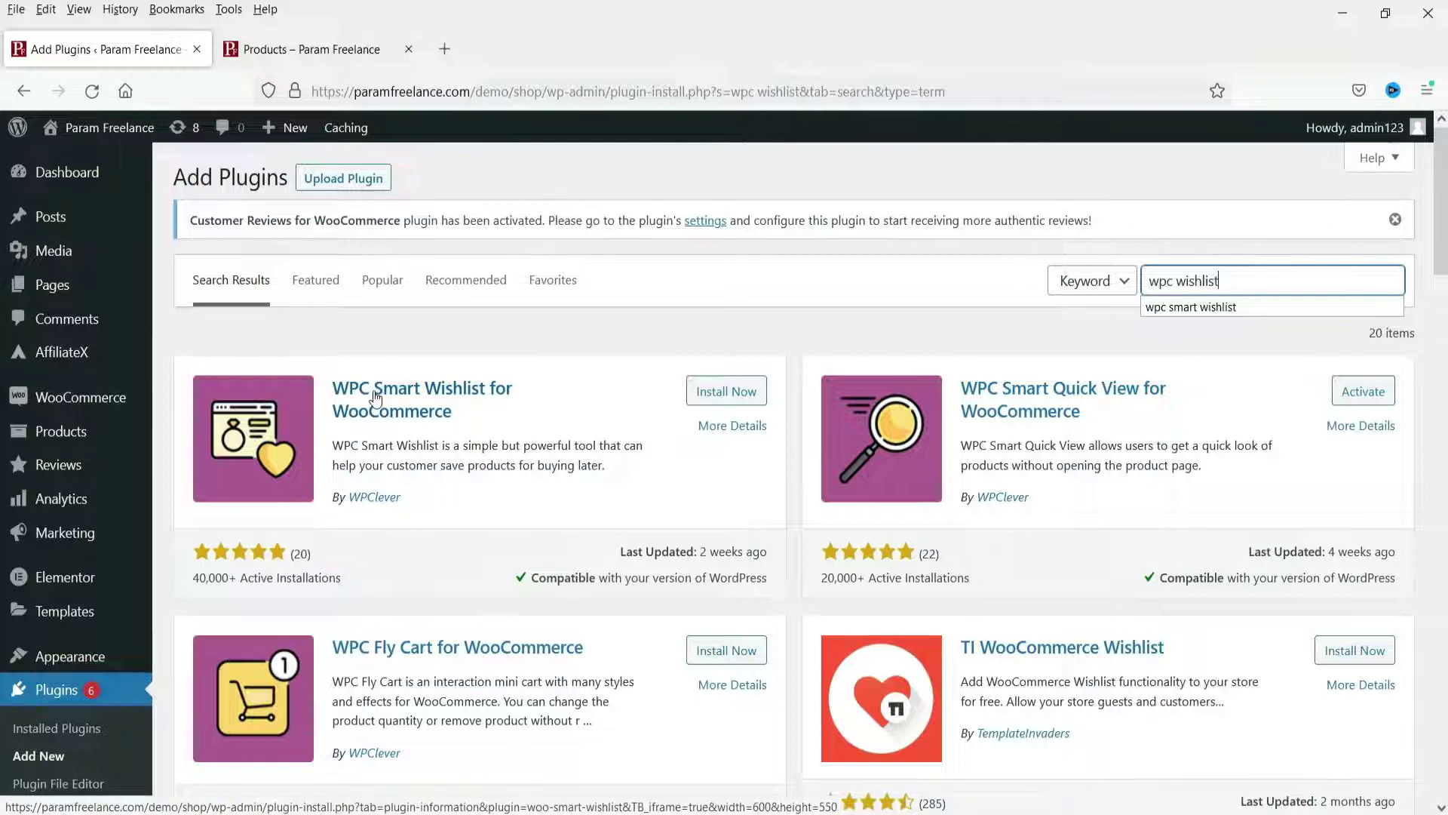
left_click(736, 393)
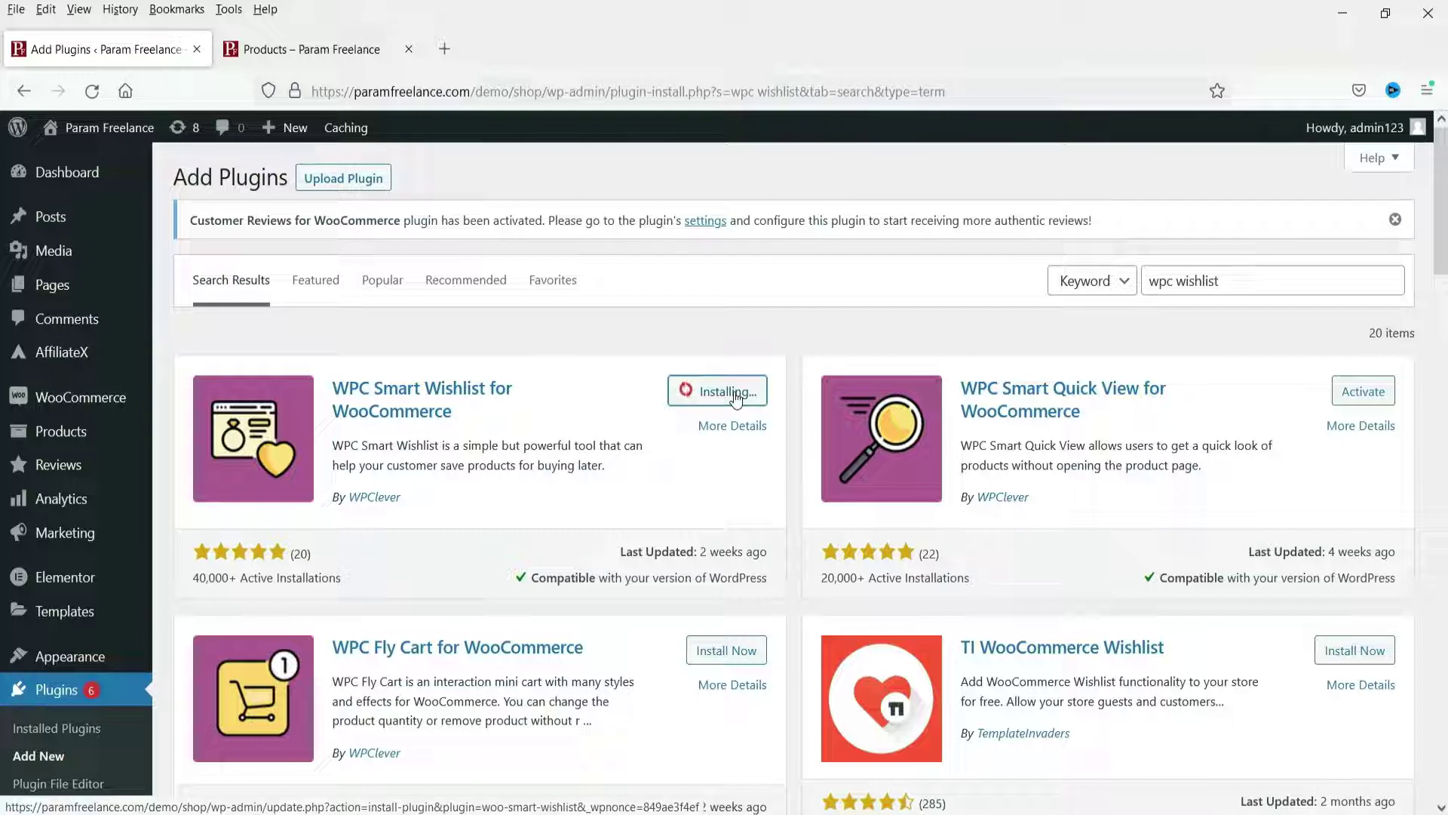
left_click(735, 393)
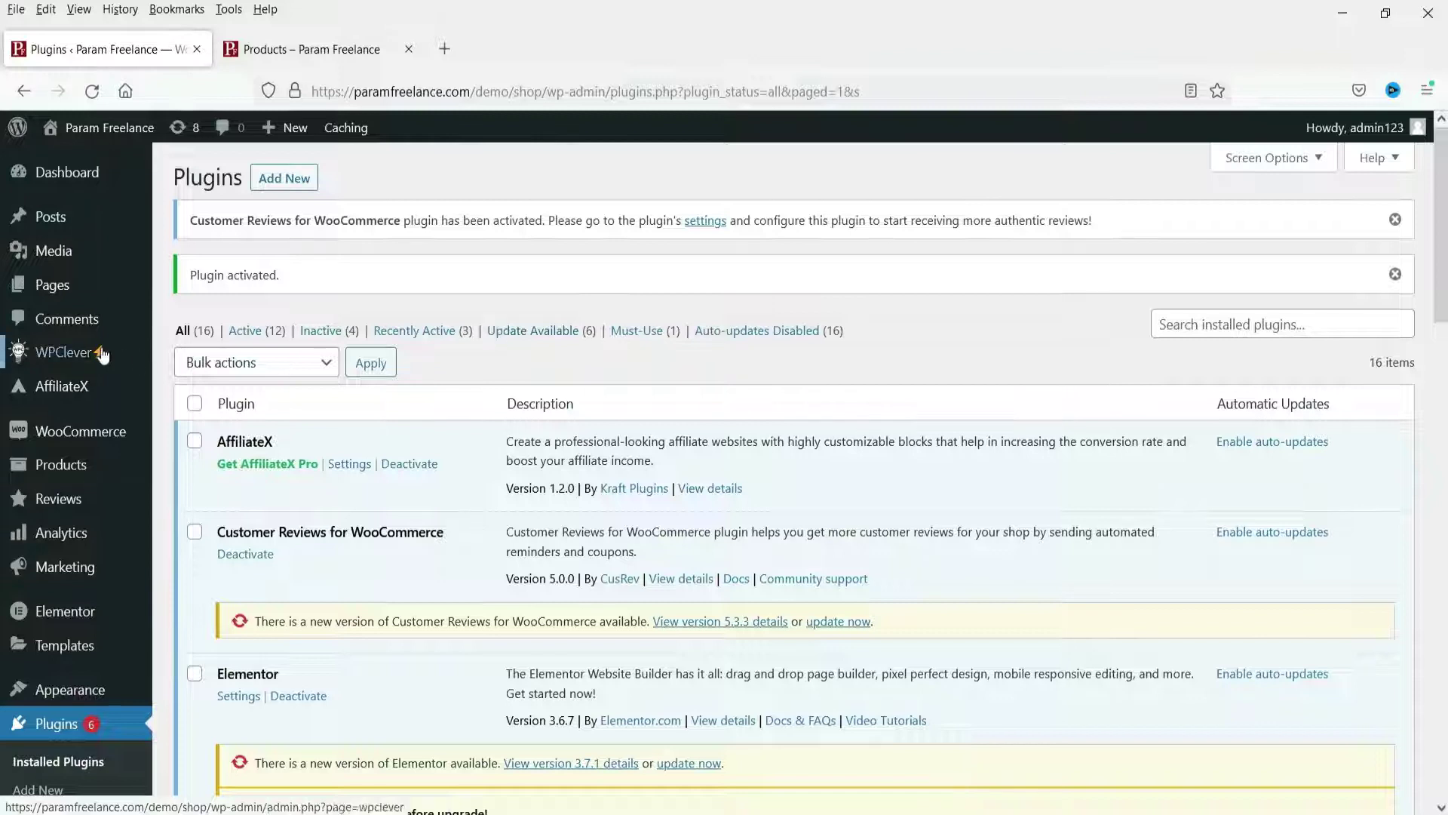
mouse_move(74, 356)
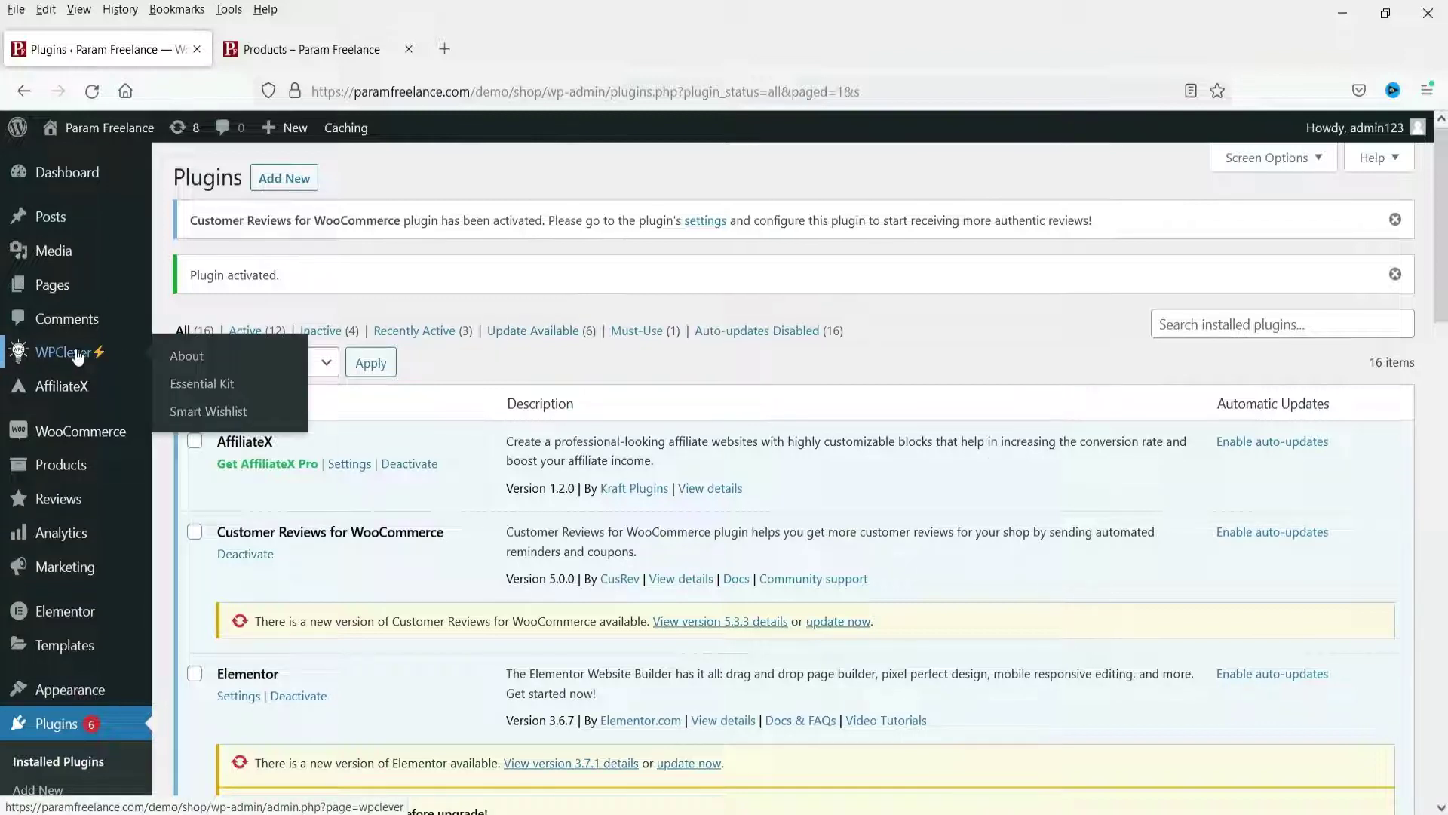
Open WPClever > Smart Wishlist to view the WPC Smart Wishlist 4.3.0 General settings.
left_click(221, 417)
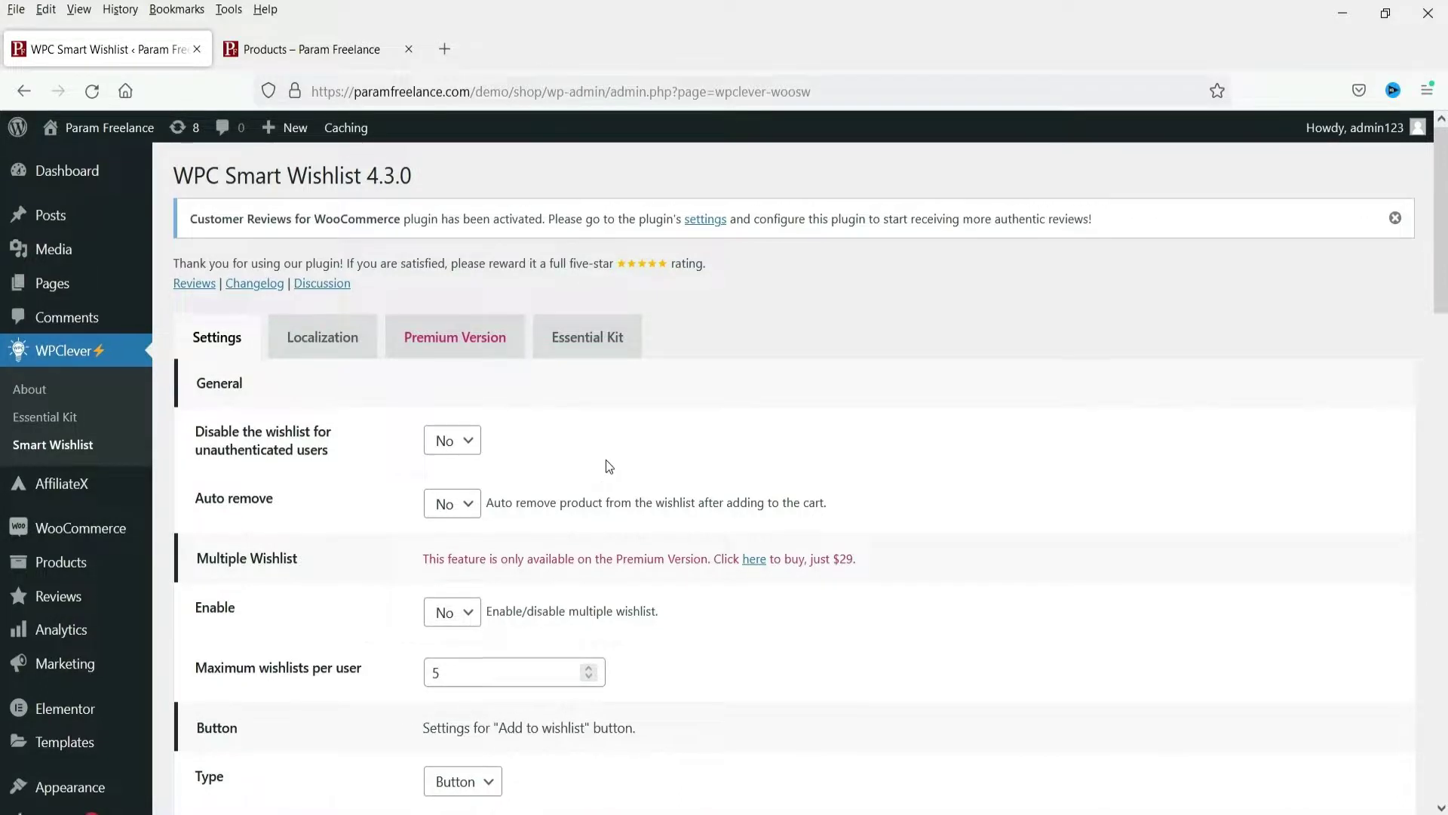
scroll(605, 459, "down", 3)
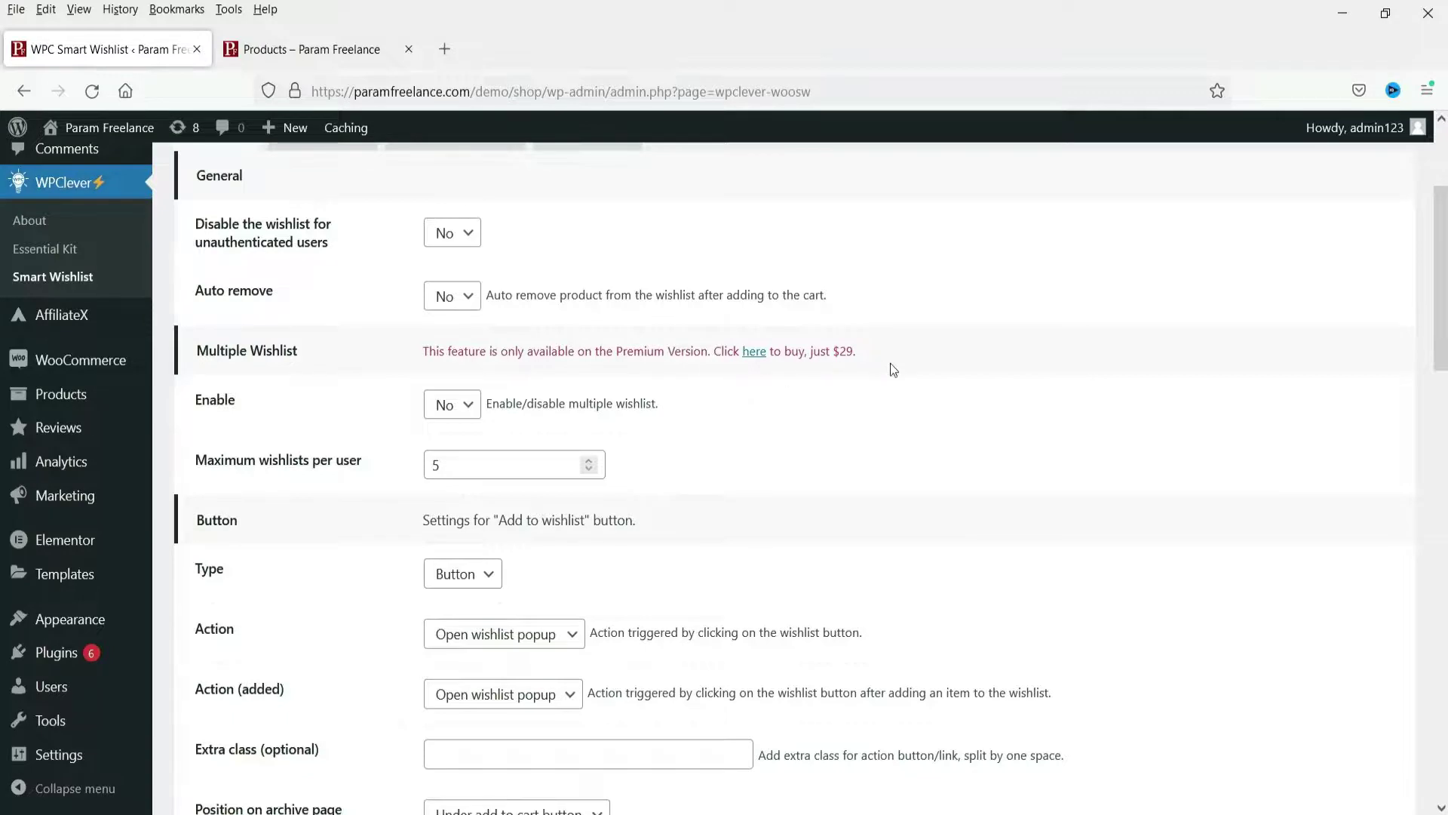
scroll(892, 369, "down", 3)
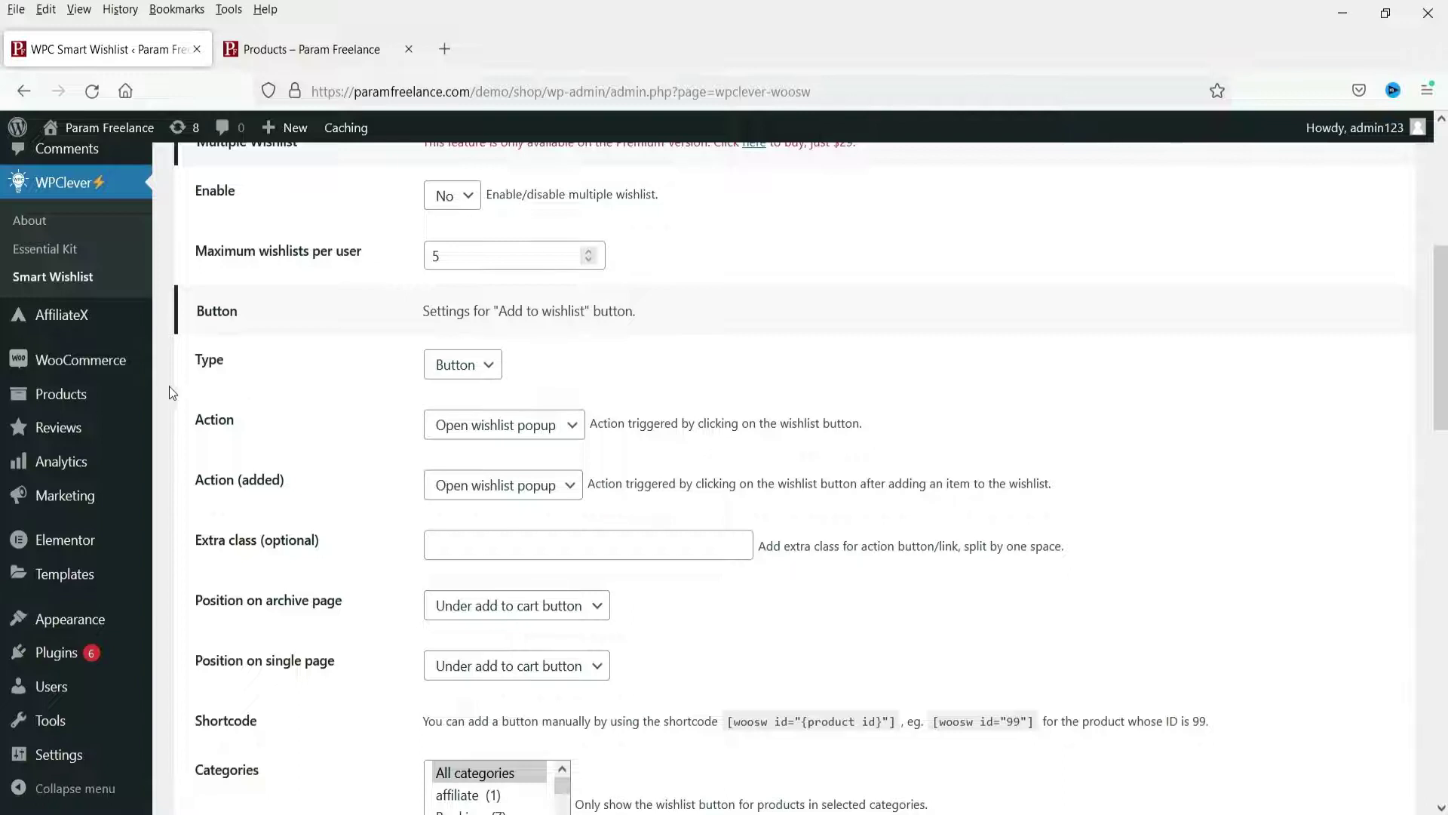
left_click(490, 377)
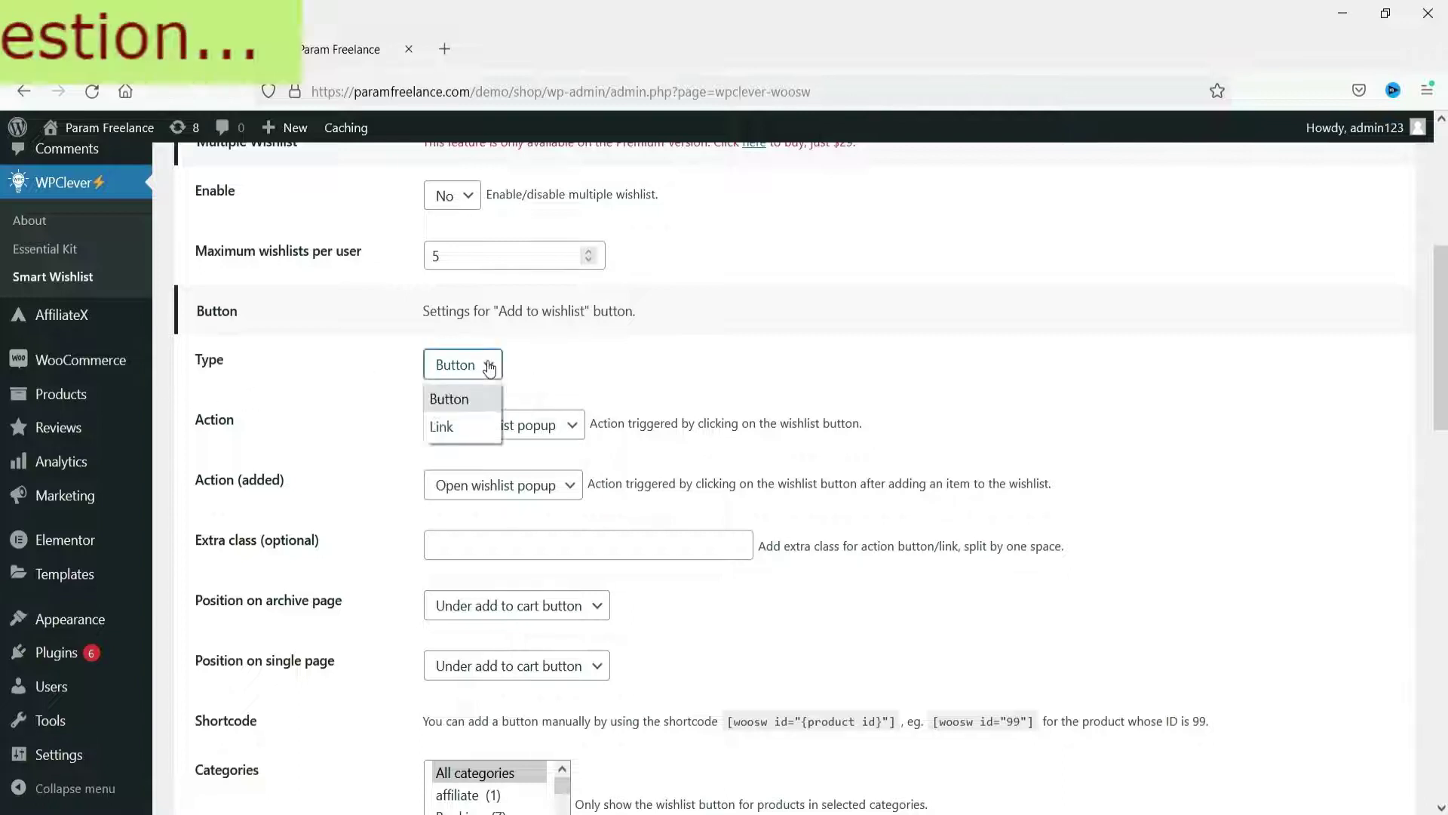
left_click(569, 365)
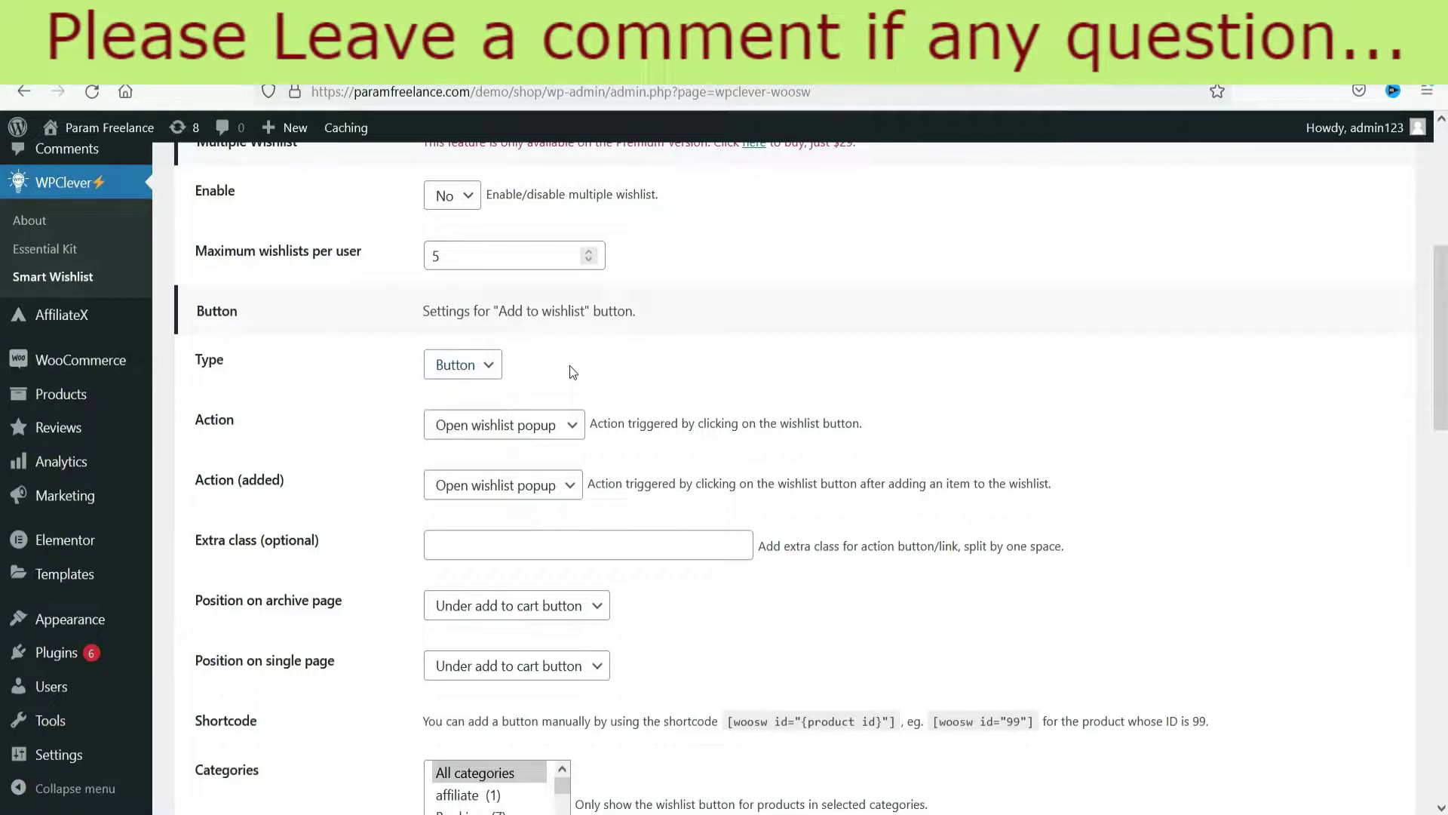
scroll(272, 409, "down", 3)
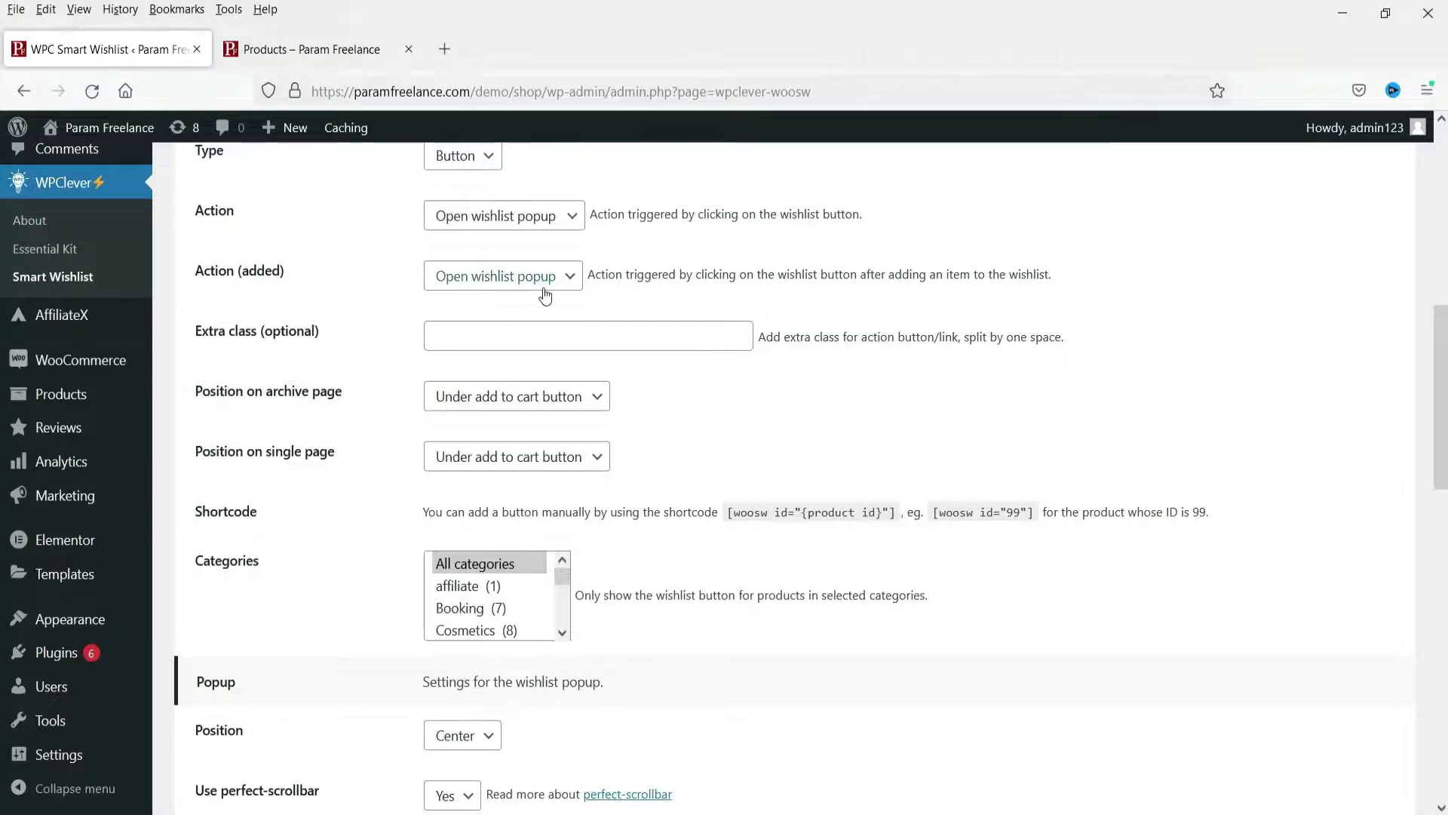
left_click(569, 278)
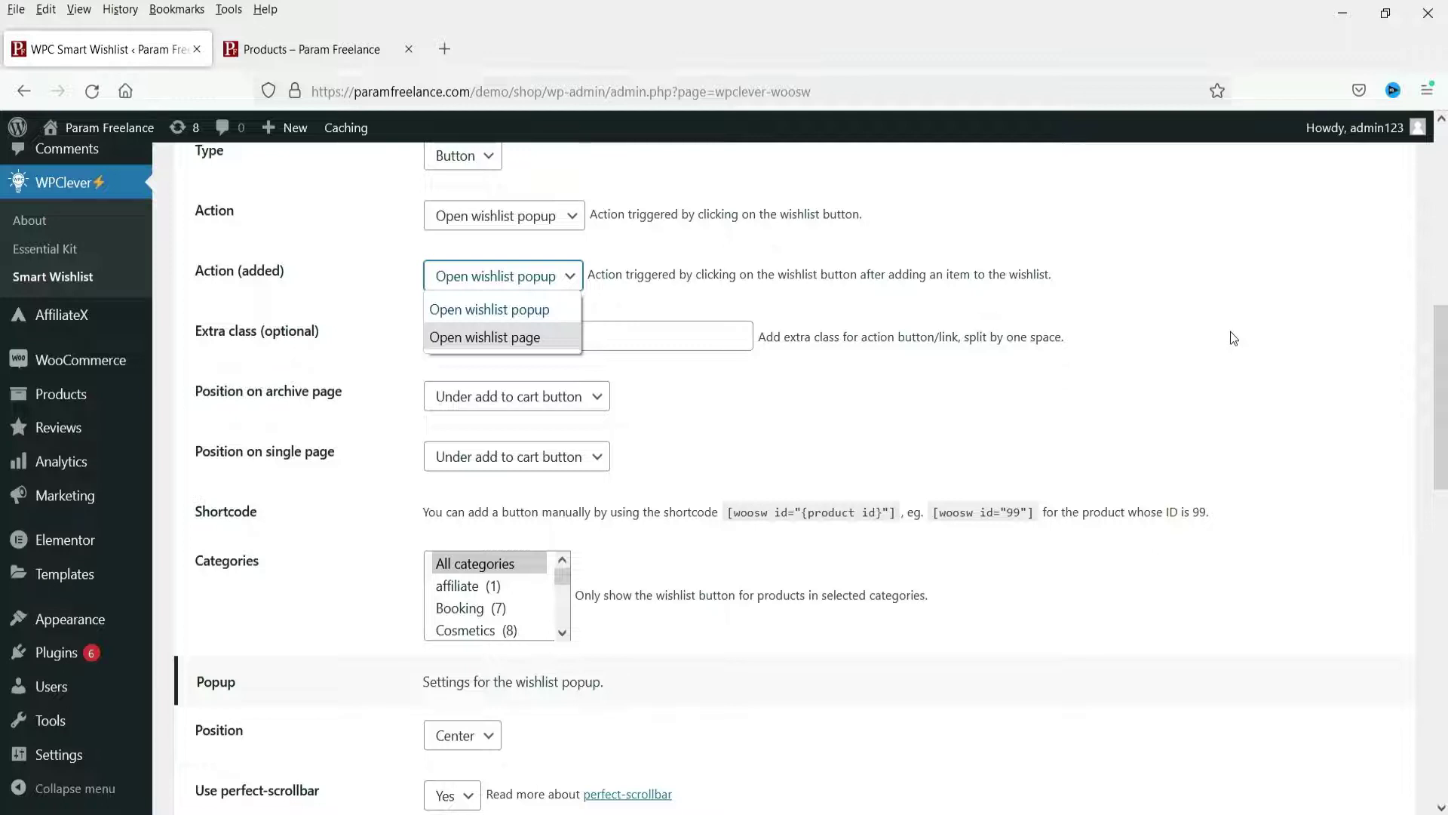
key("Escape")
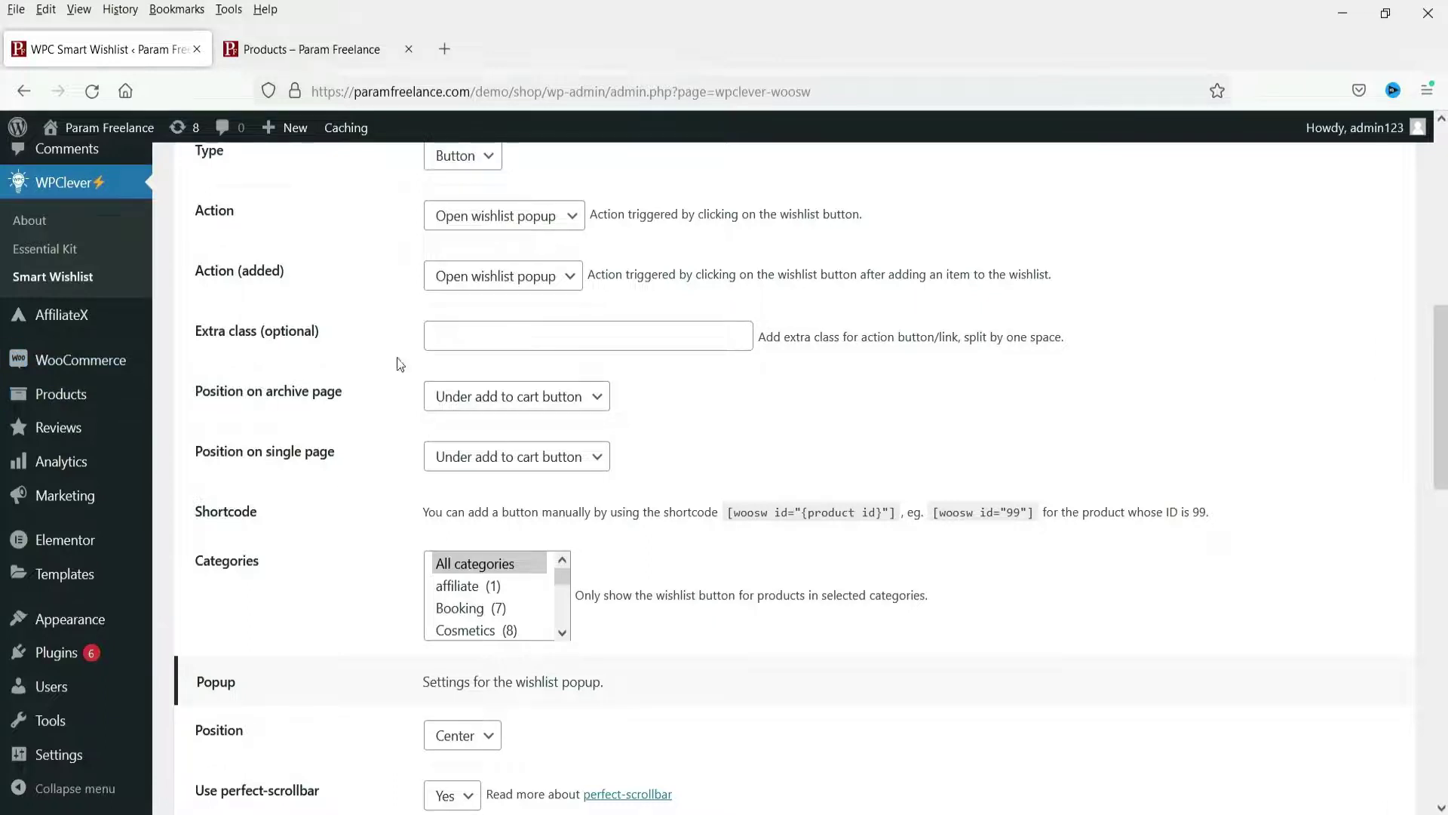
scroll(359, 397, "down", 1)
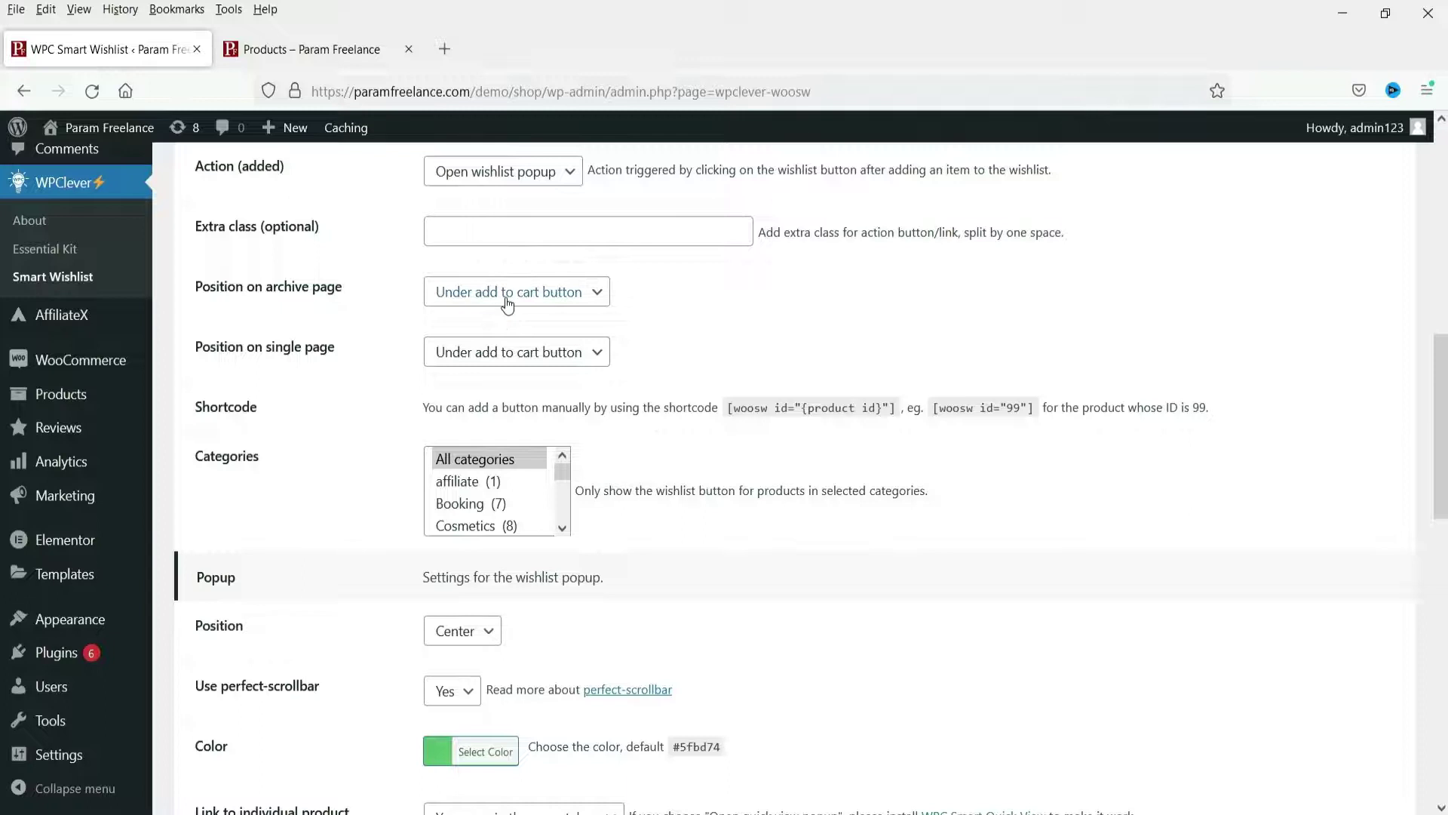
left_click(329, 49)
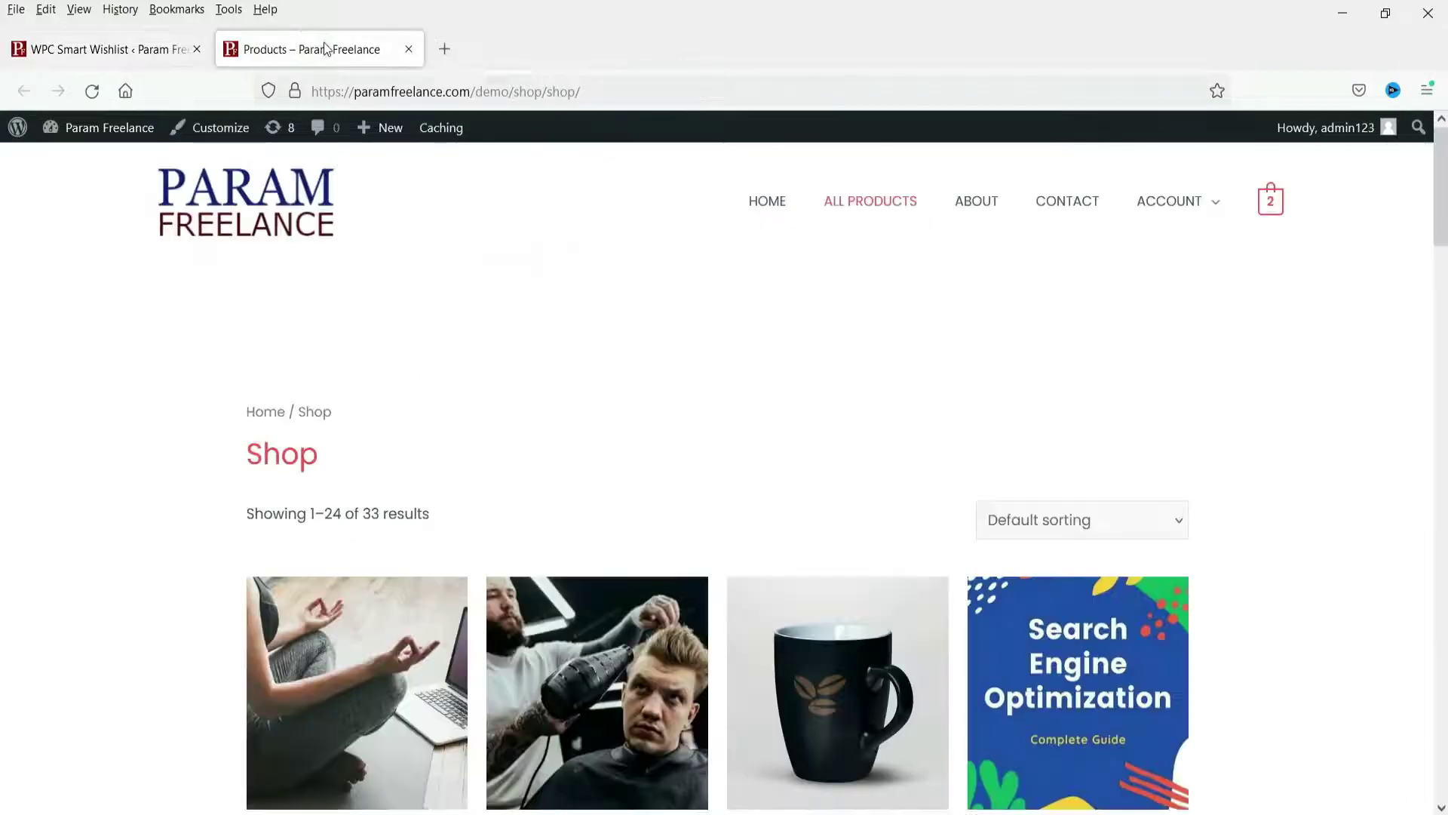
scroll(347, 422, "down", 6)
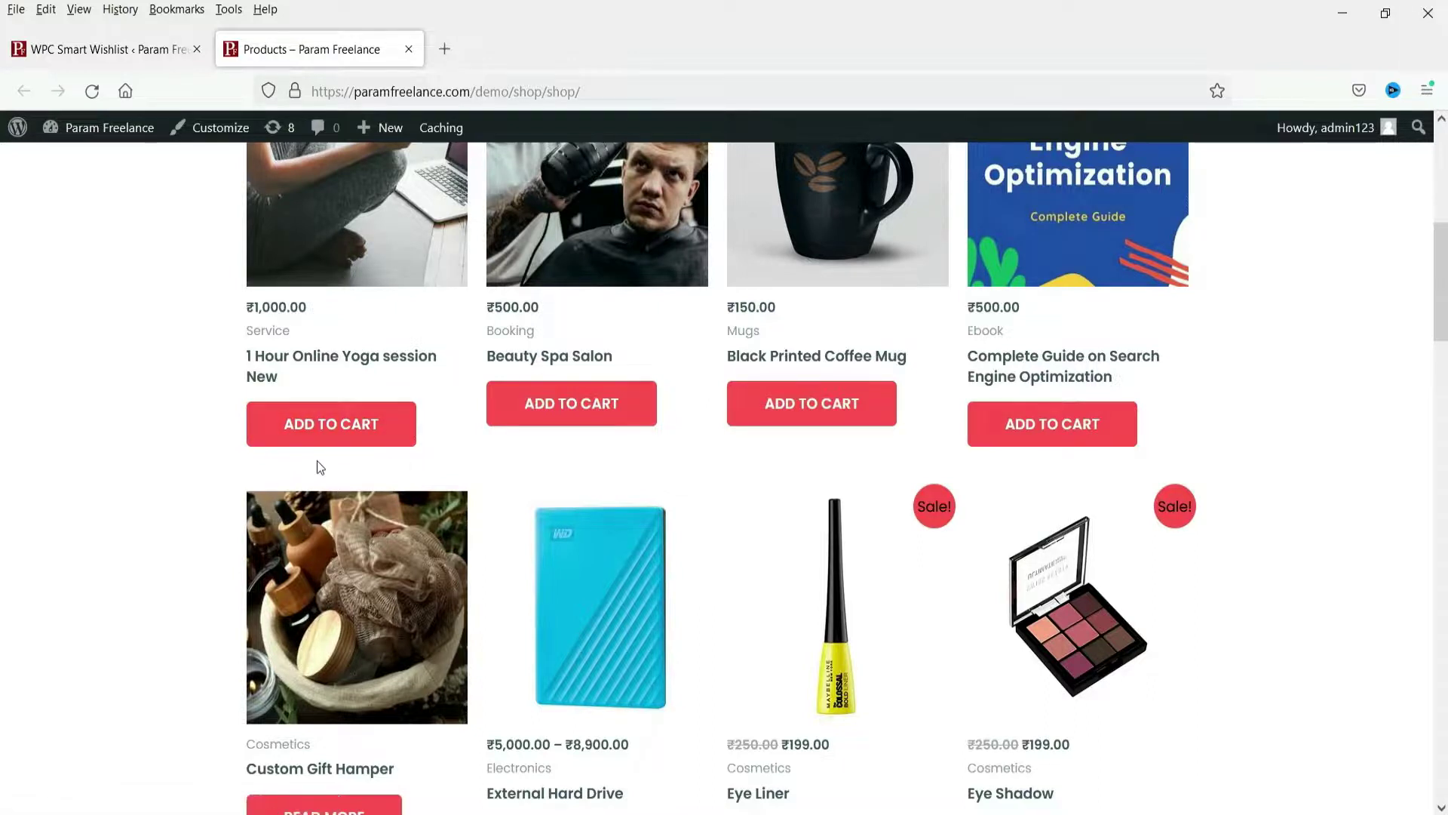
left_click(89, 53)
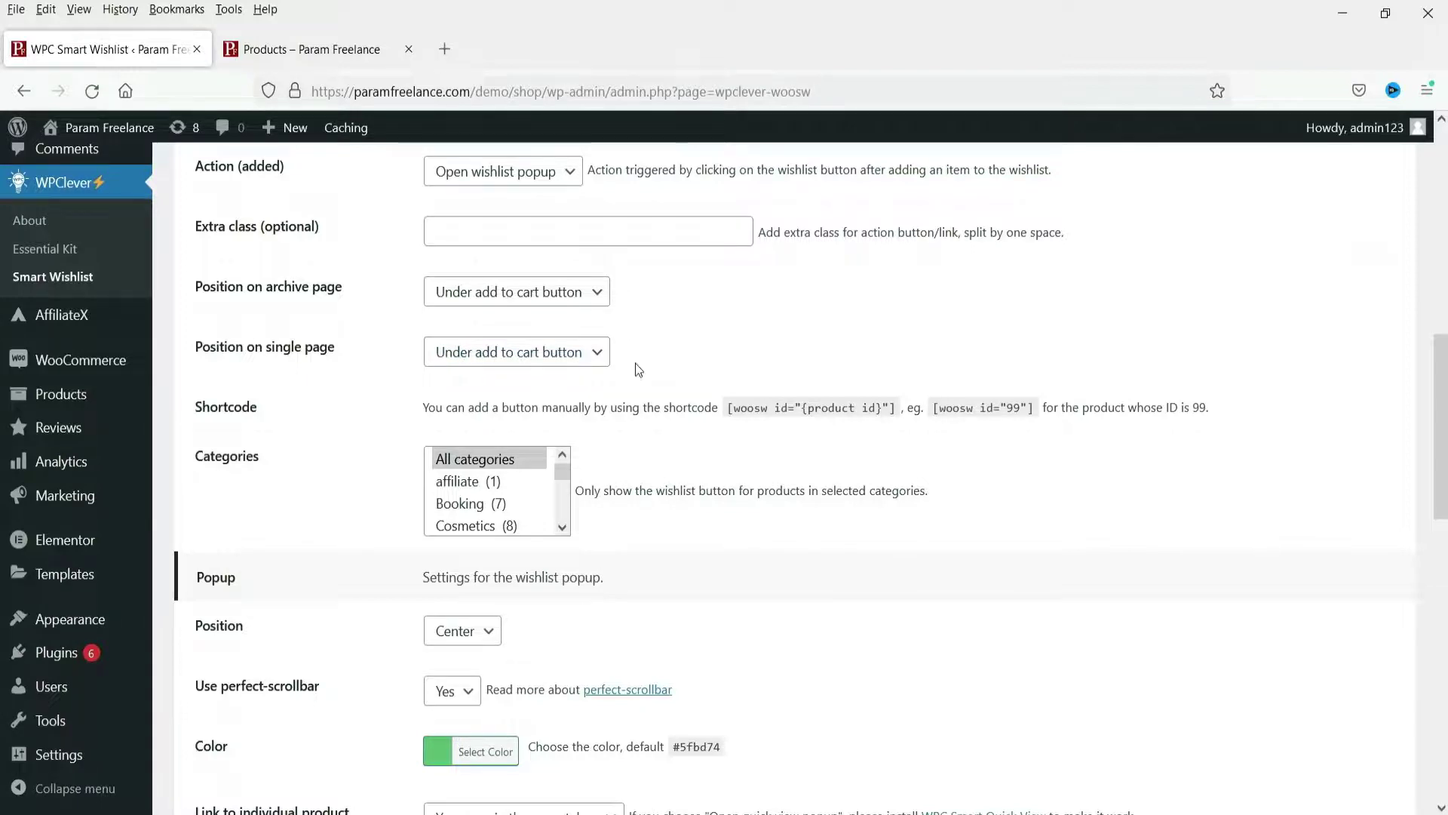
scroll(854, 367, "down", 3)
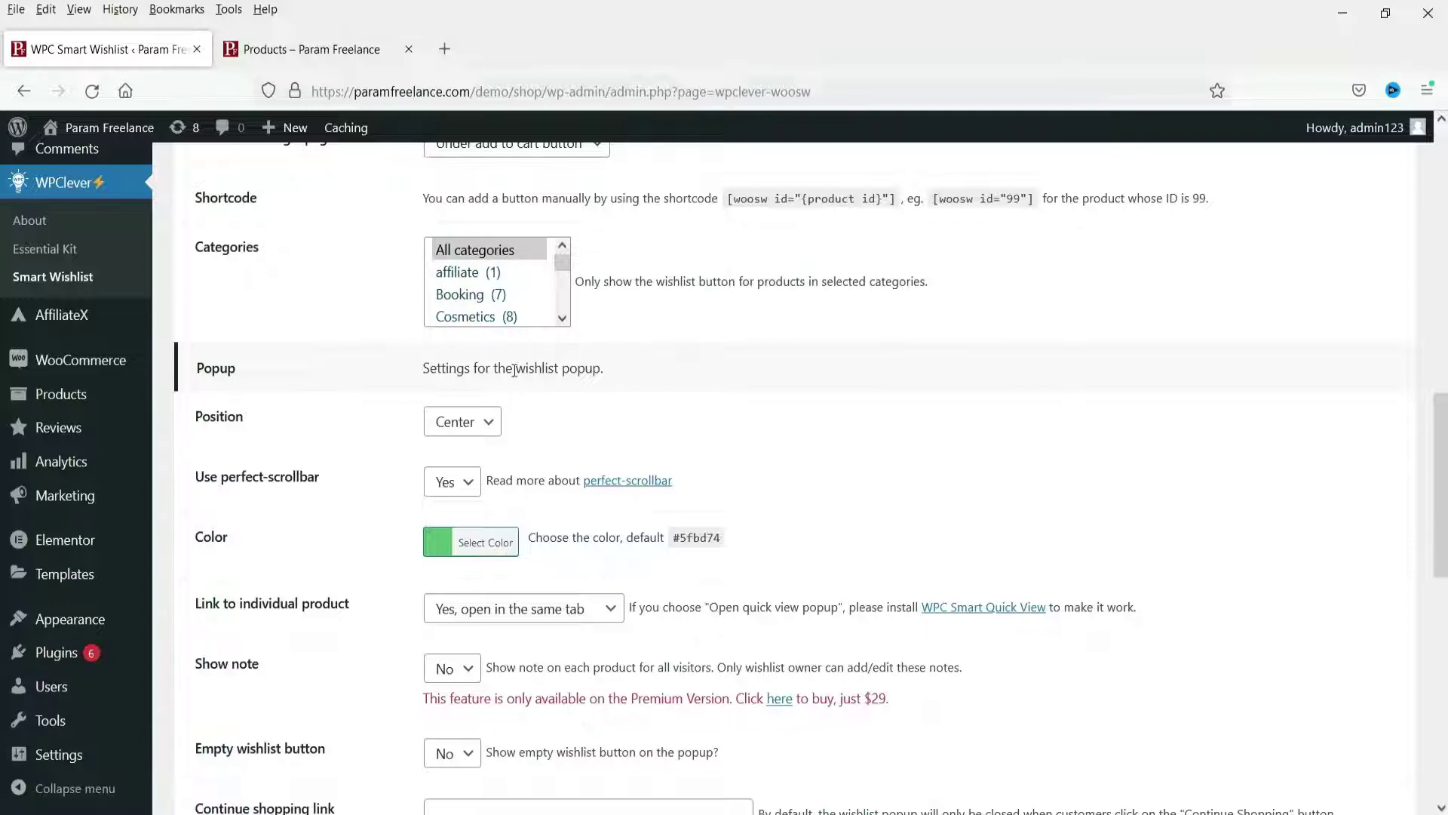
Review the wishlist settings and check the shop page's current menu.
scroll(627, 375, "down", 3)
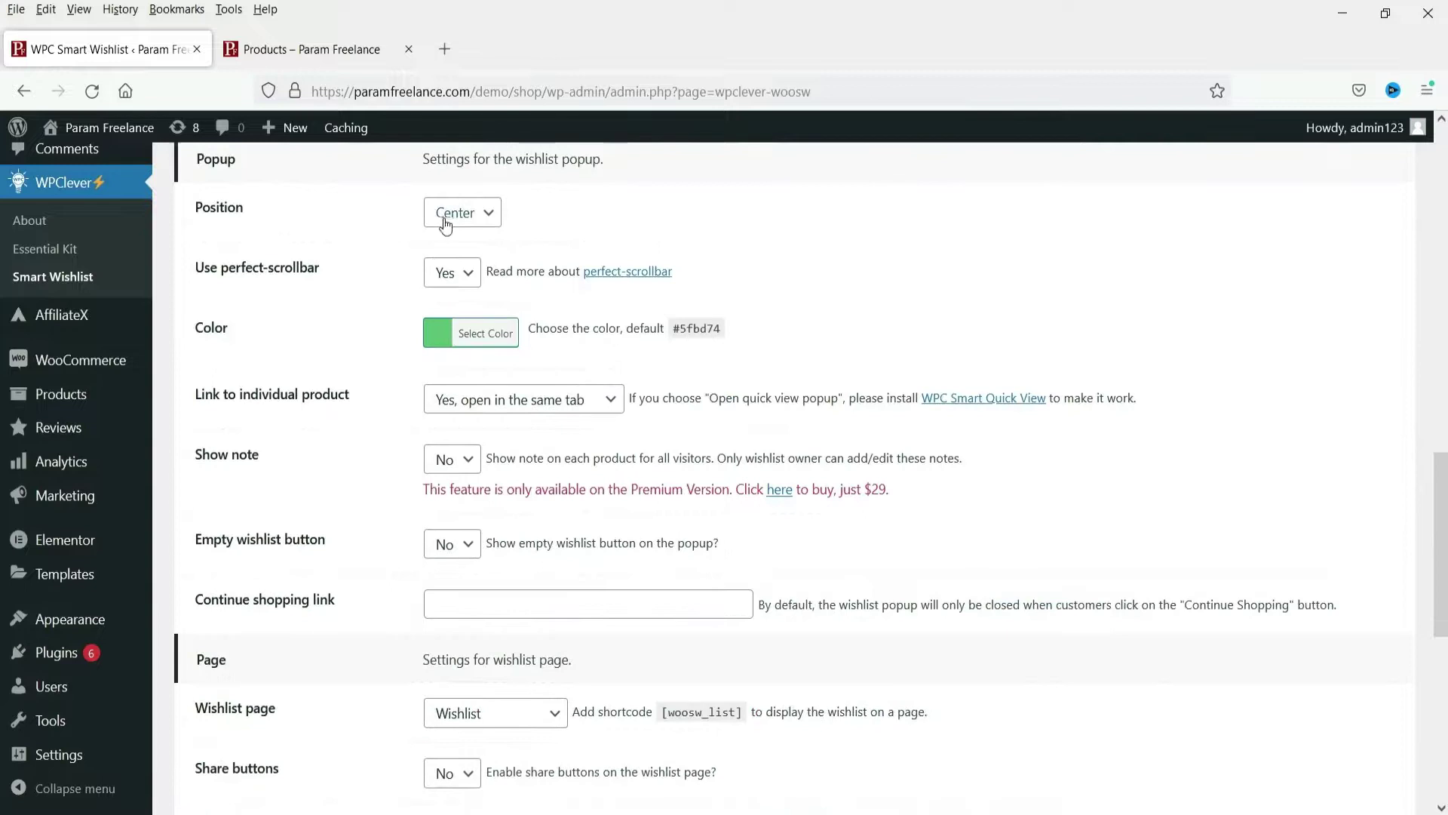
scroll(342, 370, "down", 3)
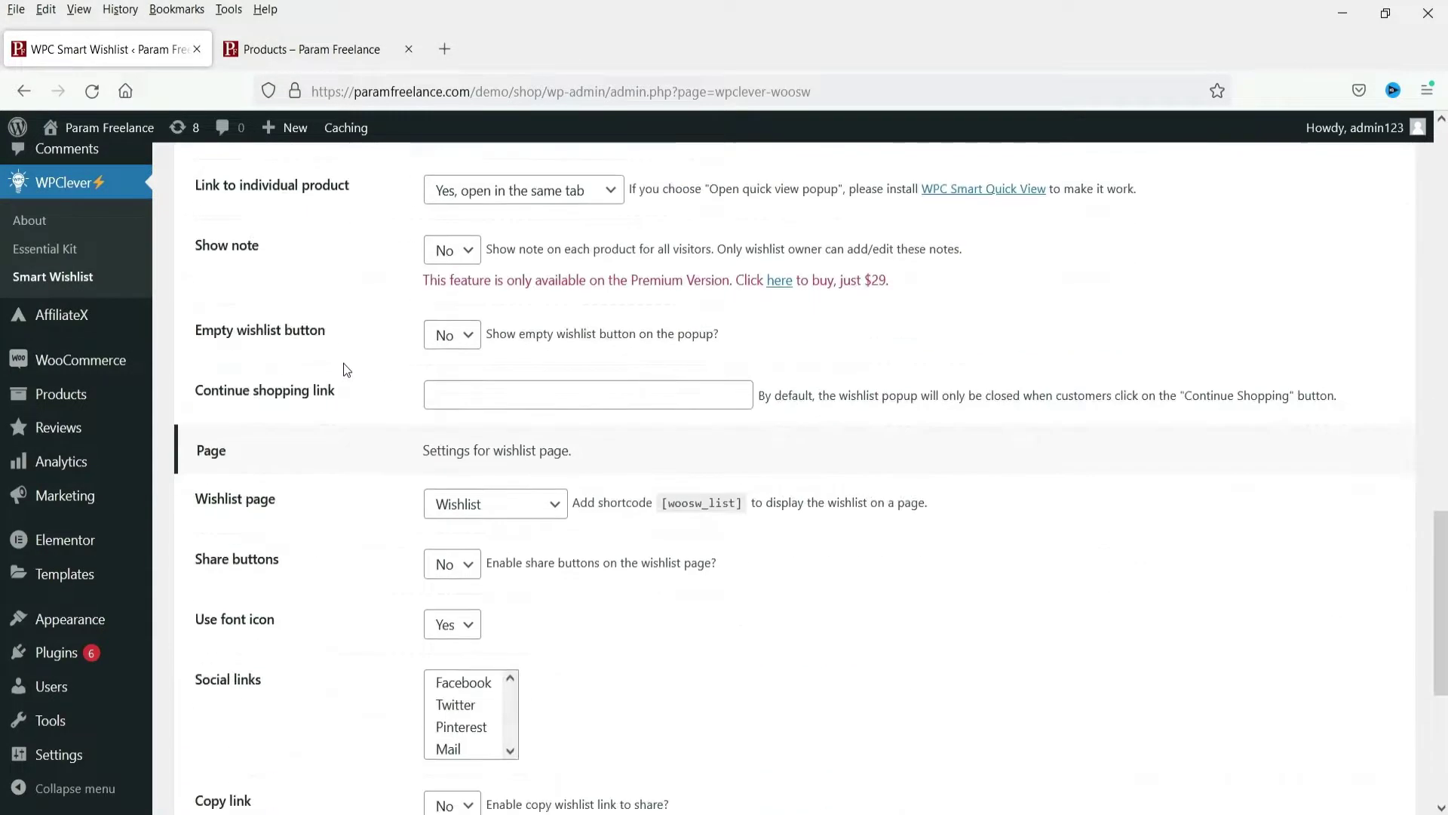
scroll(230, 508, "up", 1)
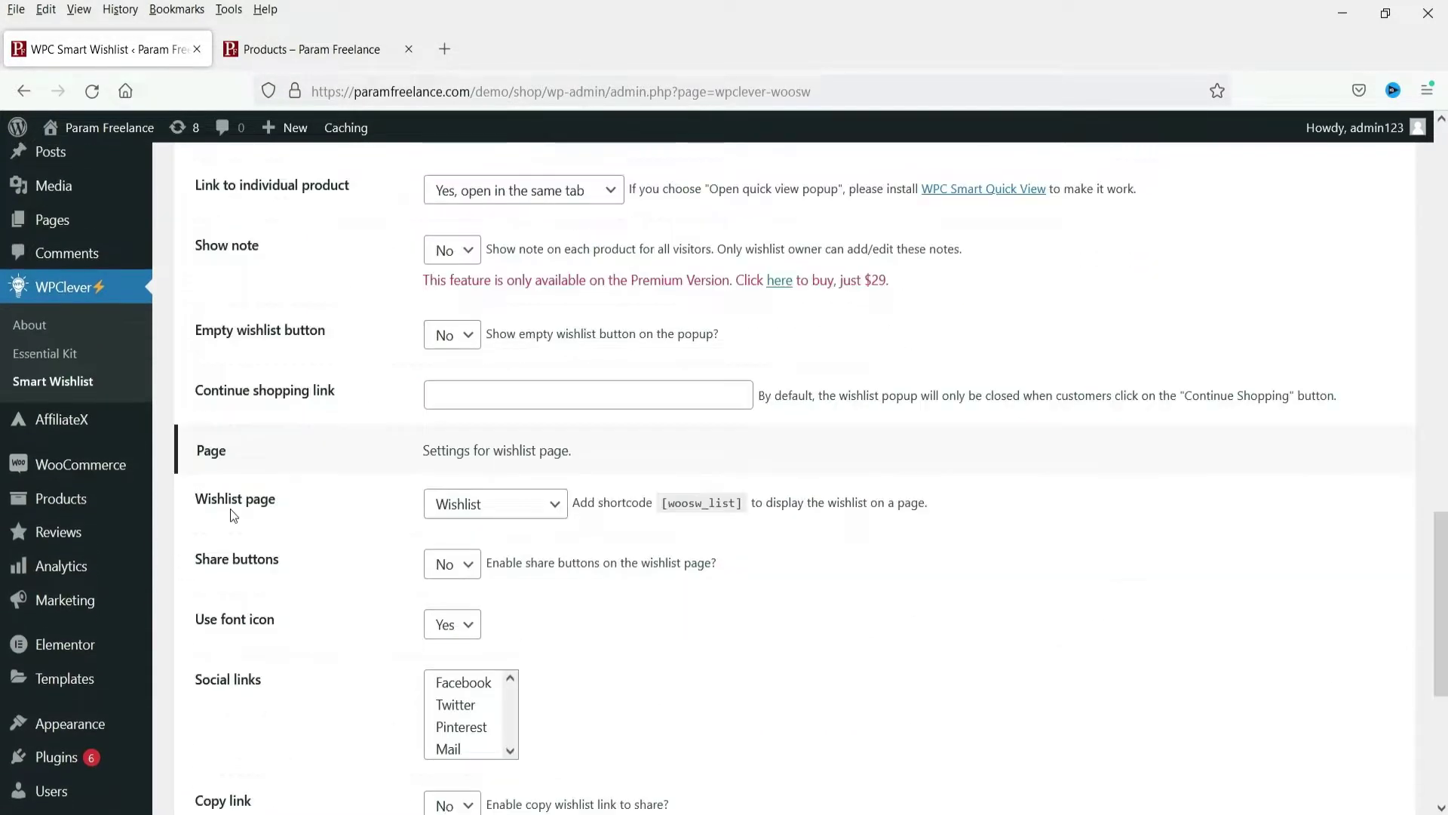
scroll(821, 487, "down", 2)
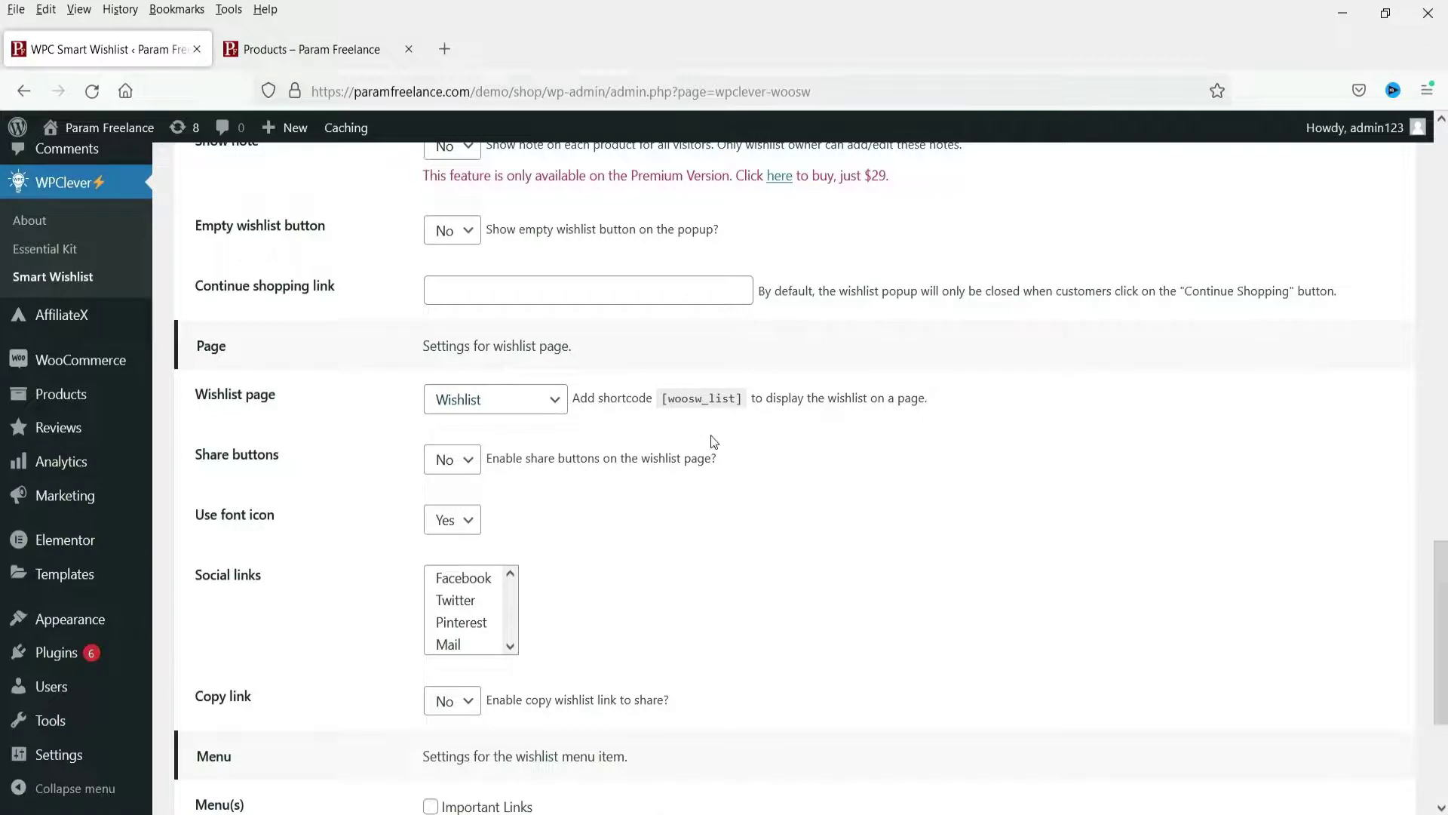
scroll(465, 273, "down", 4)
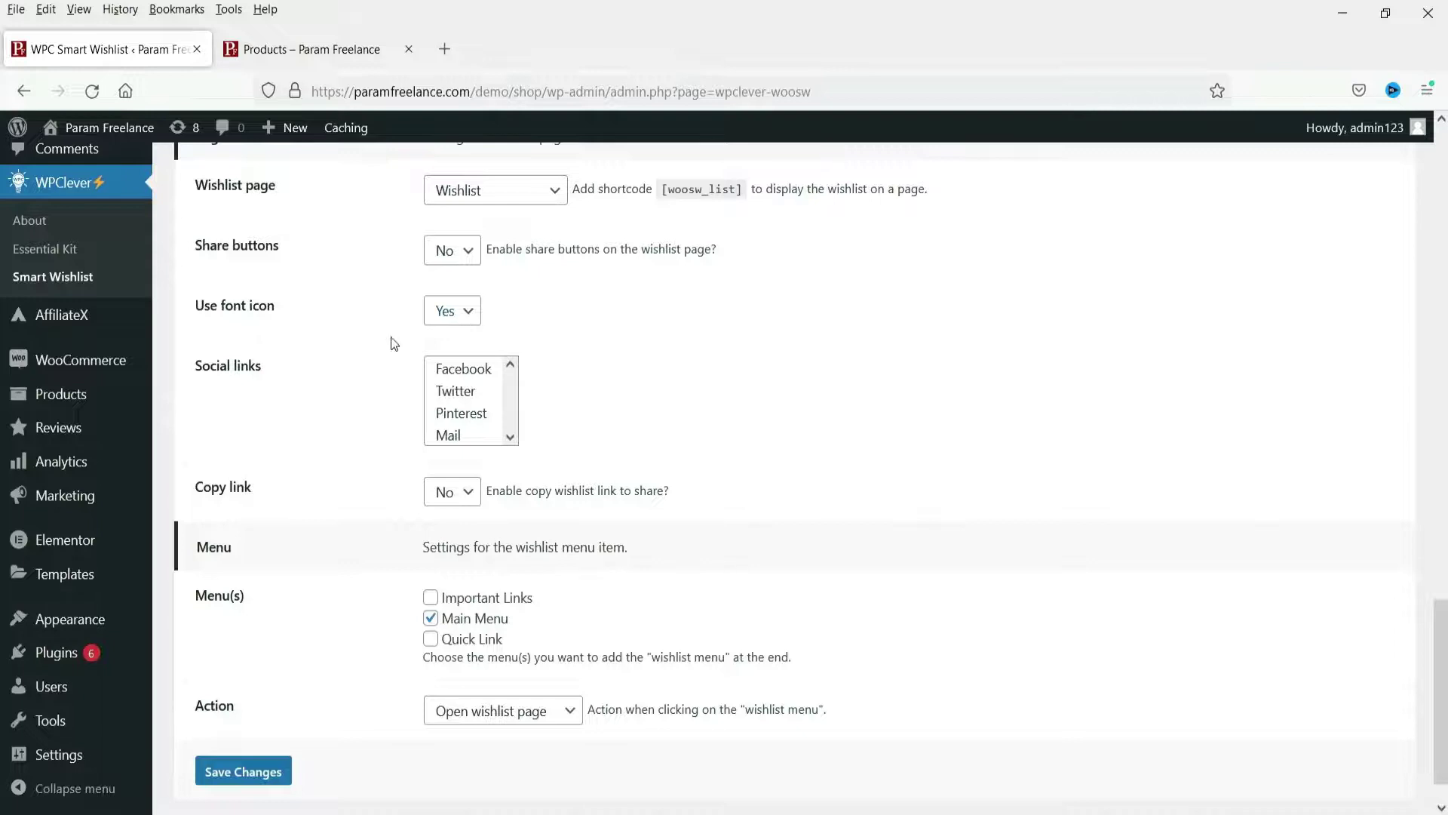
scroll(621, 345, "down", 1)
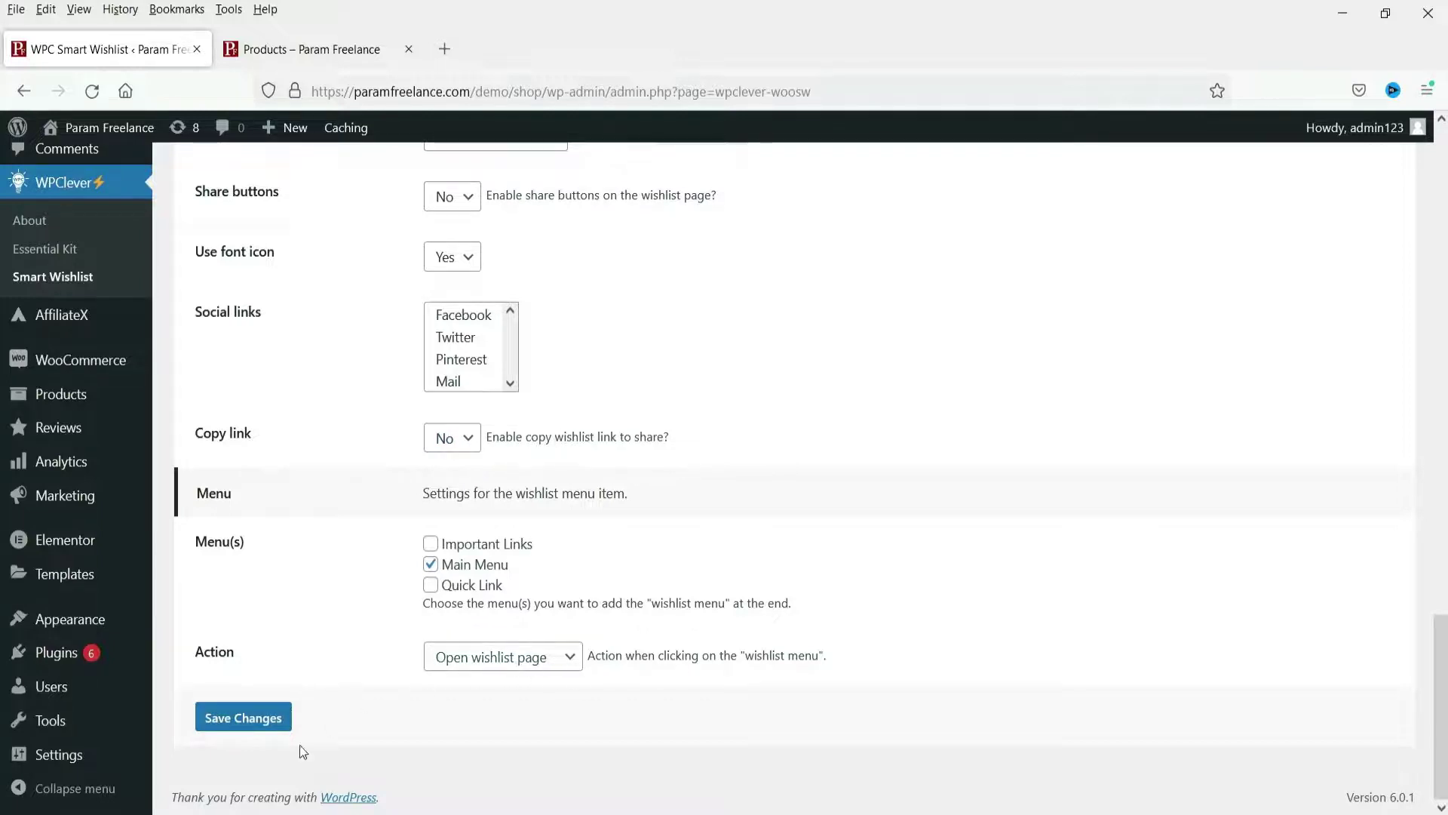
left_click(302, 49)
mouse_move(1186, 208)
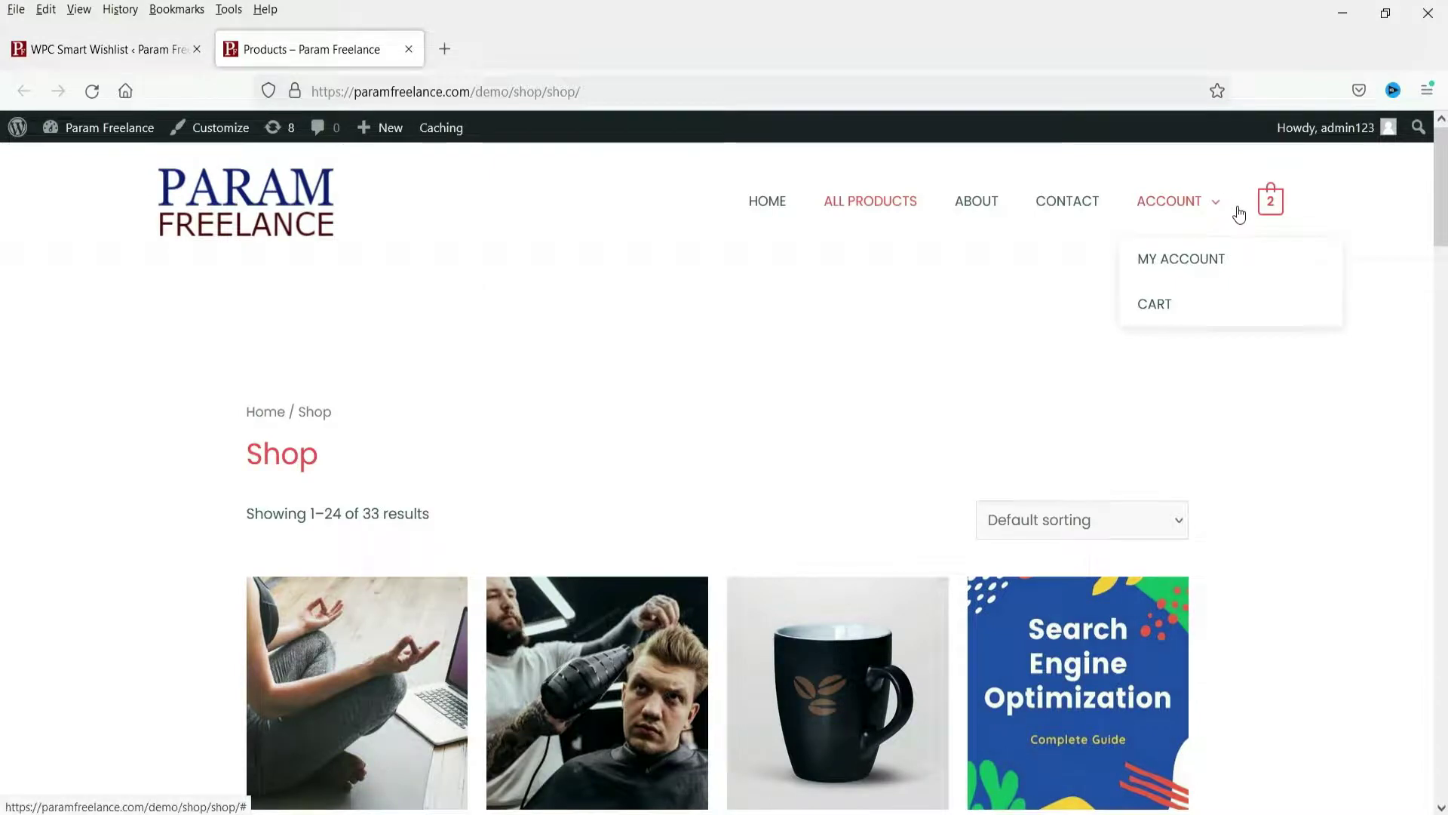
Add the wishlist menu item to Main Menu and save the settings.
left_click(119, 53)
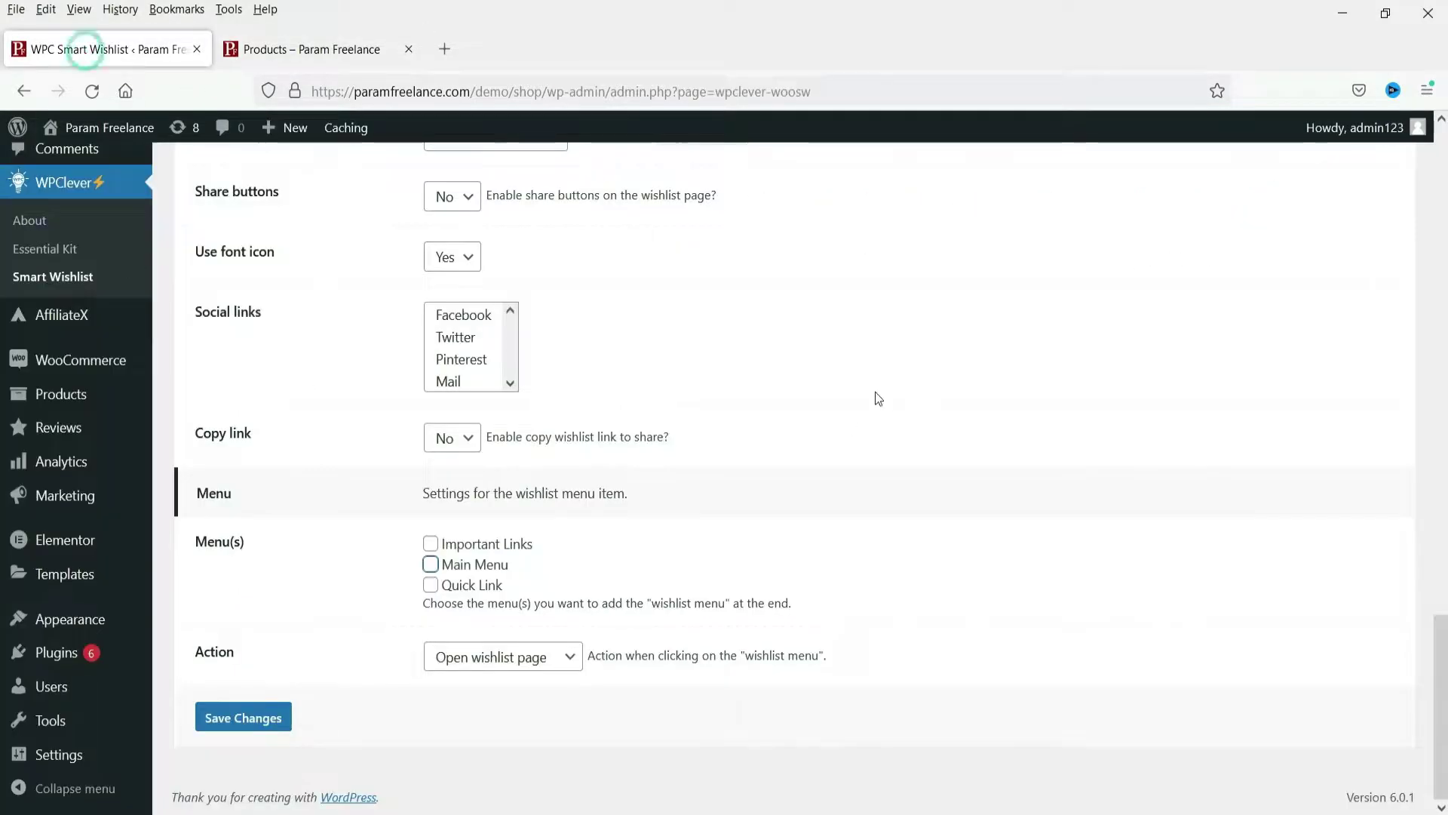
left_click(430, 565)
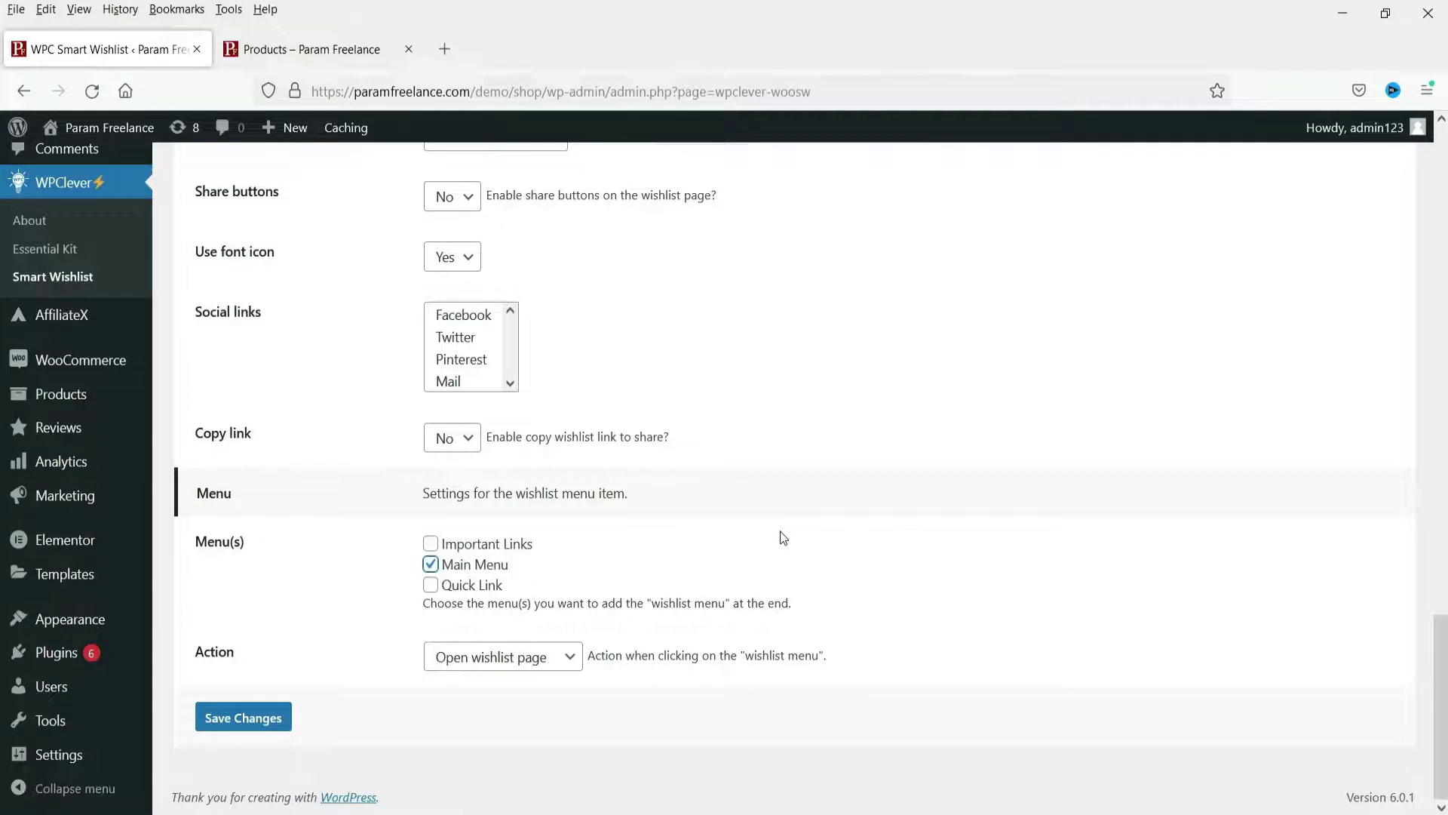
left_click(257, 722)
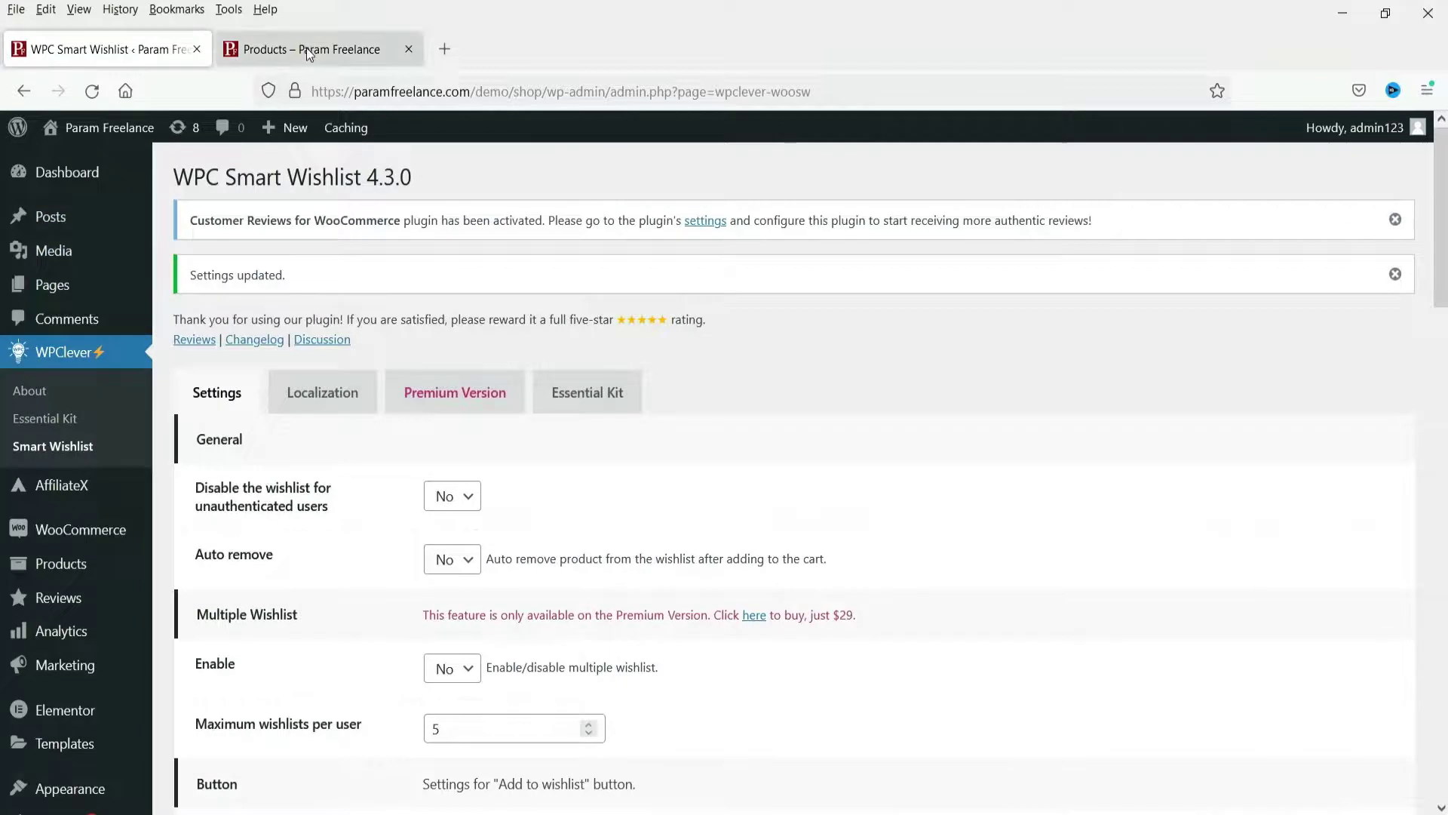
Reload the shop page so the Add to Wishlist buttons appear on products.
left_click(301, 48)
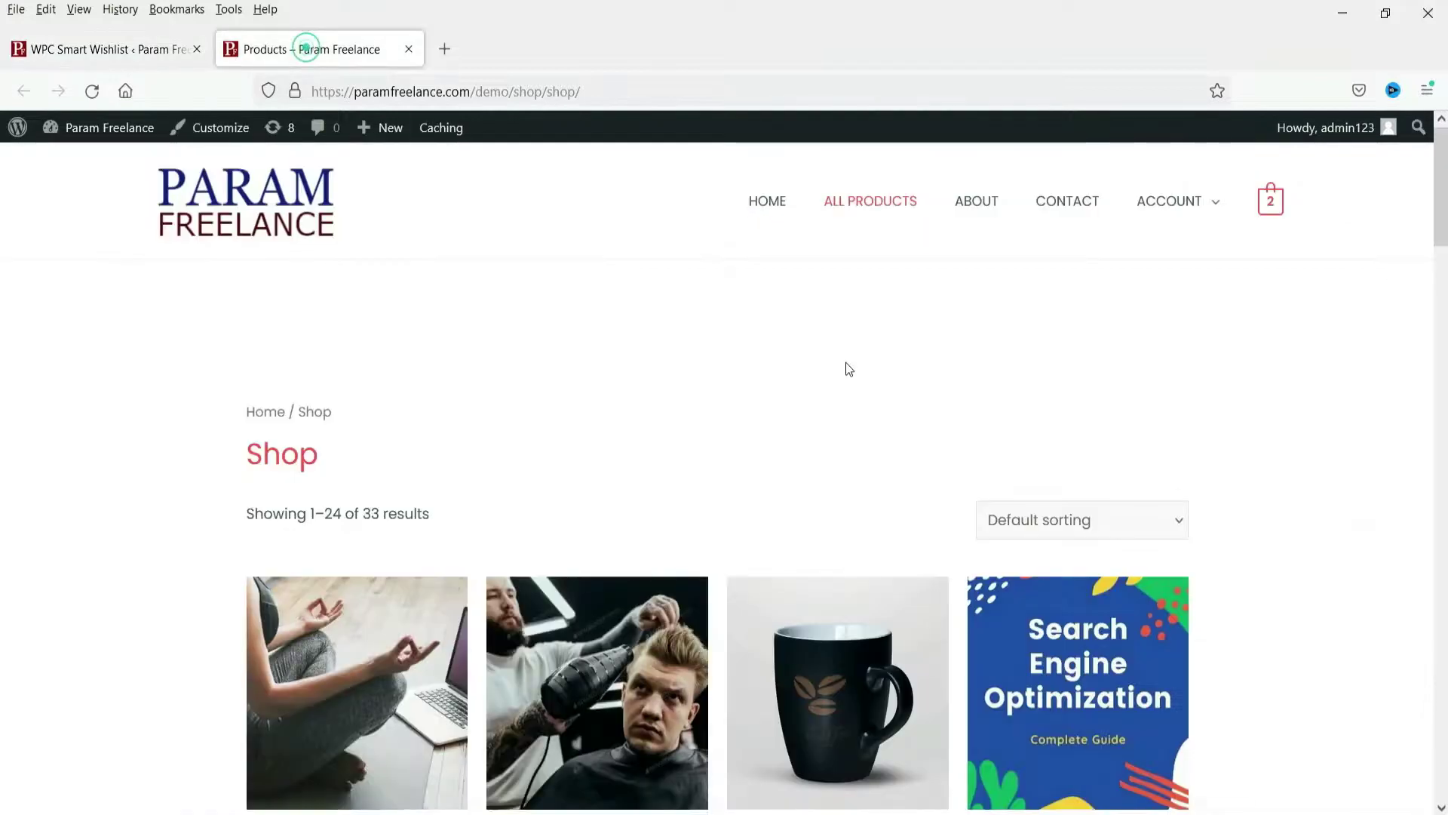
scroll(109, 347, "down", 5)
left_click(91, 91)
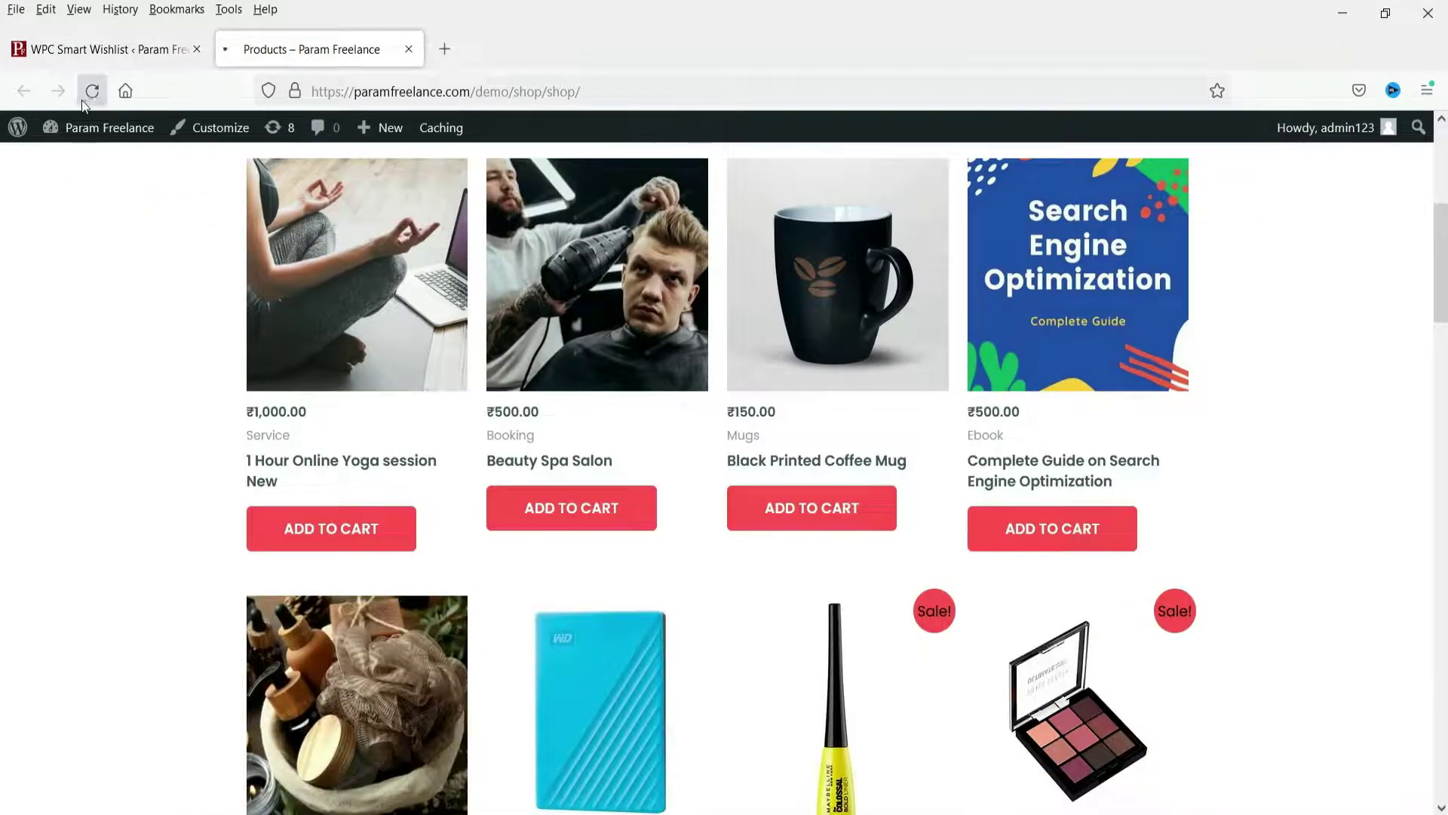
scroll(33, 319, "down", 4)
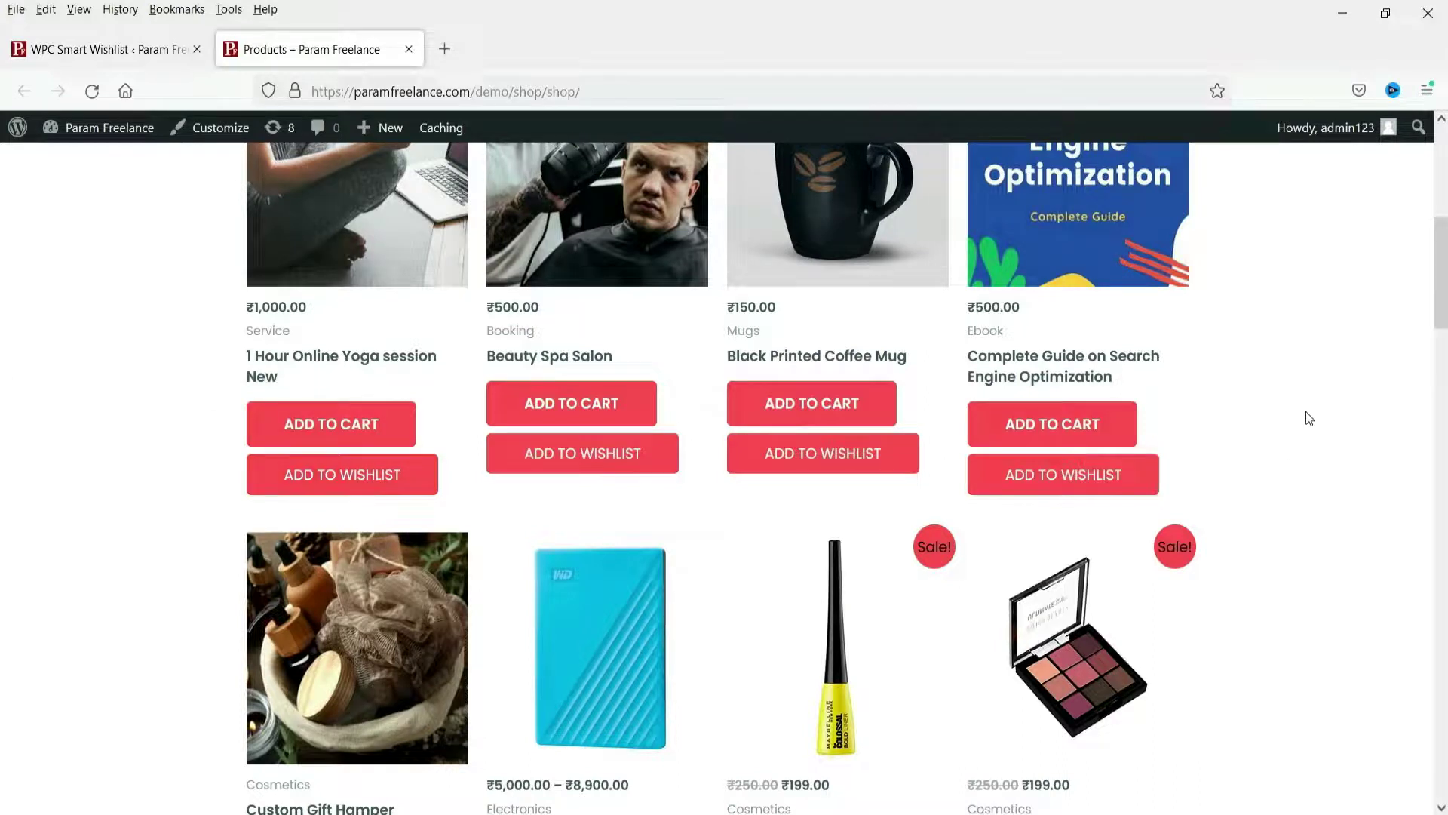
scroll(1306, 410, "down", 3)
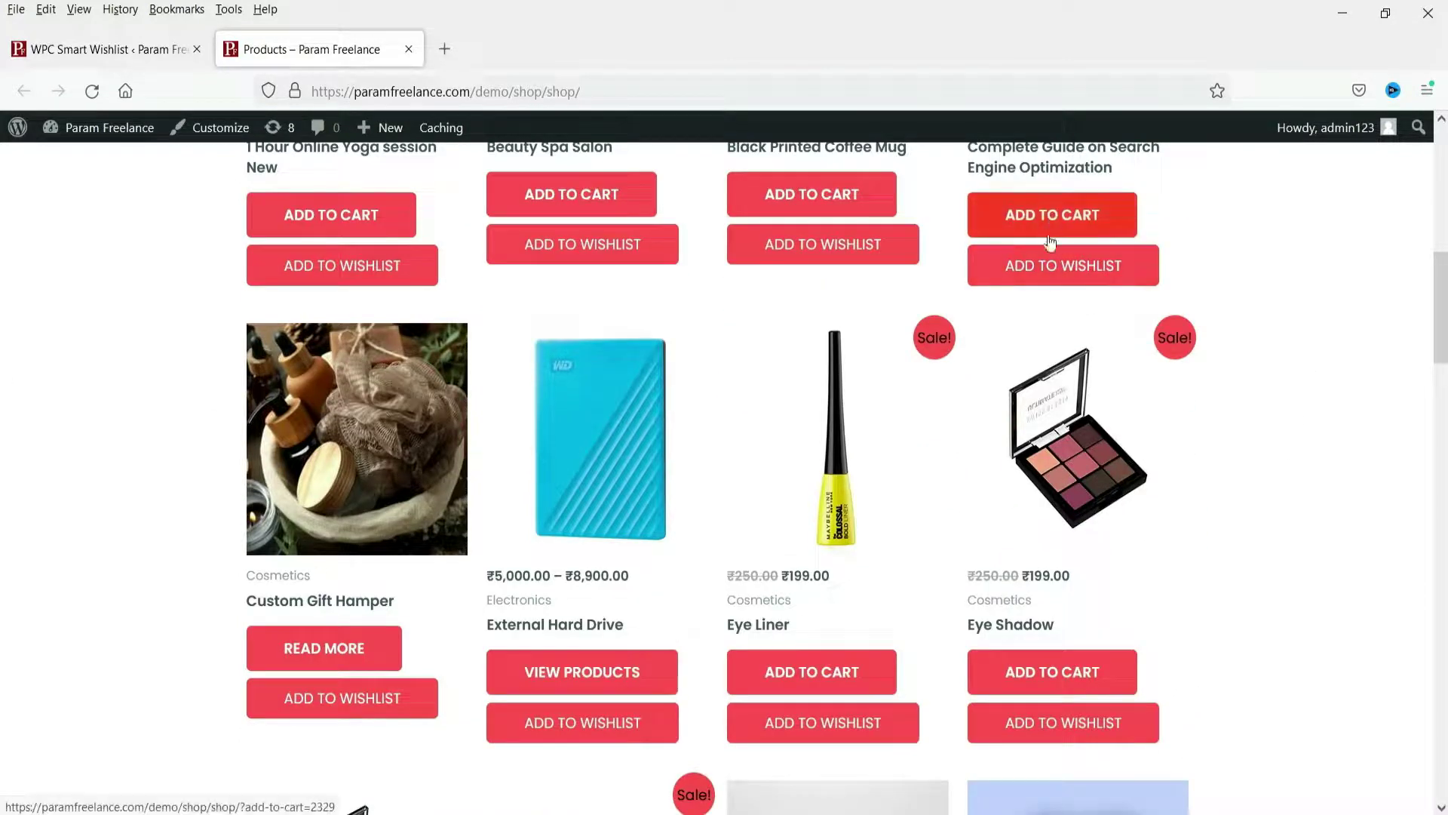
scroll(1311, 291, "down", 6)
scroll(1297, 298, "up", 7)
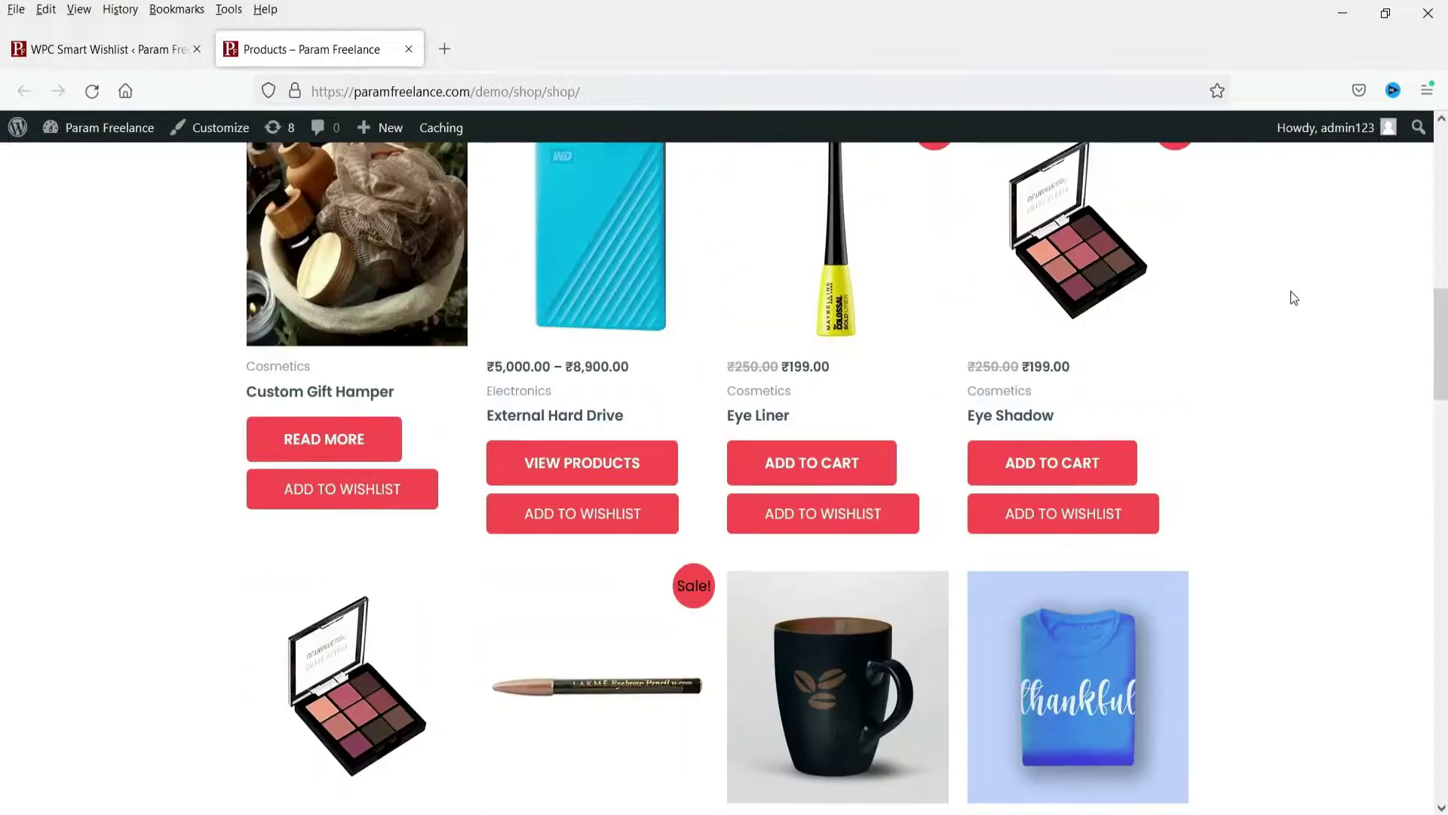
Add Black Printed Coffee Mug, Eye Liner and Mascara 2 to the wishlist.
left_click(832, 354)
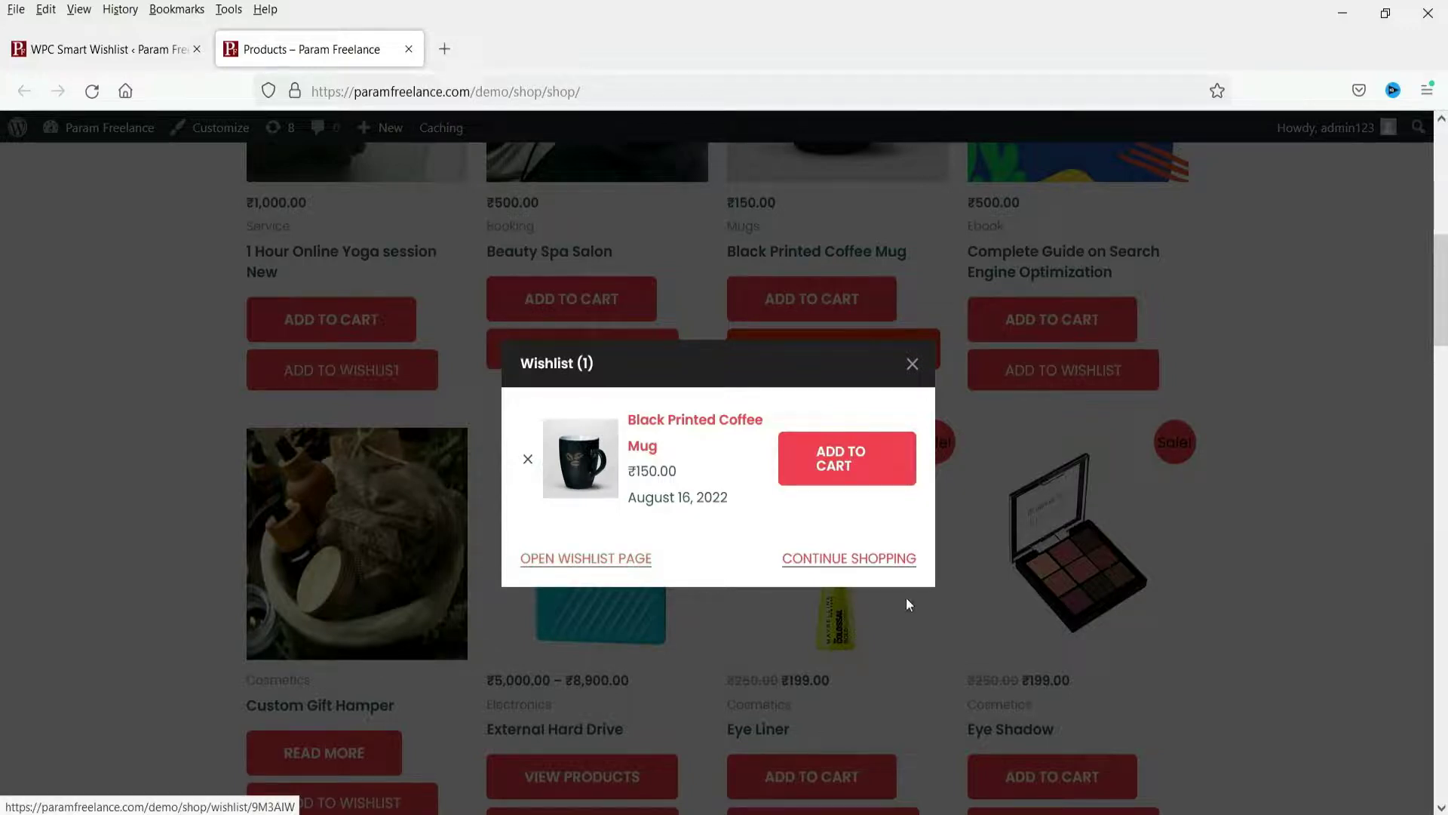
left_click(857, 562)
scroll(1141, 381, "down", 4)
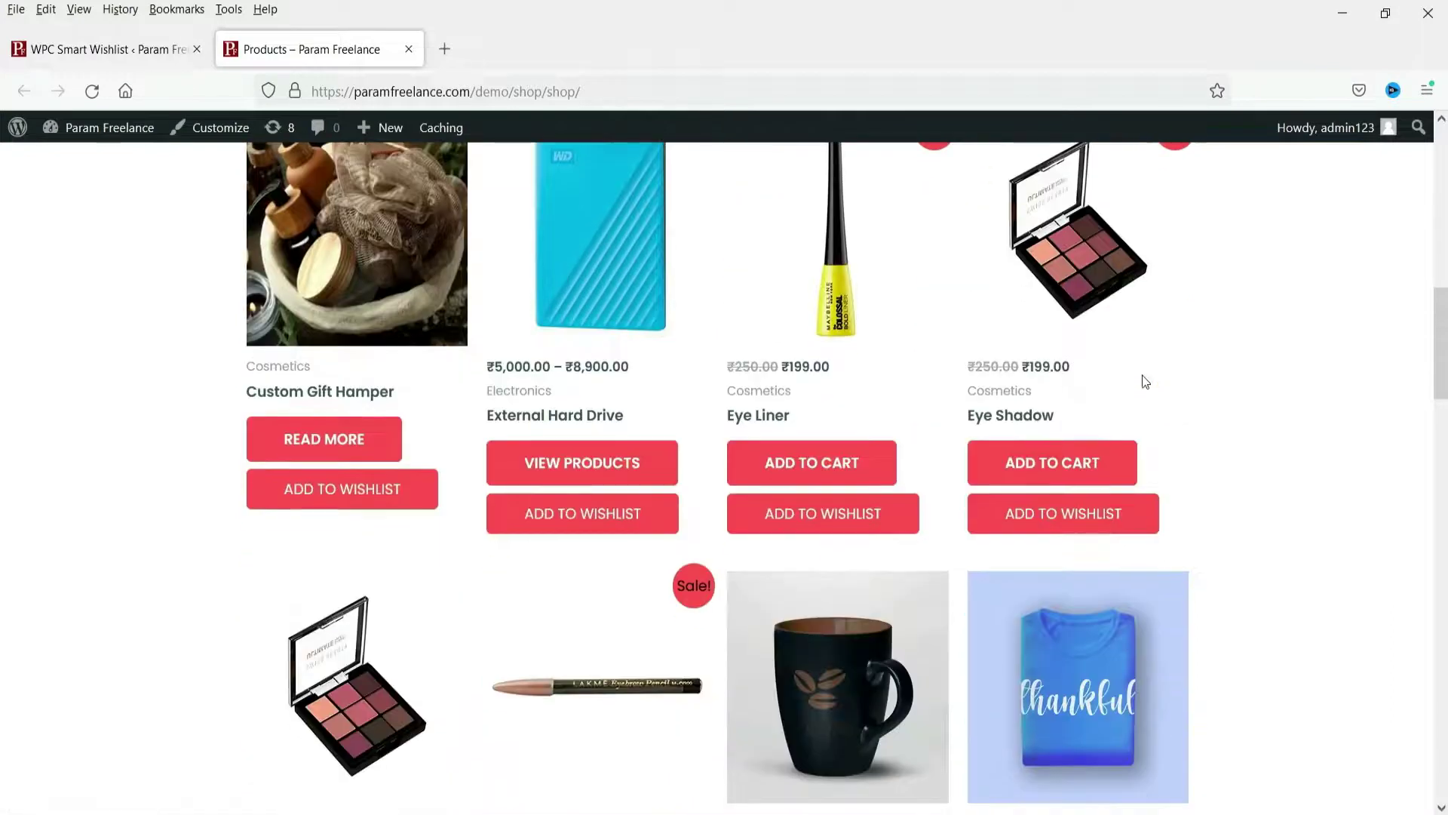
left_click(896, 506)
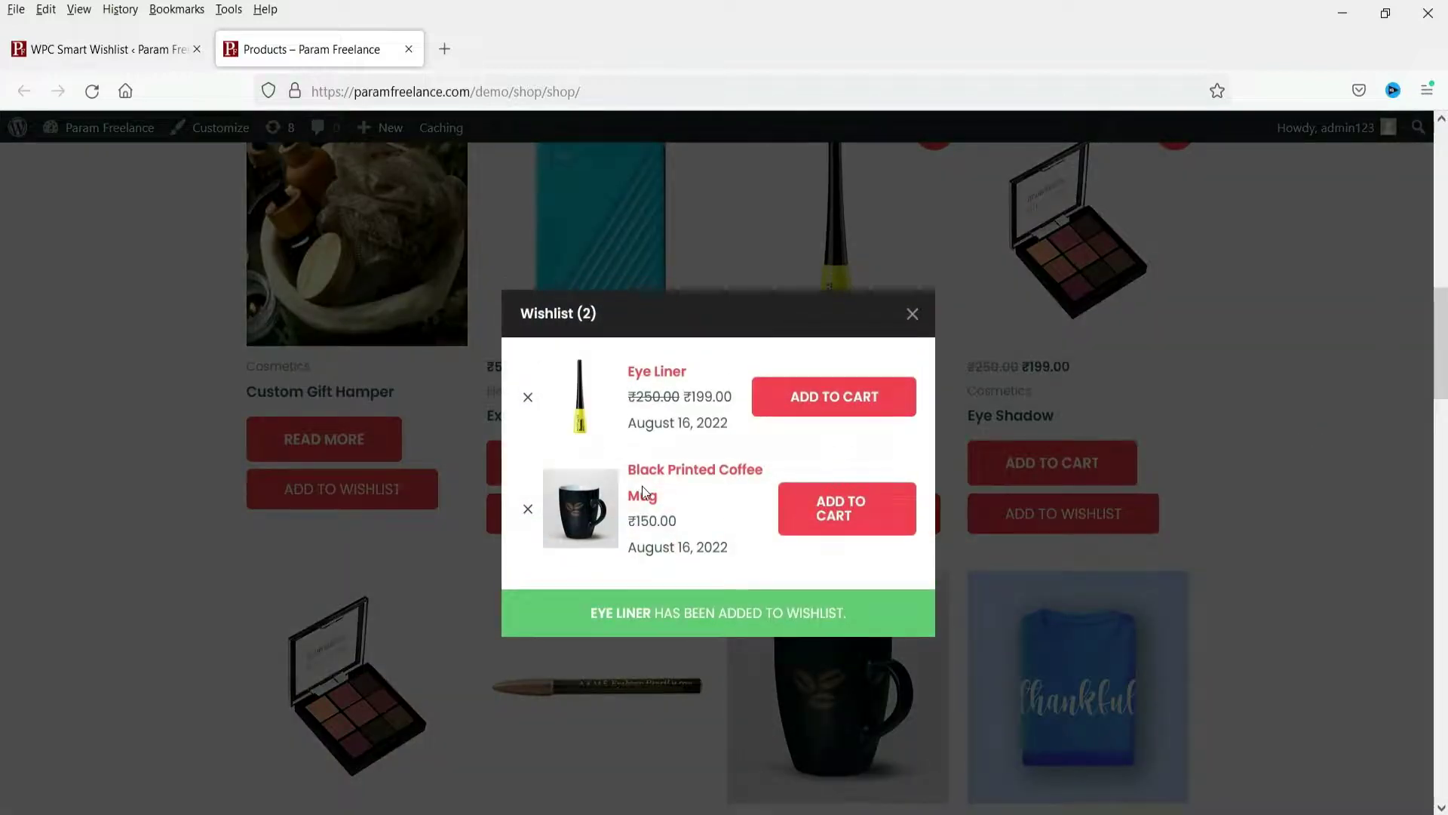
scroll(641, 486, "down", 3)
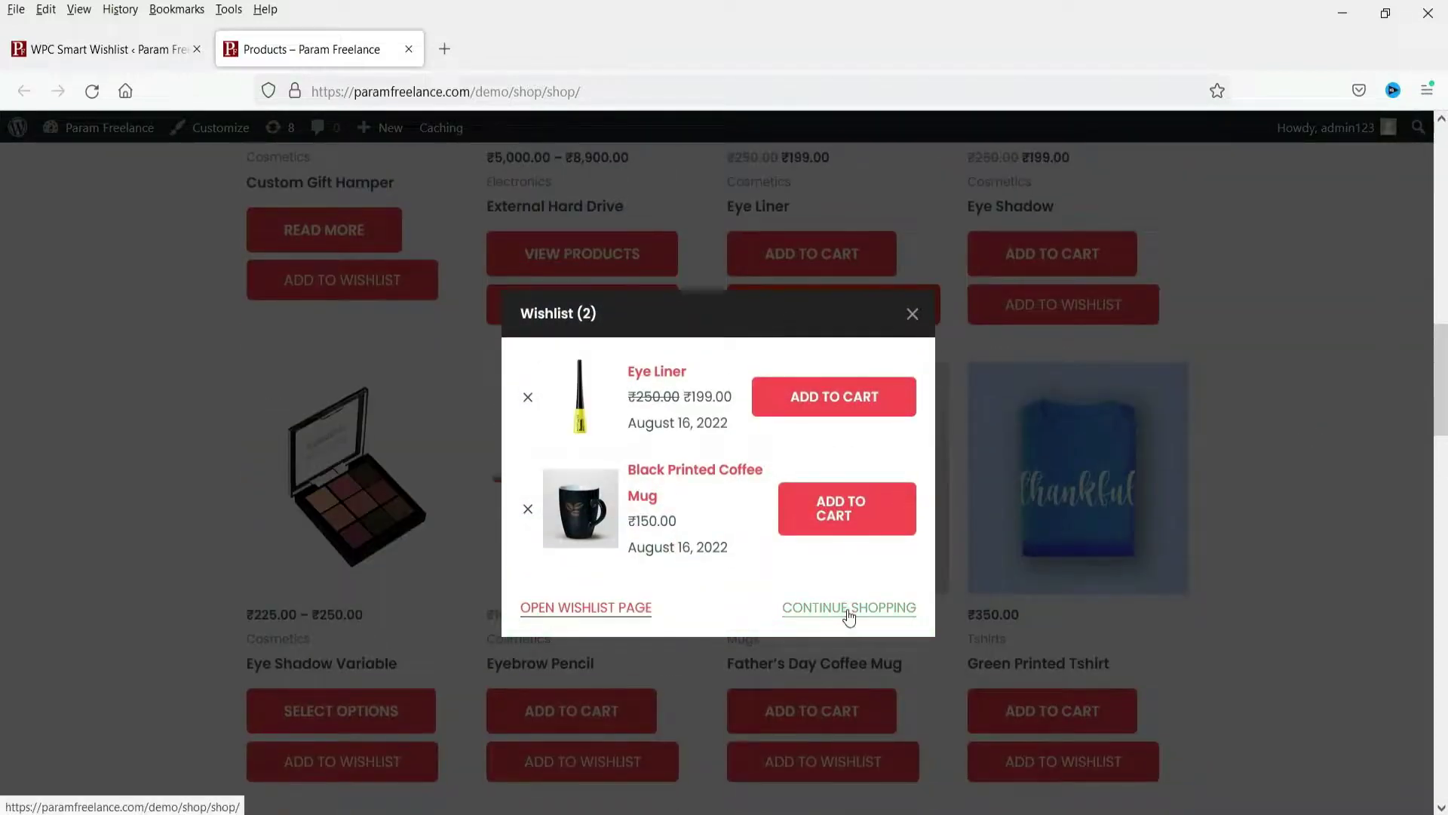
left_click(849, 610)
scroll(762, 510, "down", 10)
scroll(761, 509, "down", 6)
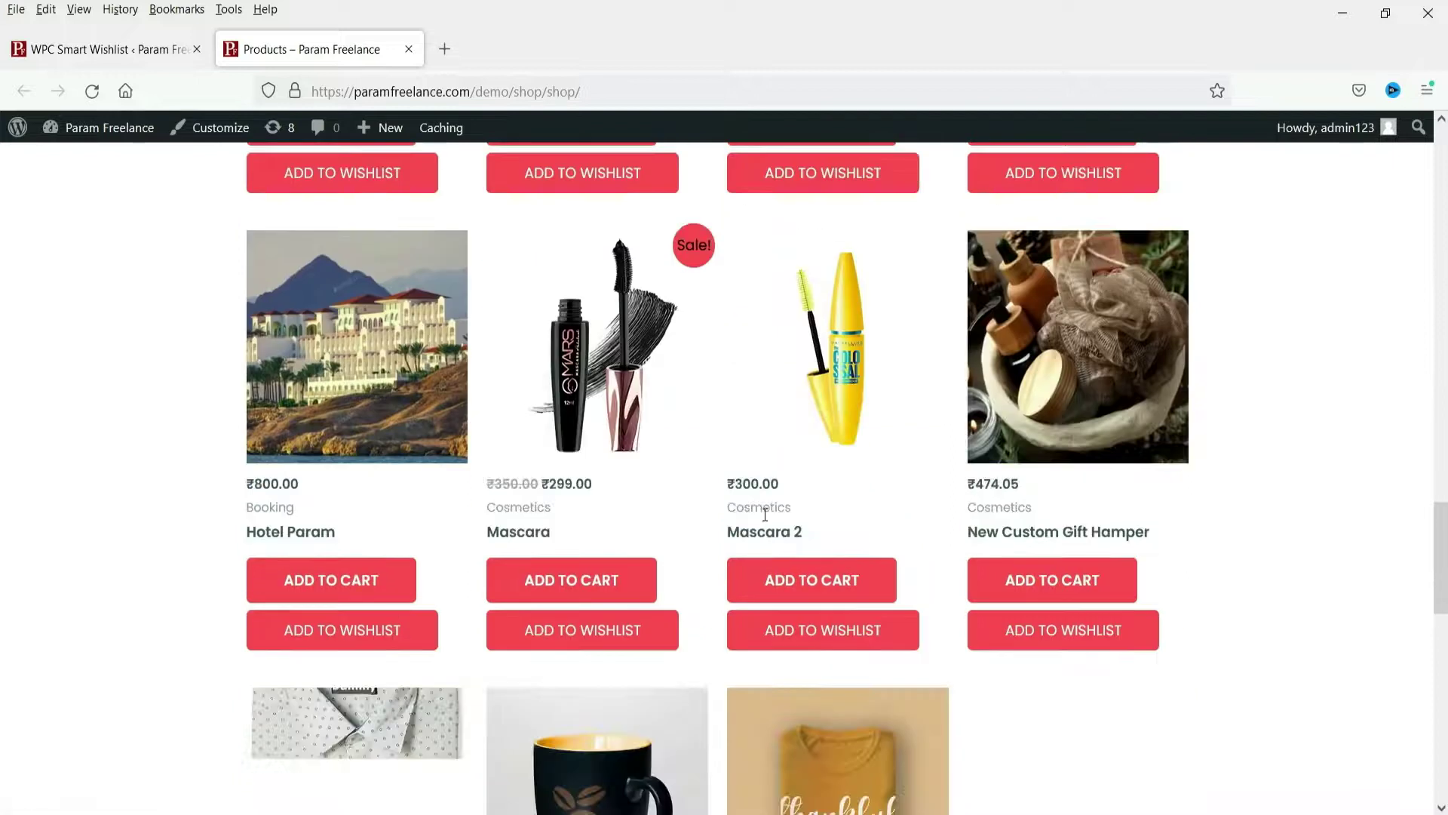
left_click(831, 634)
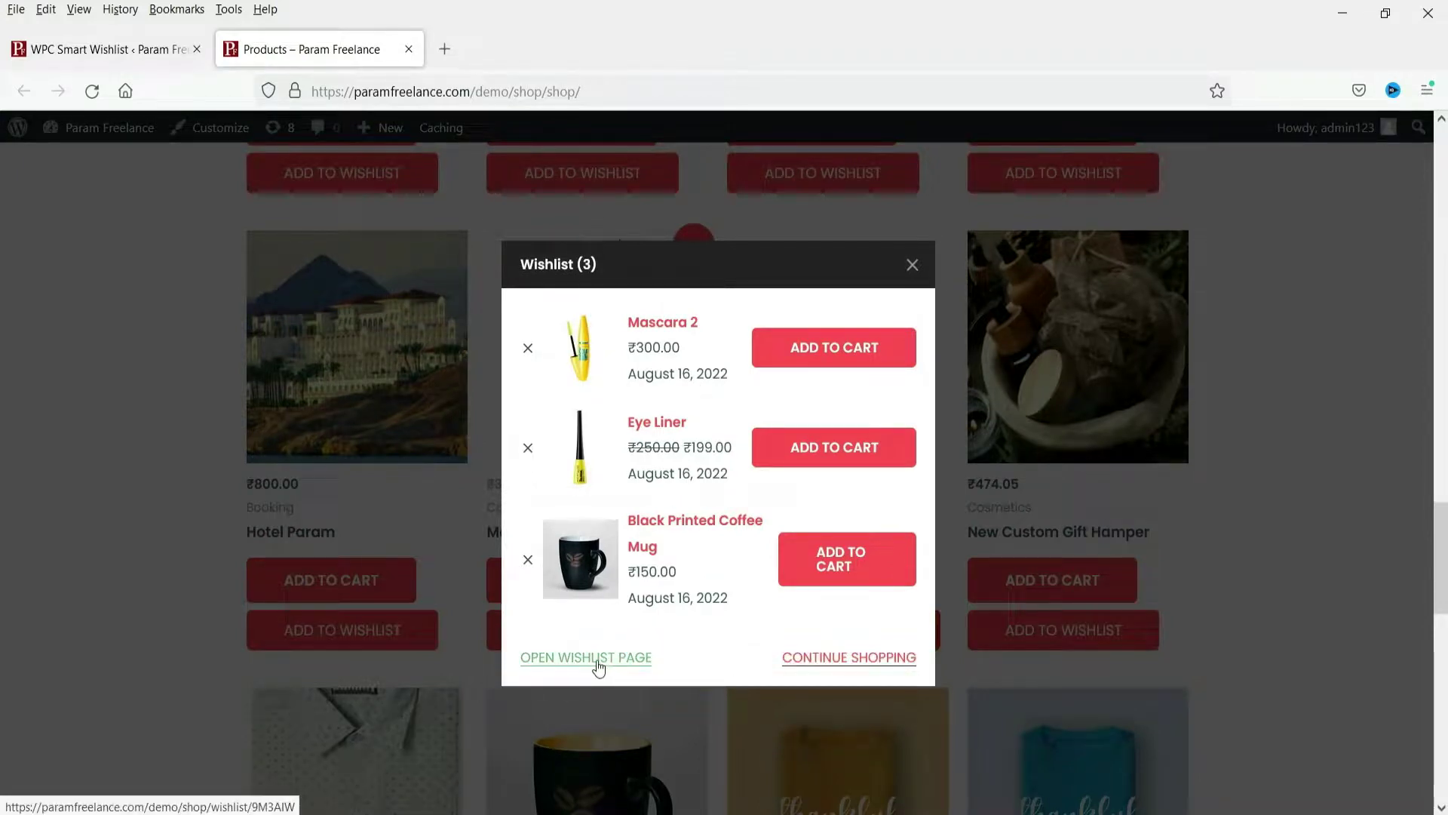
Open the full wishlist page from the wishlist popup.
left_click(599, 660)
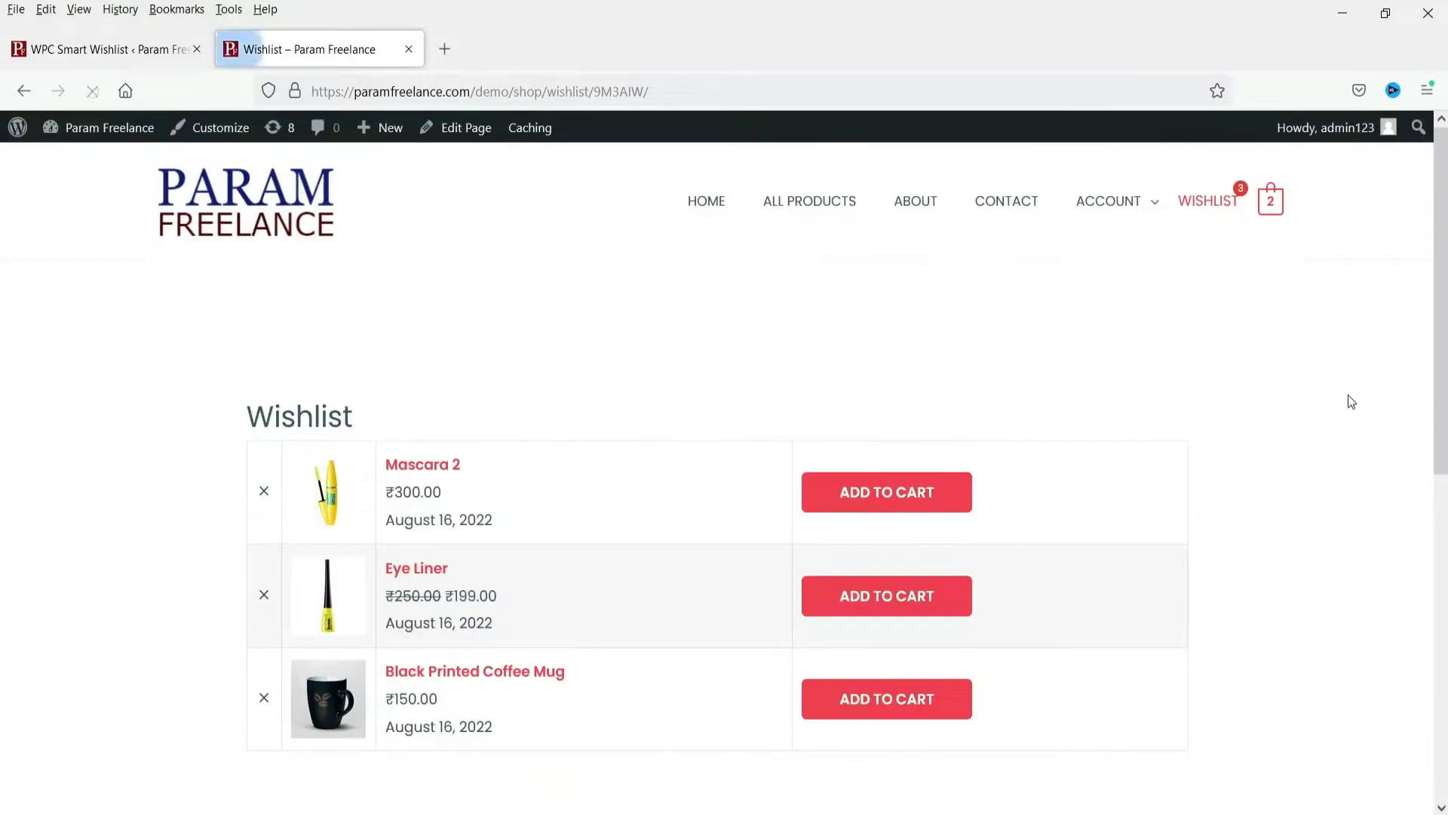
scroll(1131, 385, "down", 3)
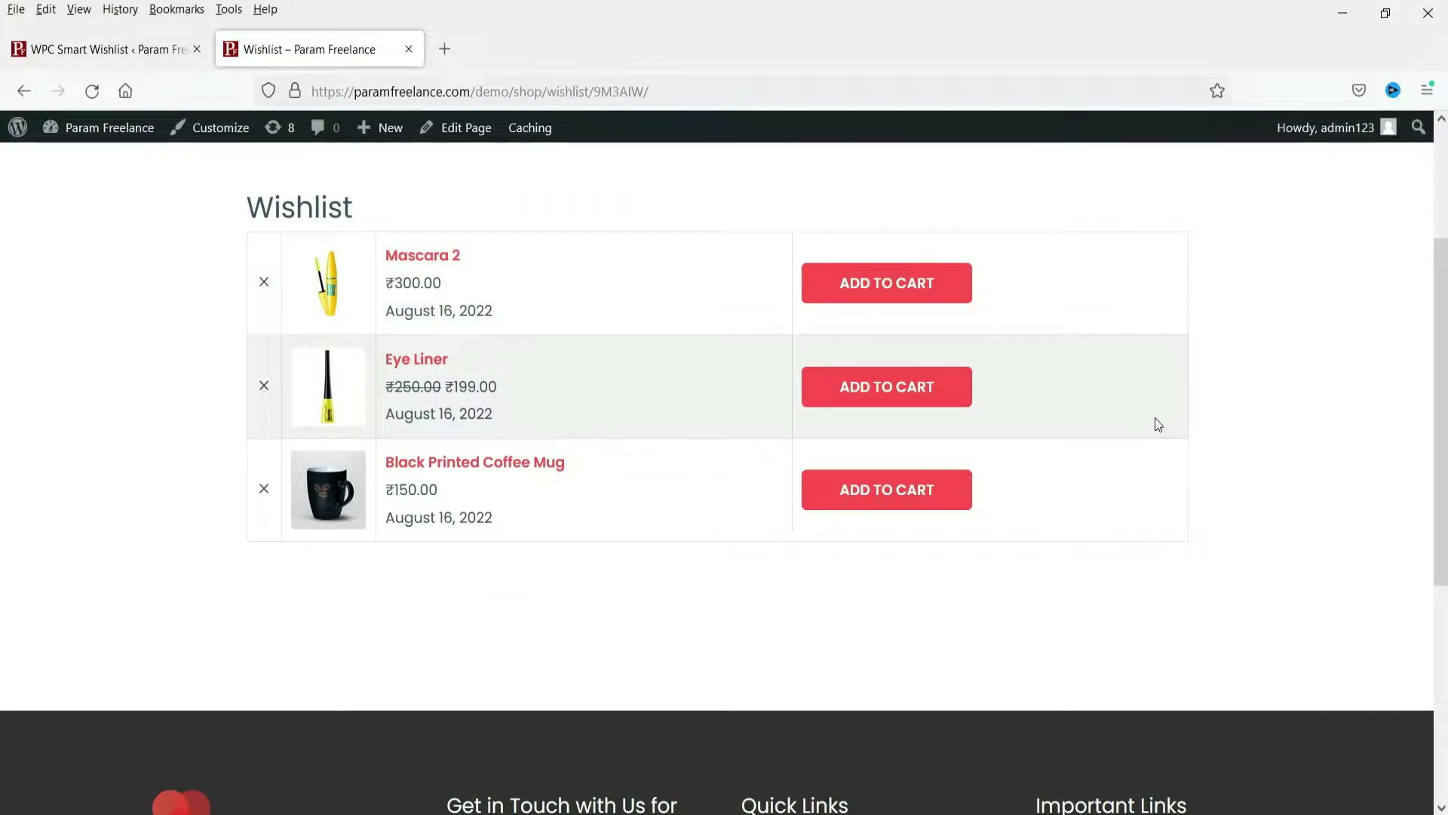
scroll(1207, 468, "up", 3)
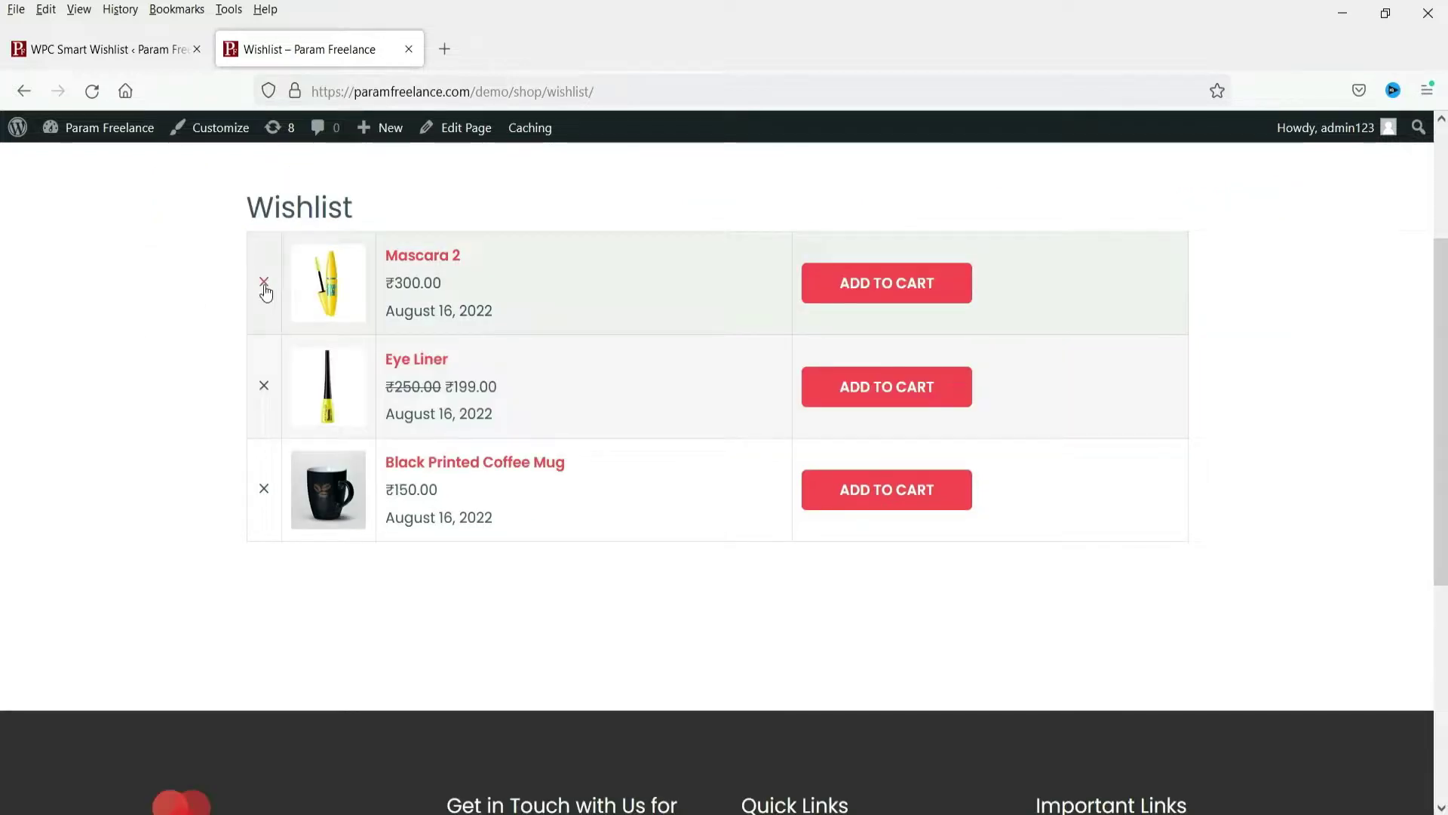
Add Mascara 2 to the cart from the wishlist and reload the page.
left_click(887, 297)
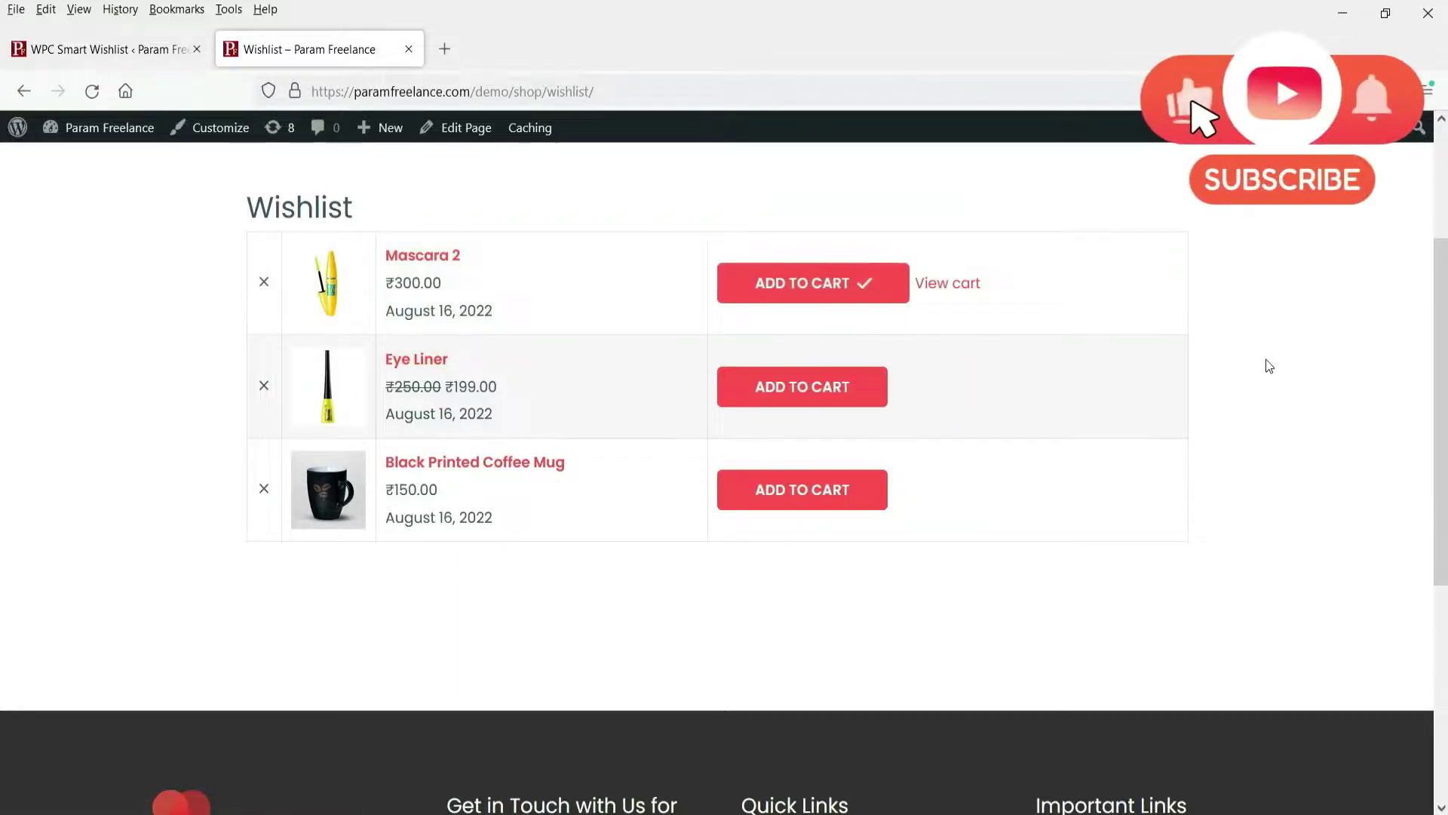
scroll(965, 300, "up", 3)
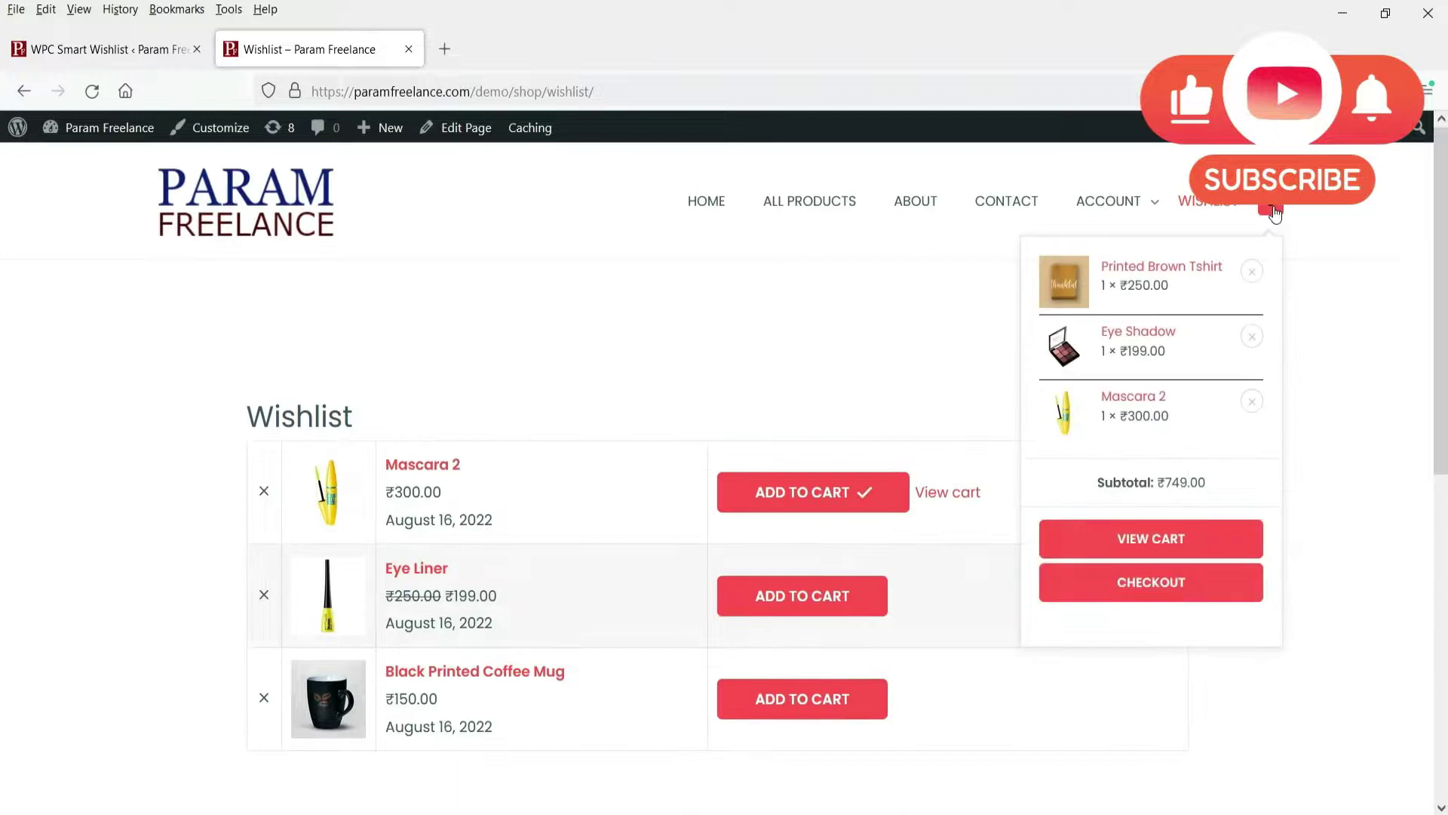
left_click(92, 91)
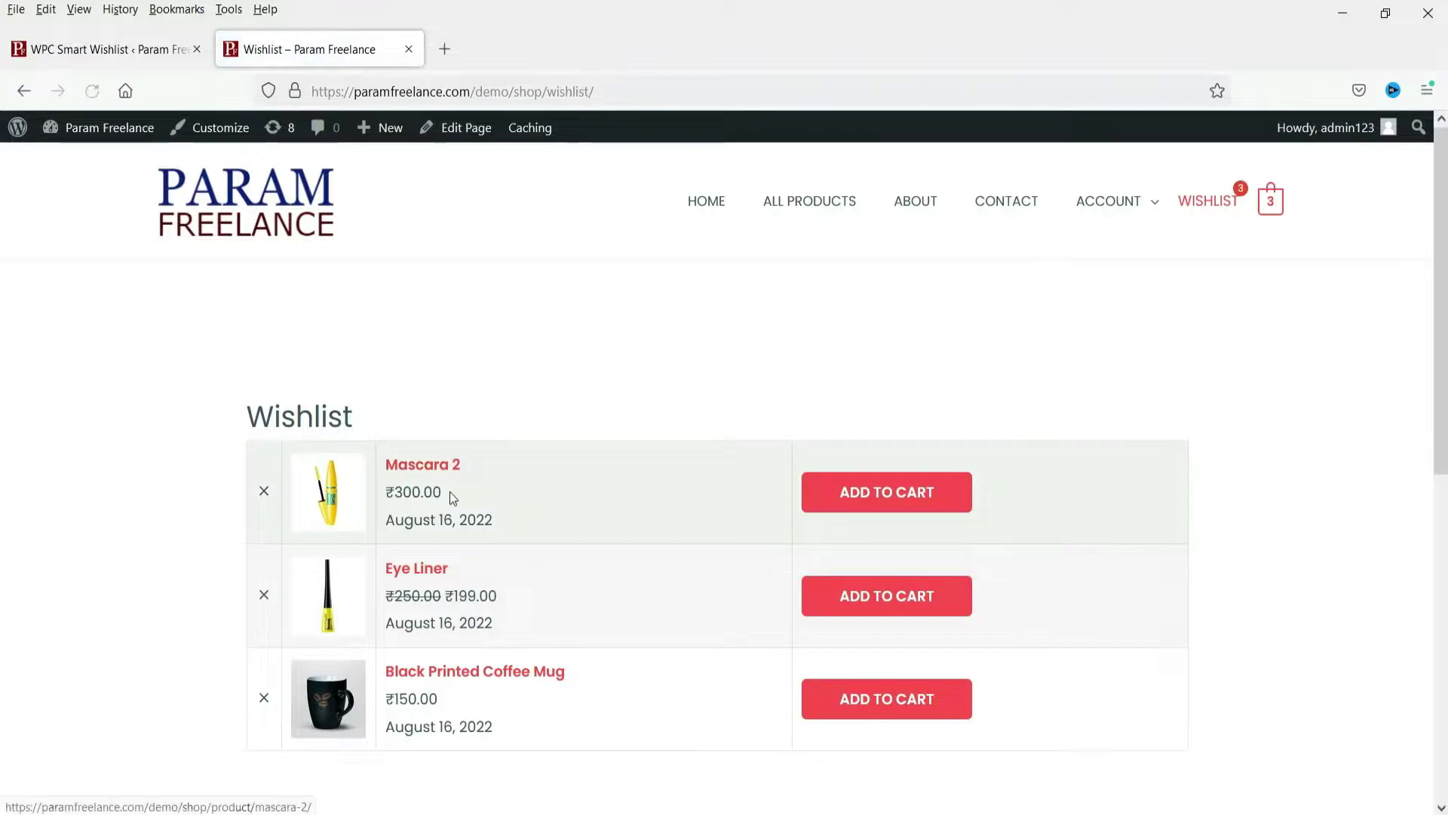
left_click(88, 58)
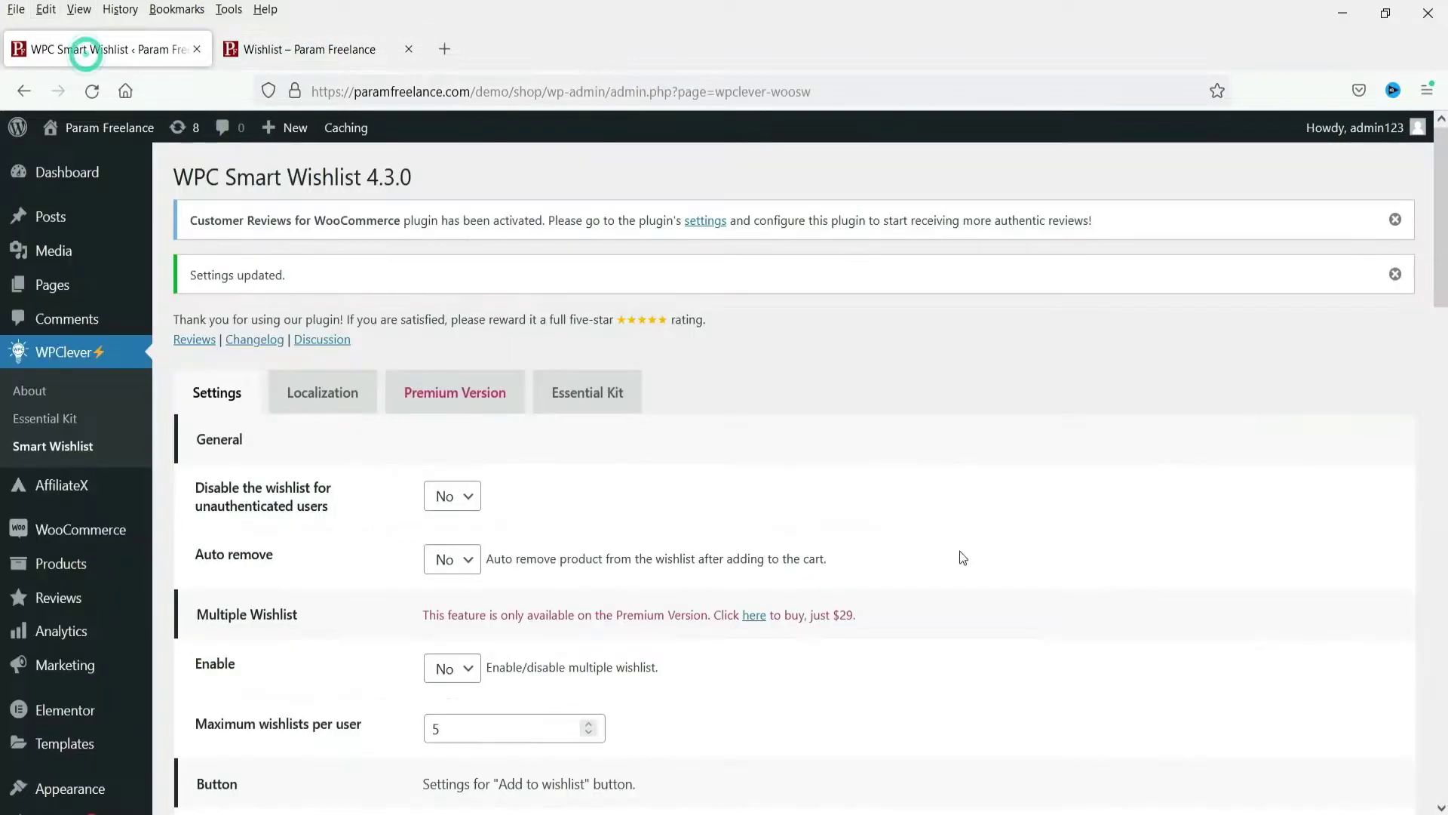
Set the wishlist's Auto remove option to Yes and save the settings.
scroll(964, 558, "down", 10)
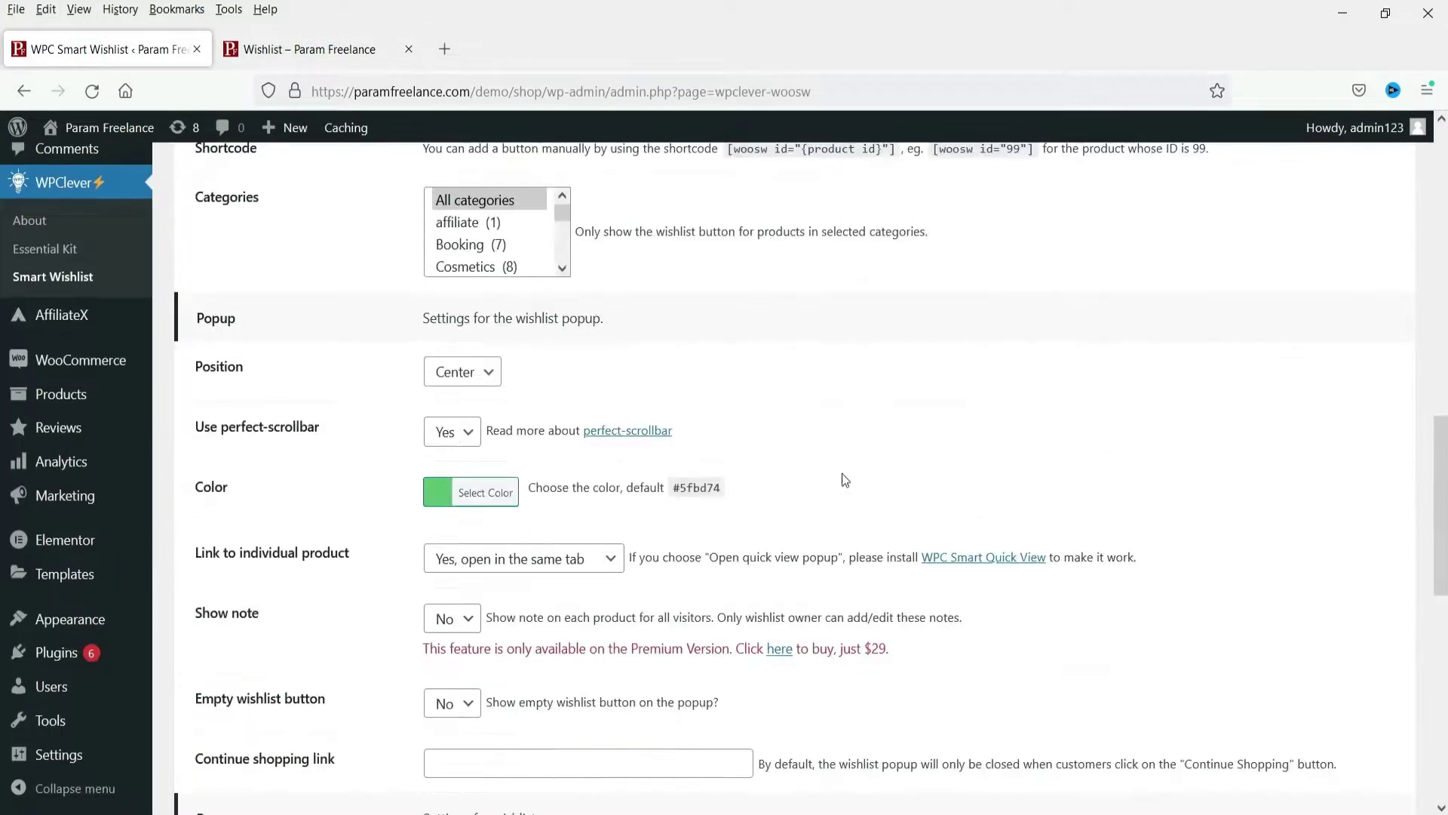
scroll(794, 464, "up", 10)
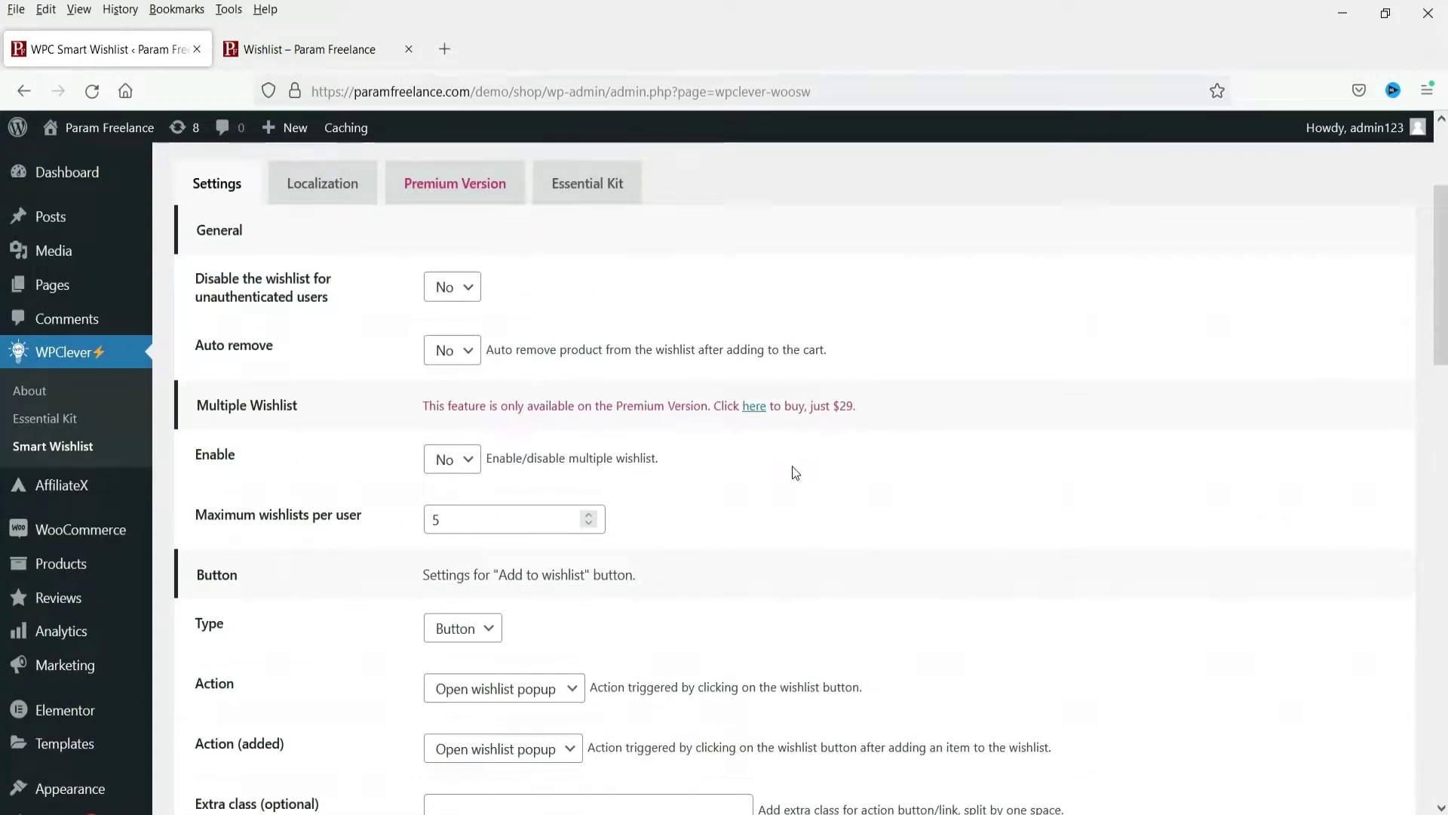
left_click(462, 350)
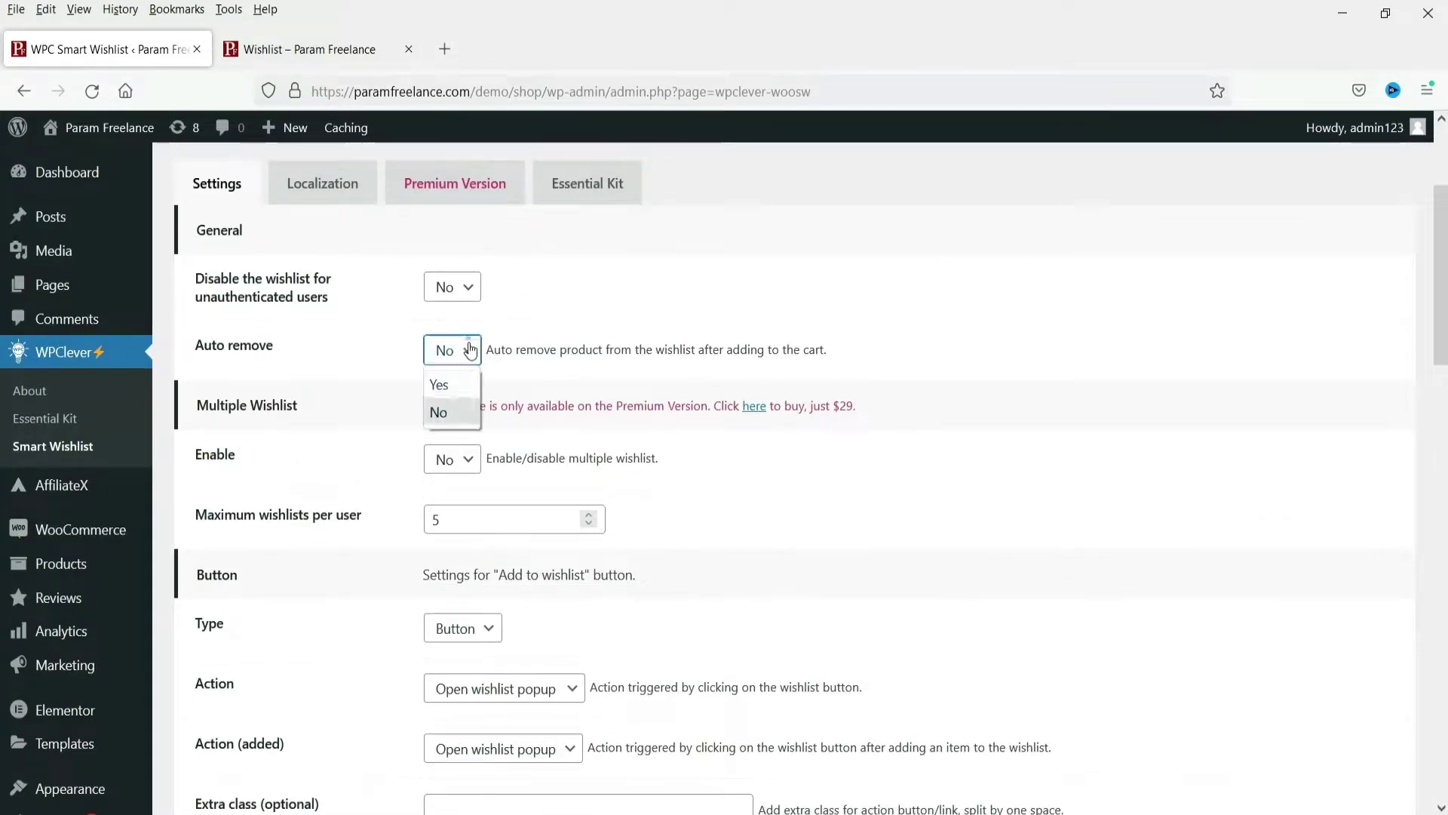
left_click(445, 382)
scroll(857, 400, "down", 15)
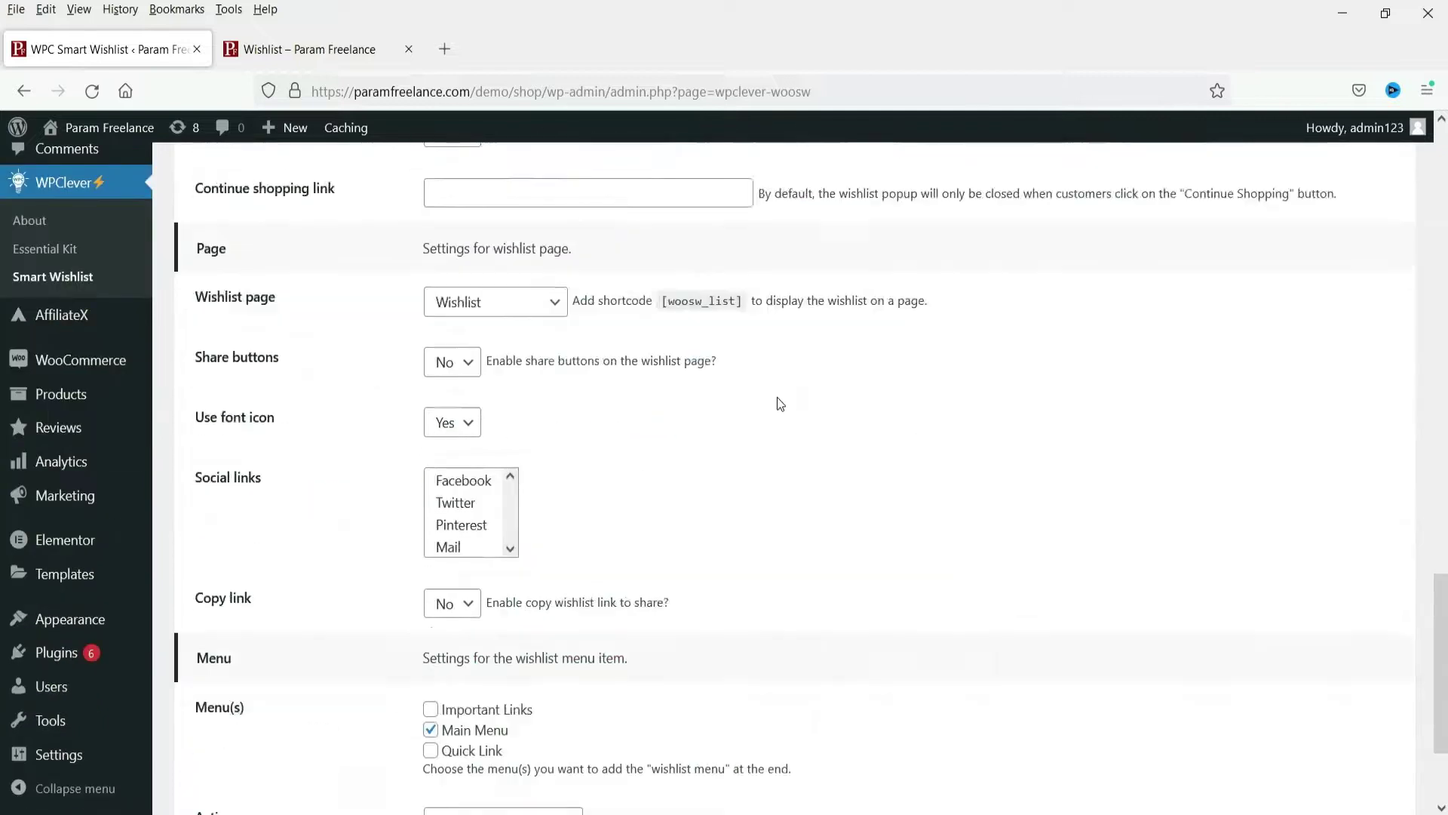
left_click(260, 723)
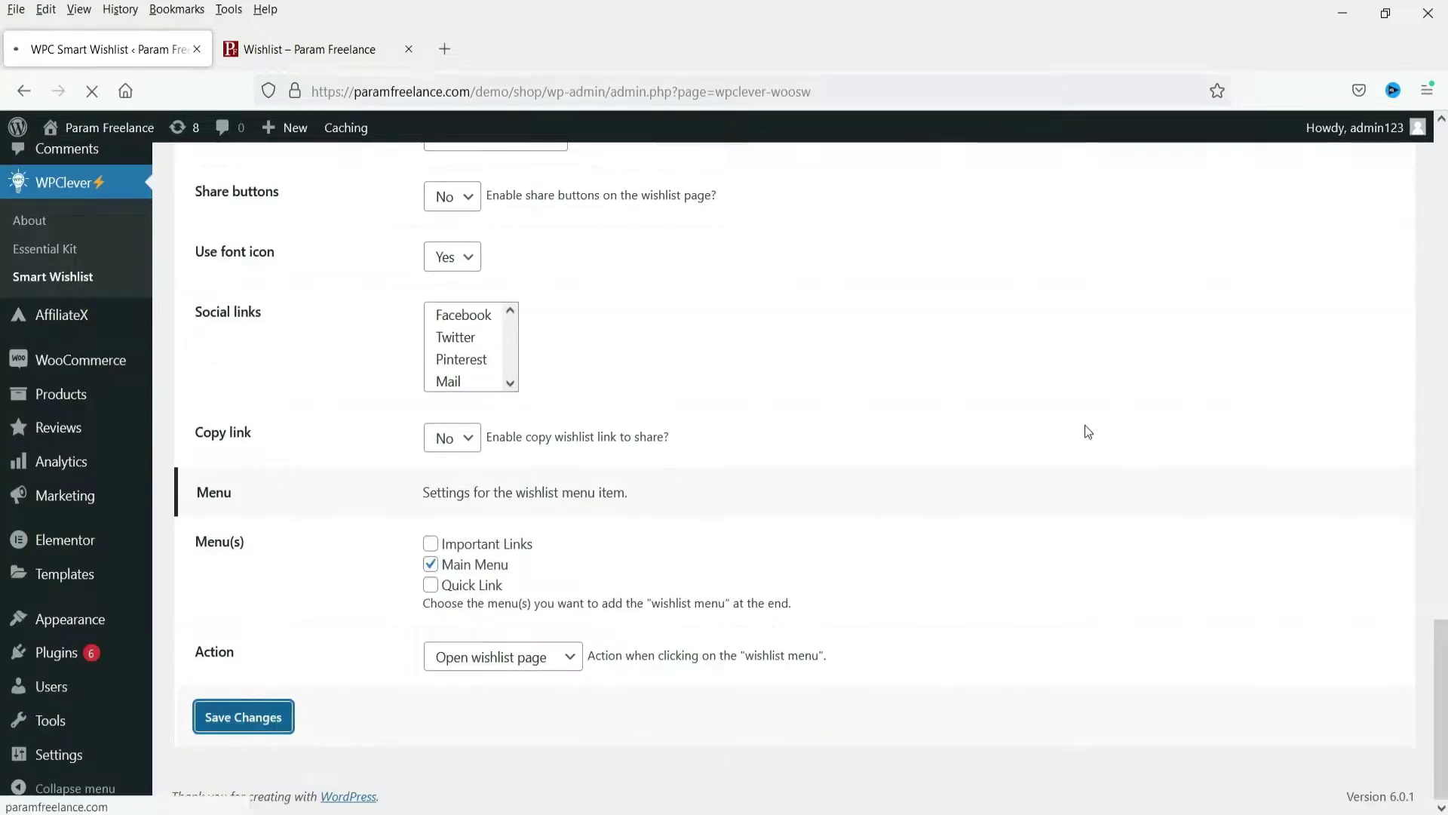
key("ctrl+Tab")
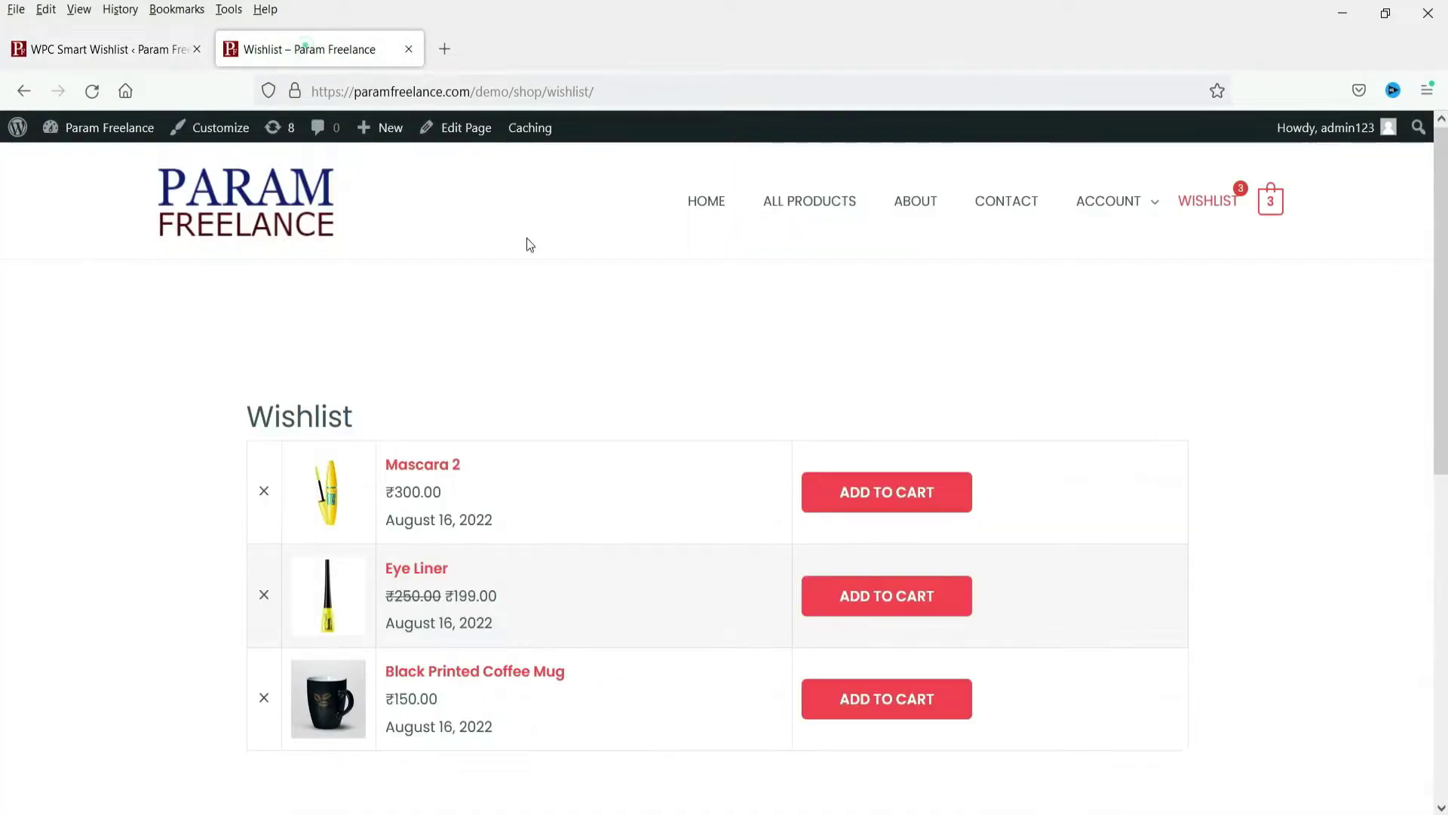
Add Eye Liner to the cart from the wishlist and reload to confirm it was auto-removed.
left_click(86, 96)
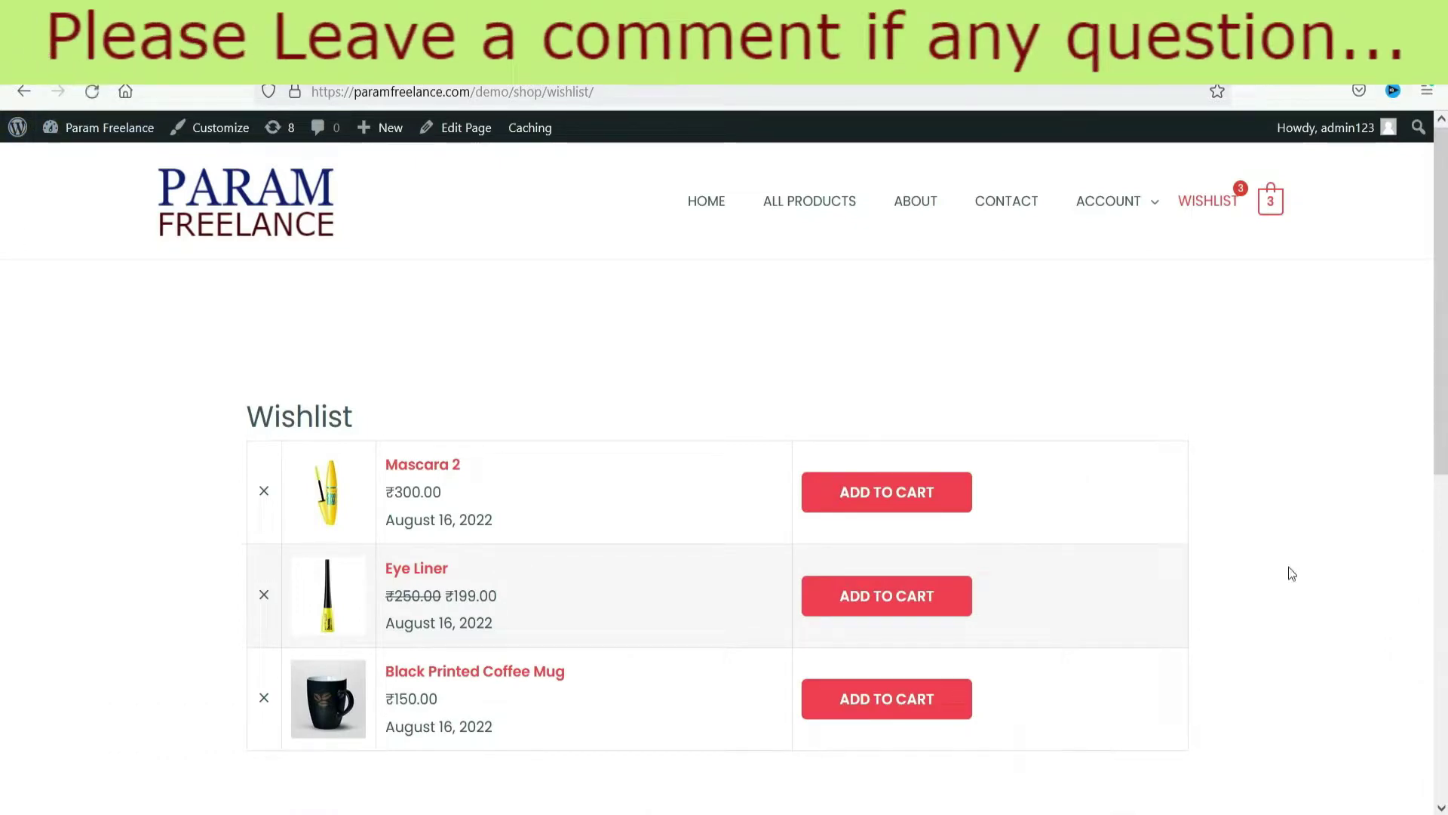
left_click(875, 598)
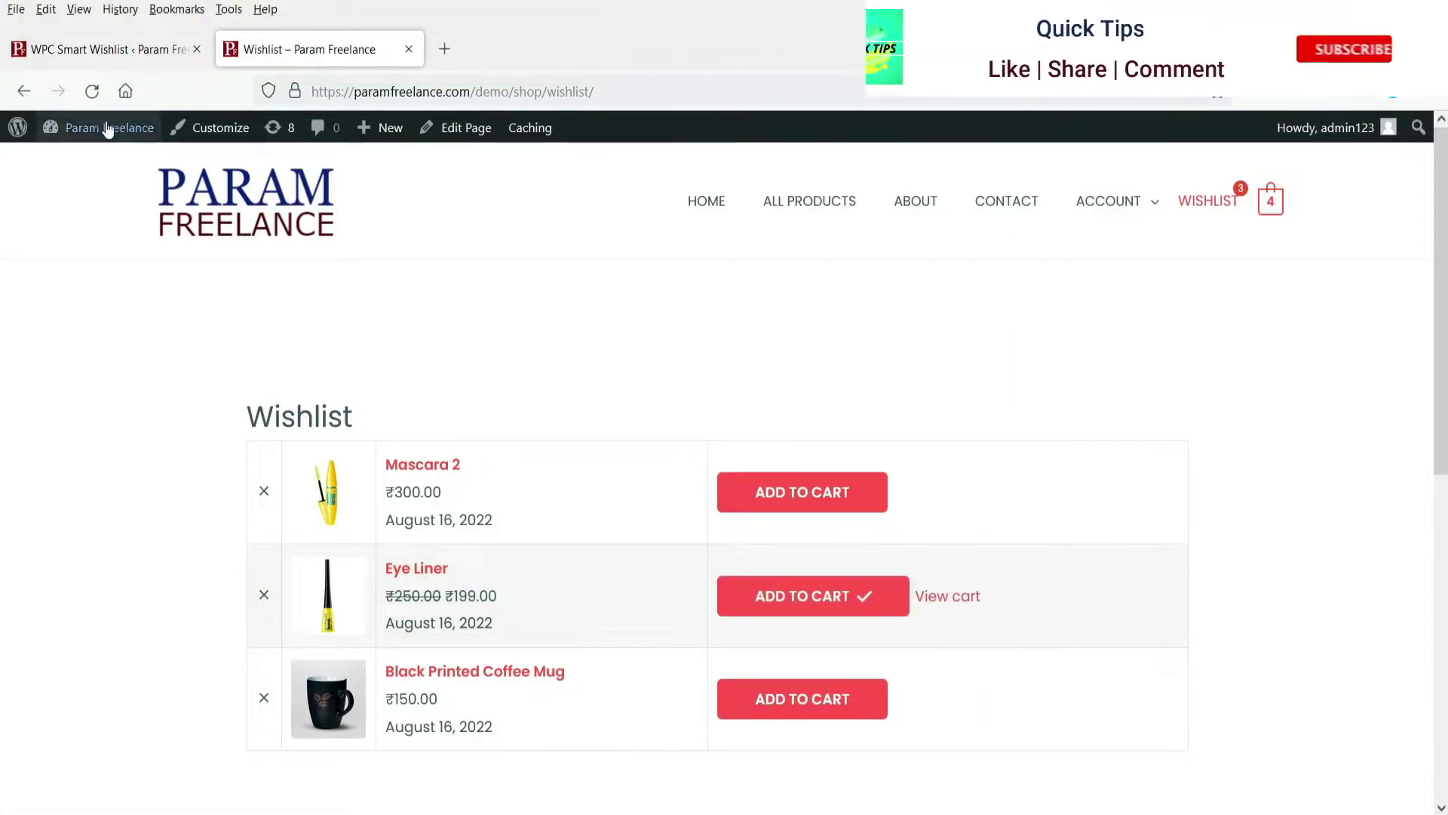
left_click(94, 92)
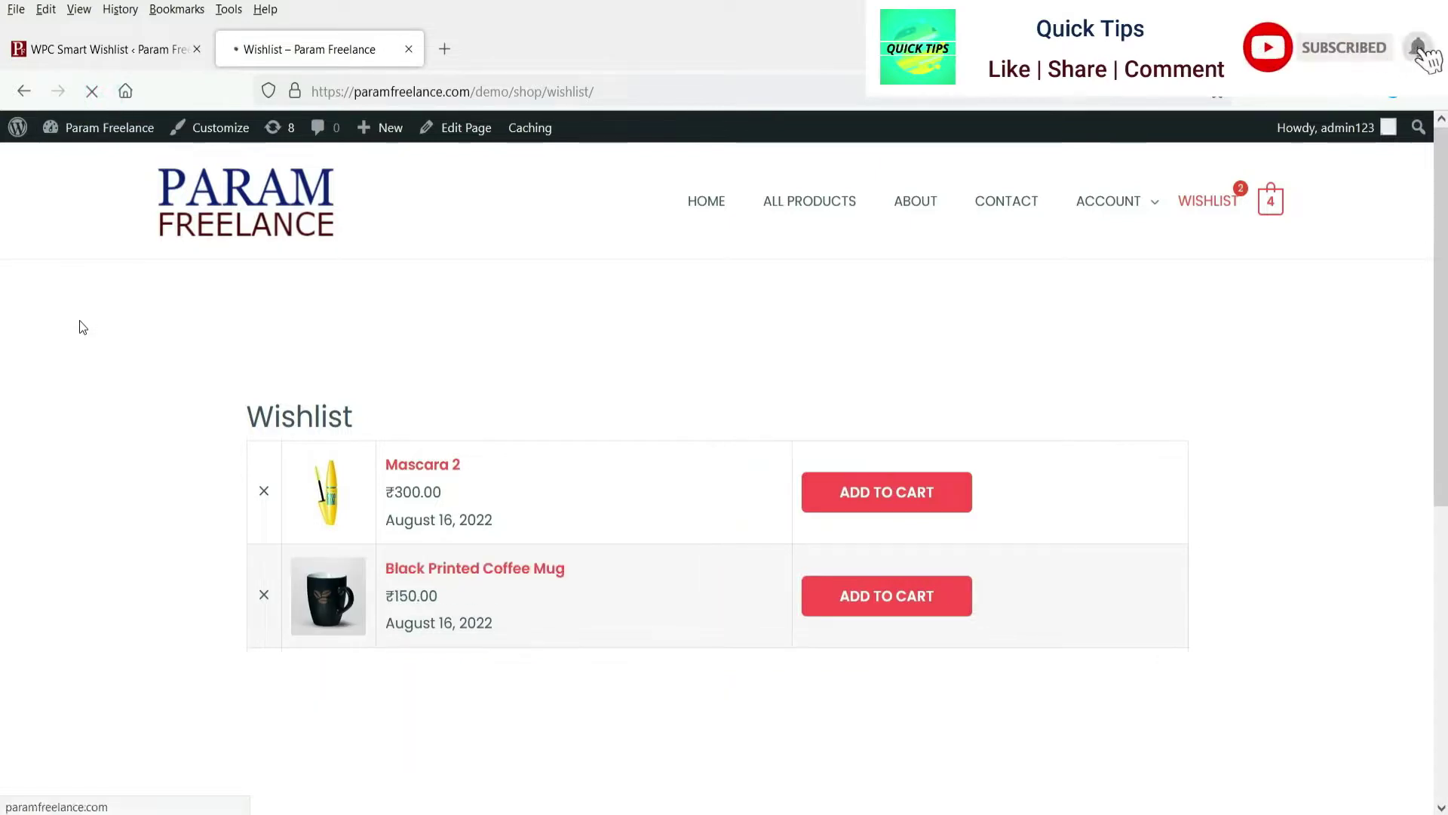